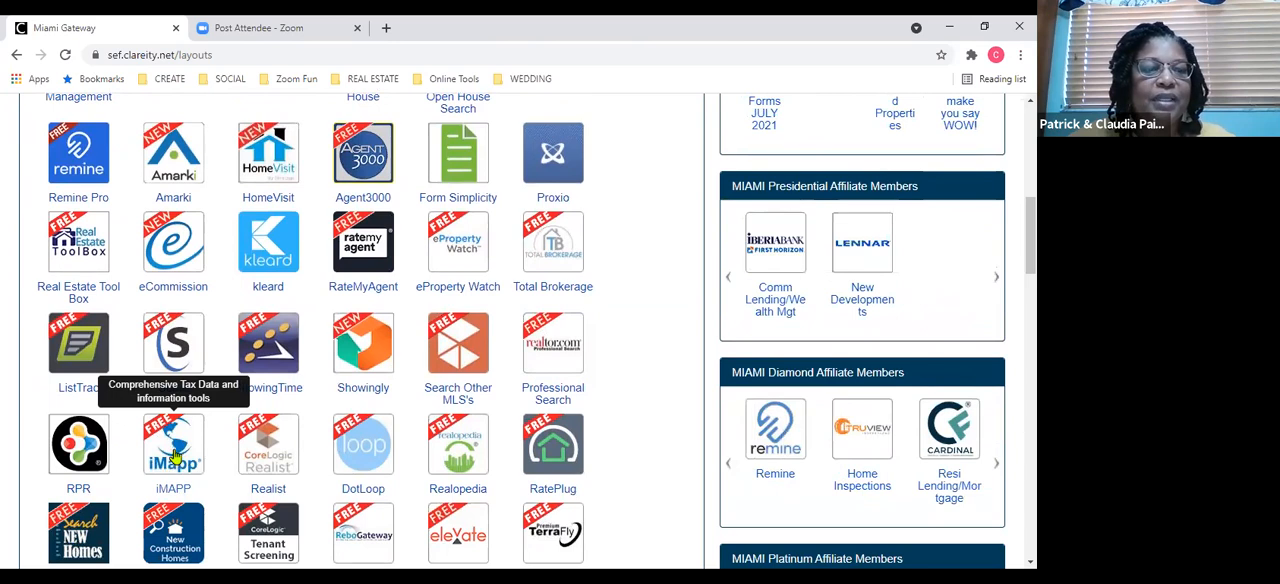
Open the iMAPP tax data tool and set the tax search area to Broward County, FL.
click(174, 456)
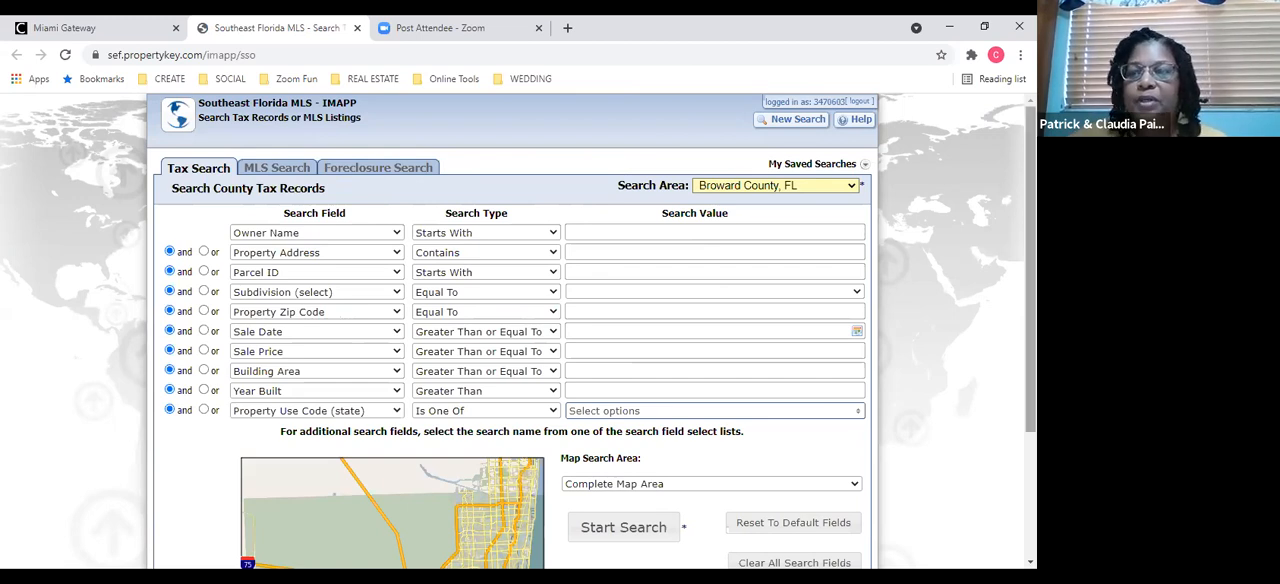
drag(1031, 269, 1031, 362)
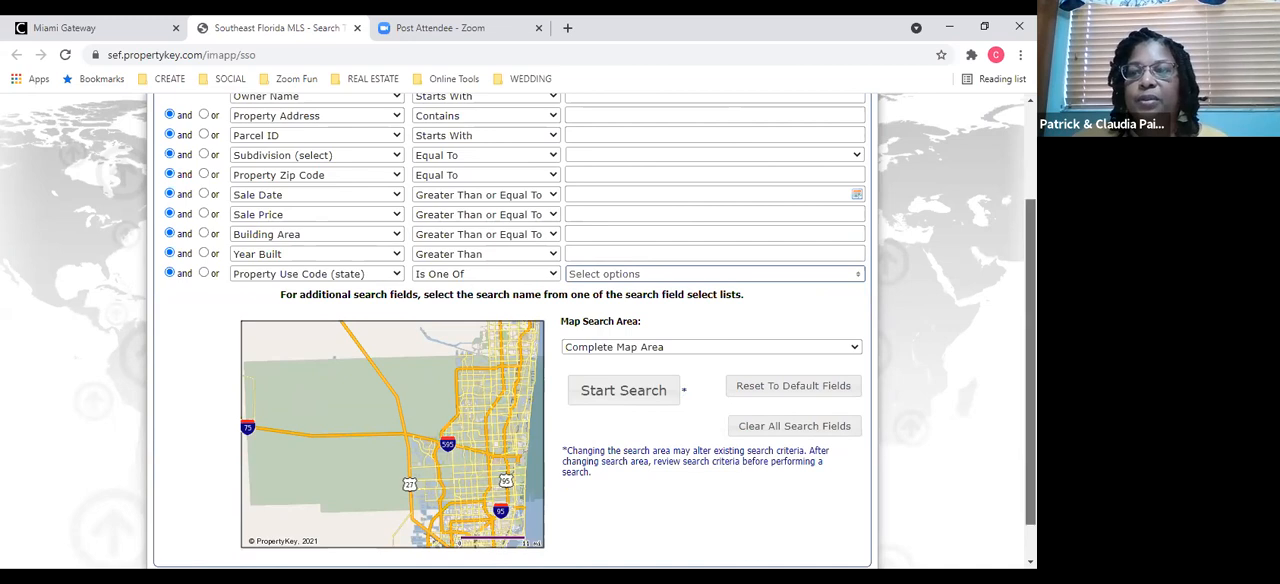
scroll(1030, 360, up, 2)
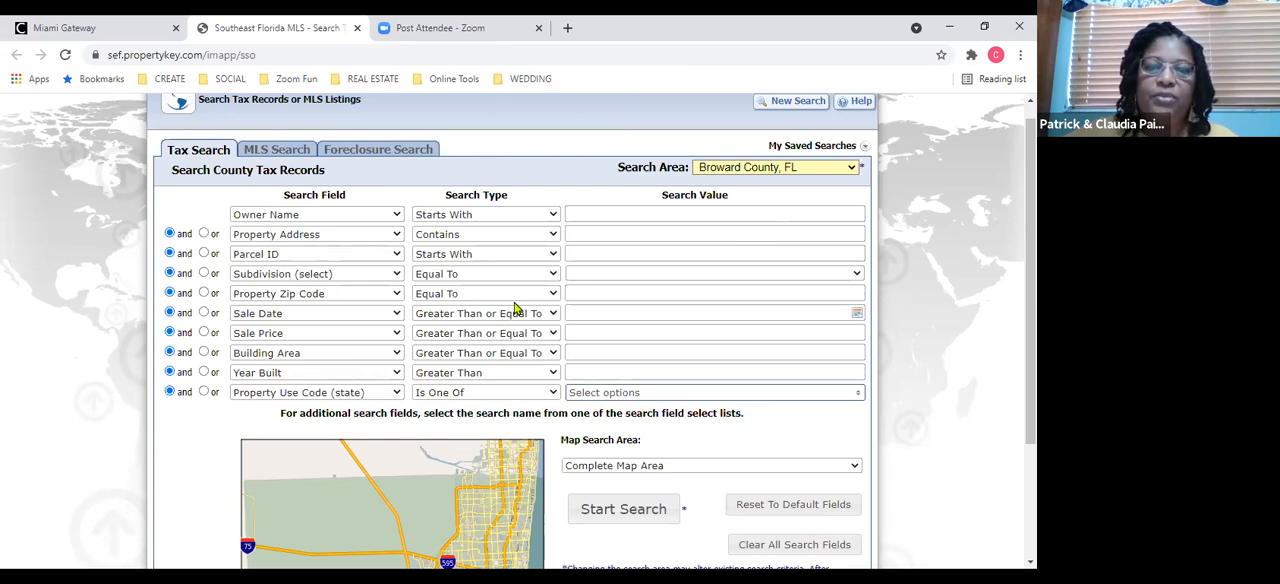
click(850, 173)
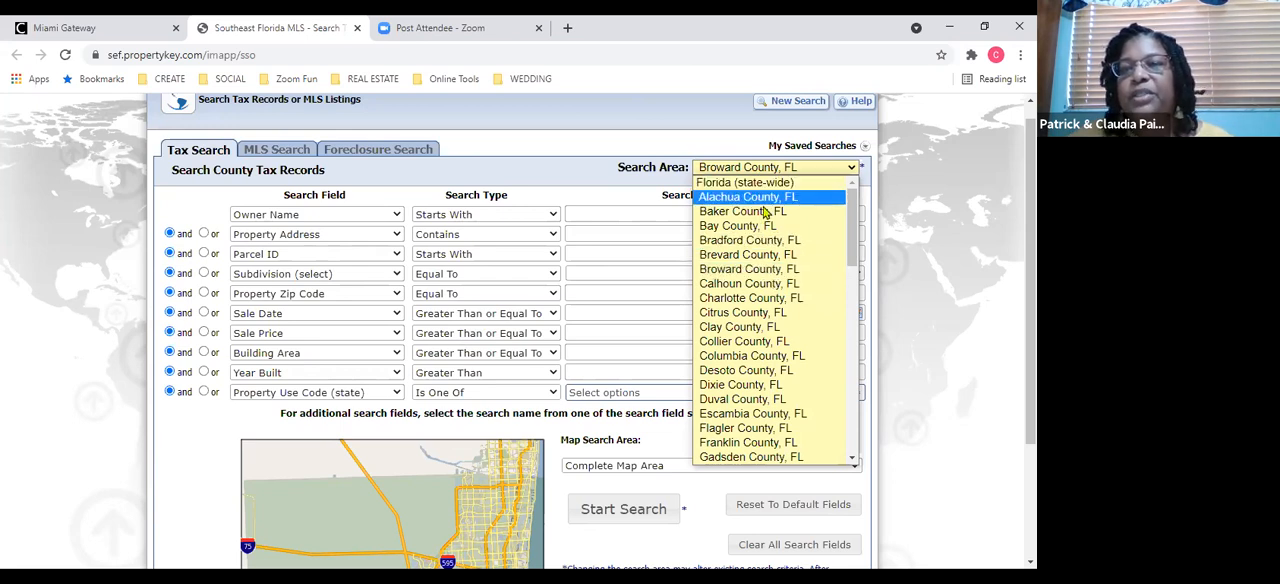
click(764, 270)
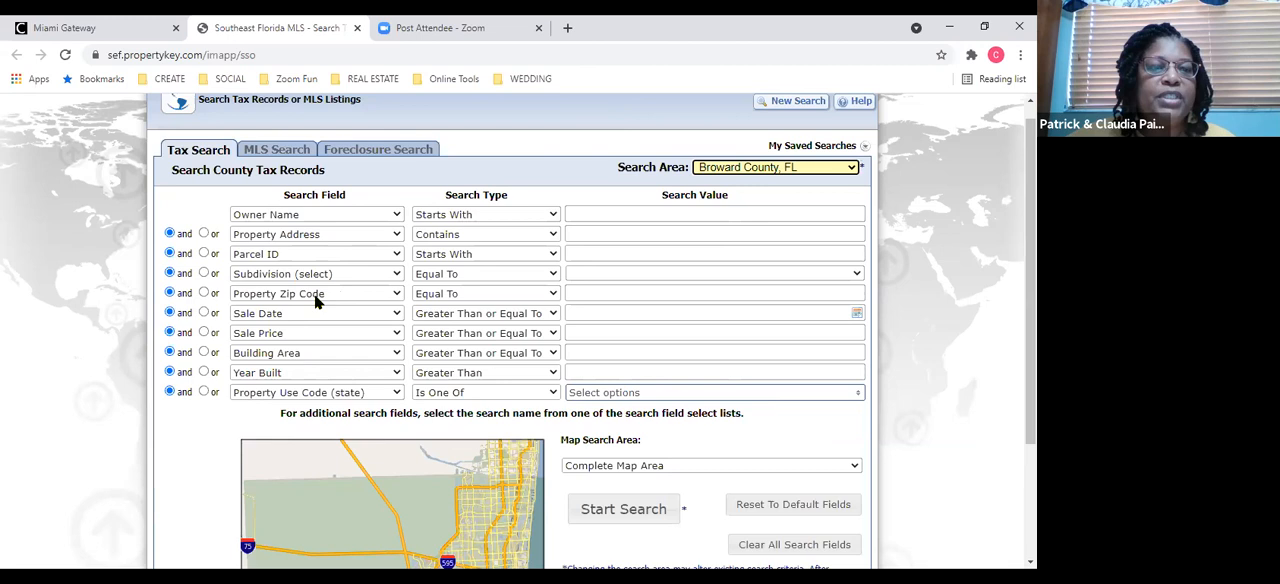
Set the Property Zip Code criterion to 33026 and change the Sale Price criterion to Property Zip Code.
click(586, 296)
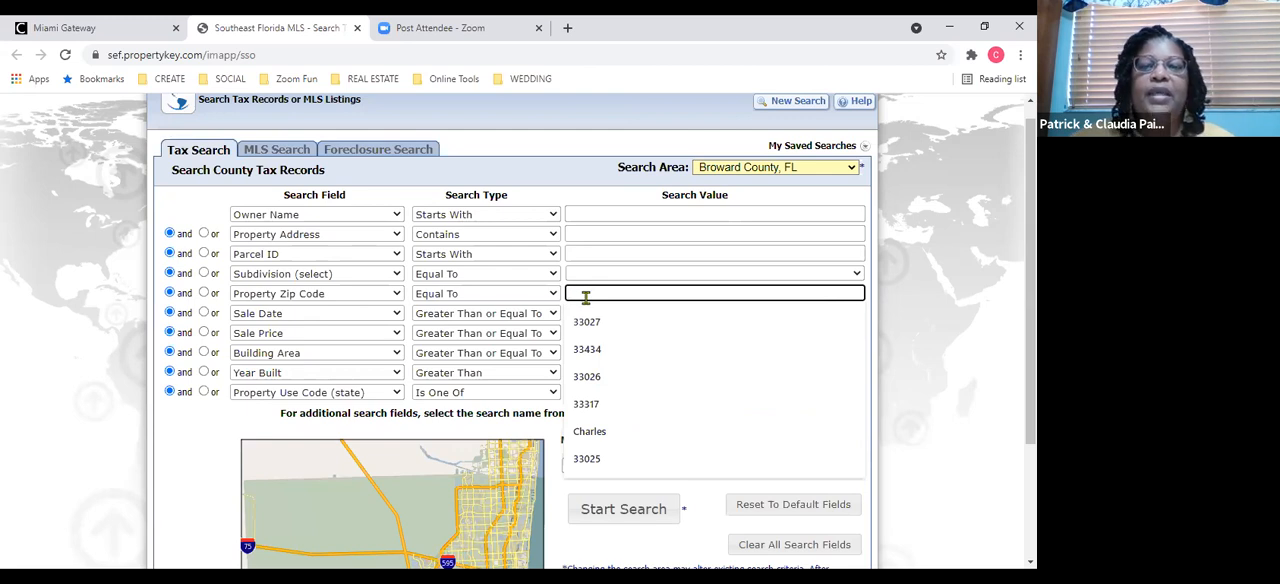
click(587, 385)
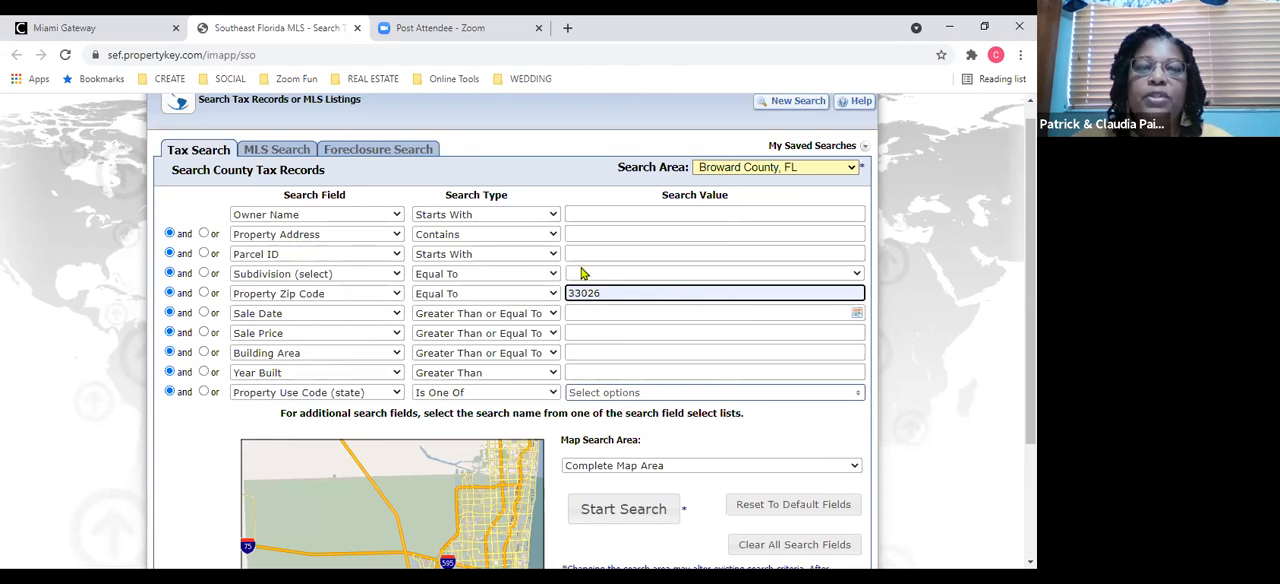
click(396, 334)
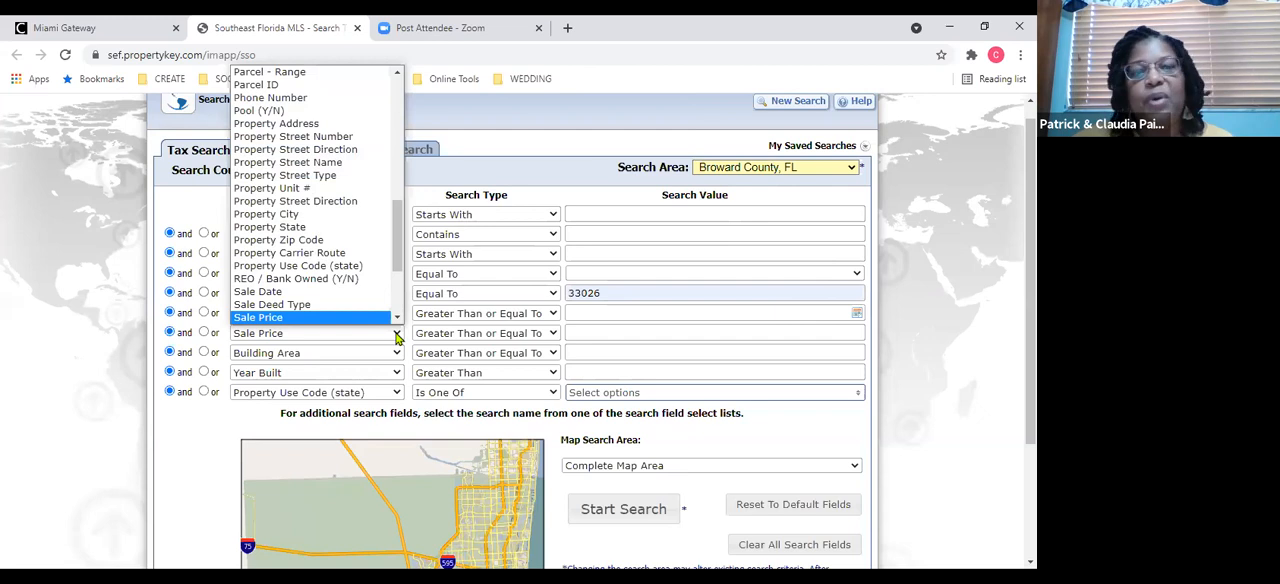
click(363, 240)
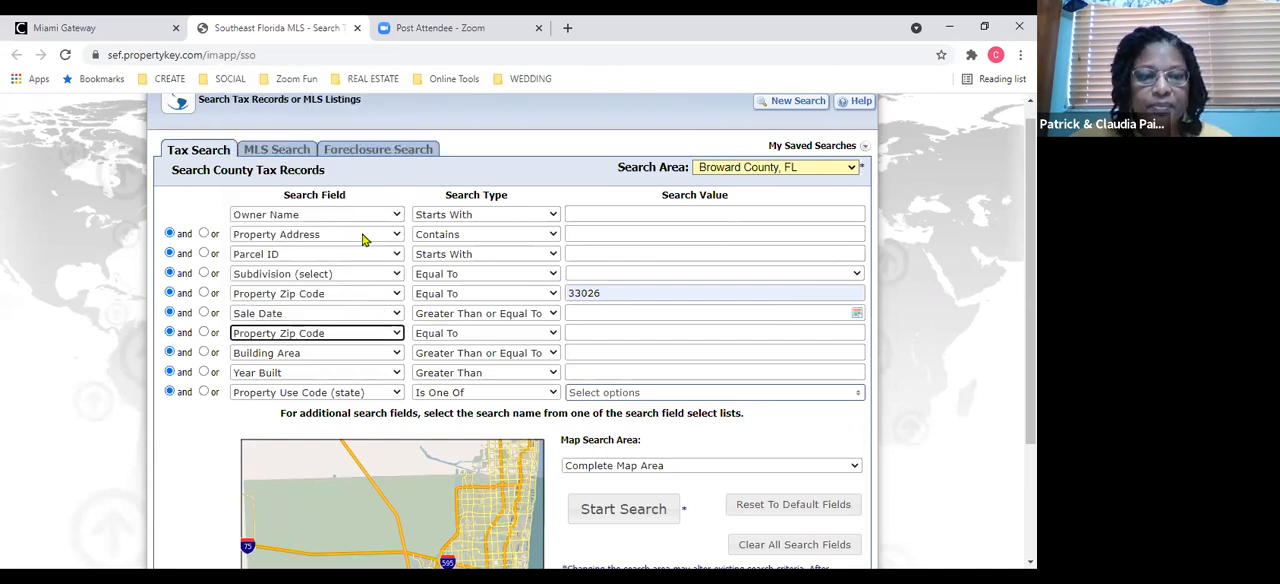
Change the Sale Date criterion to Property Zip Code and set its value to 33027.
click(395, 315)
click(380, 238)
click(393, 340)
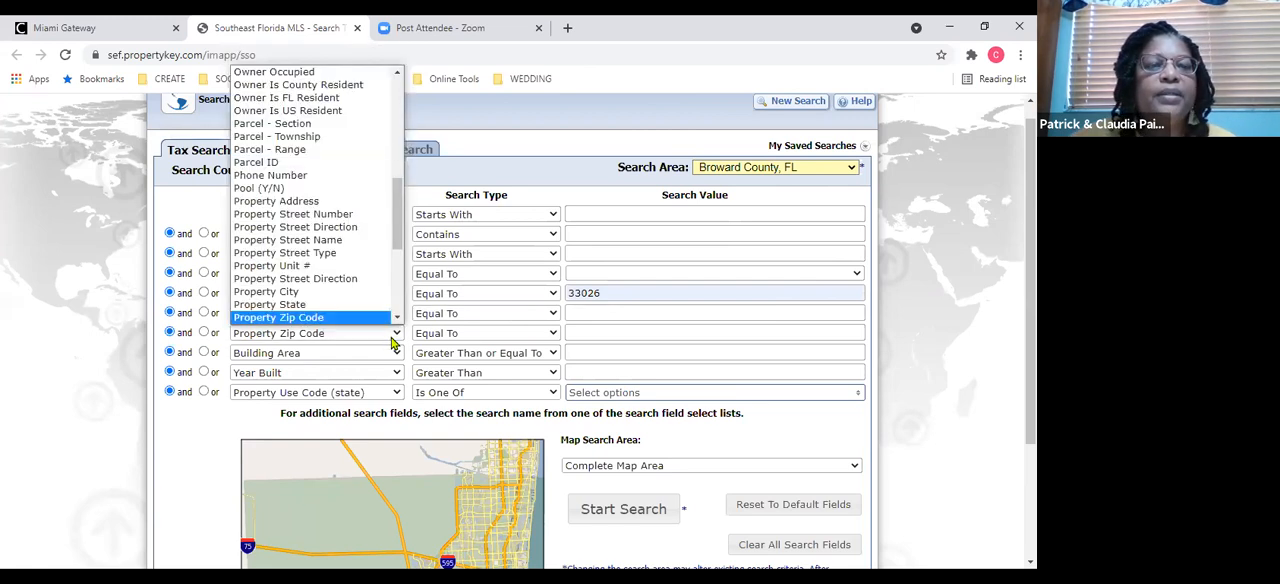
click(573, 311)
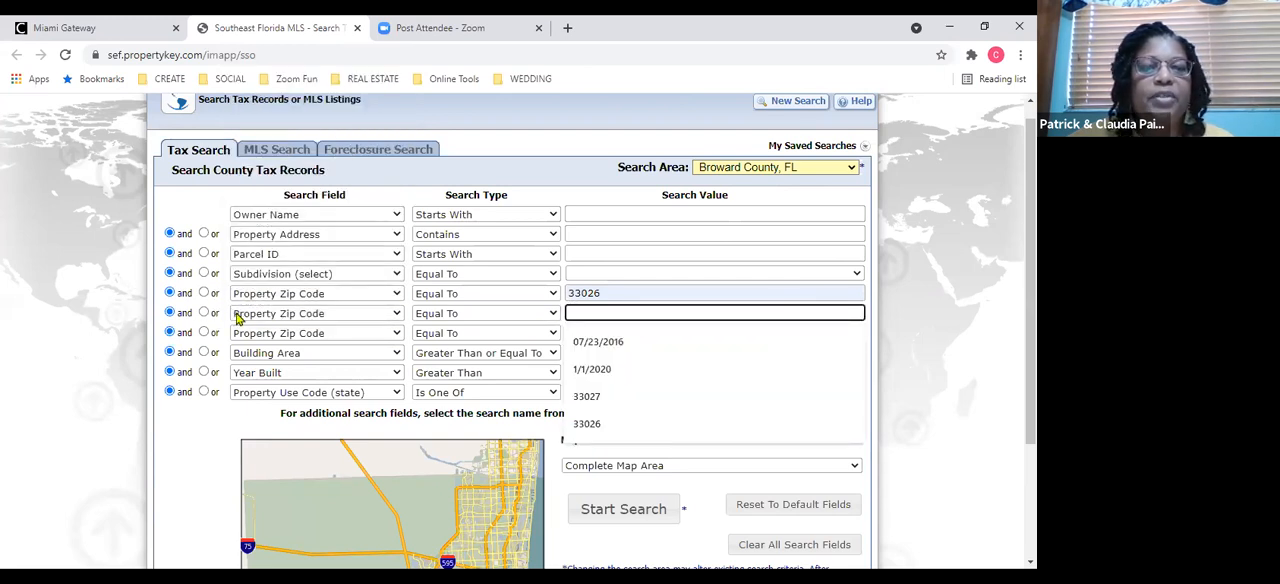
click(588, 397)
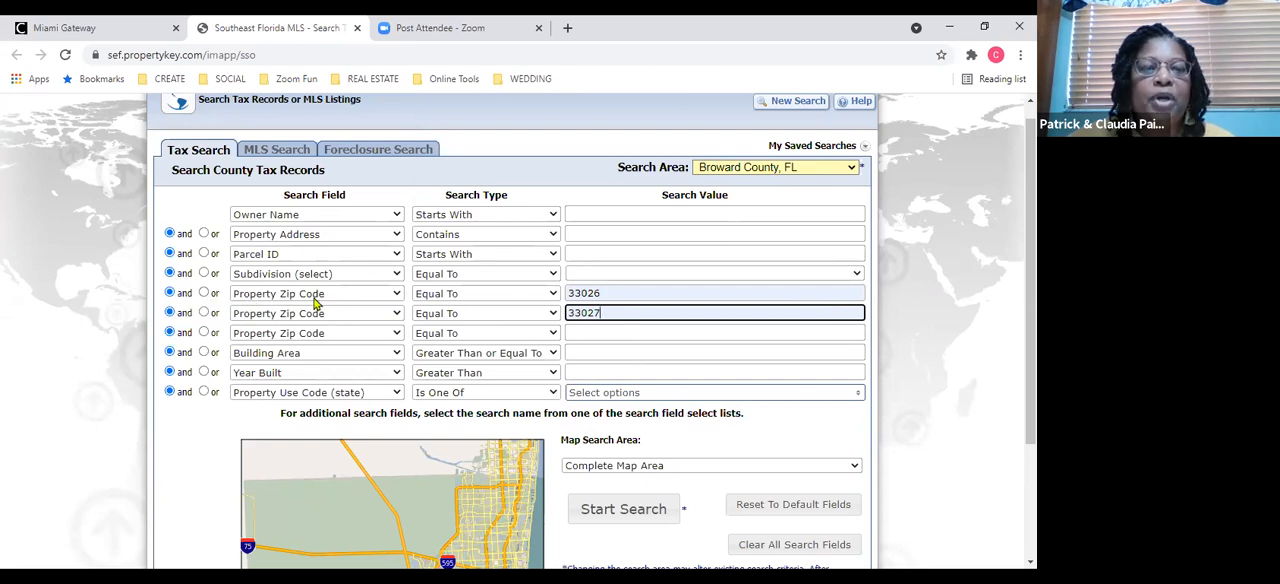
Join the 33027 zip code criterion with "or" and try to run the search.
drag(589, 296, 467, 312)
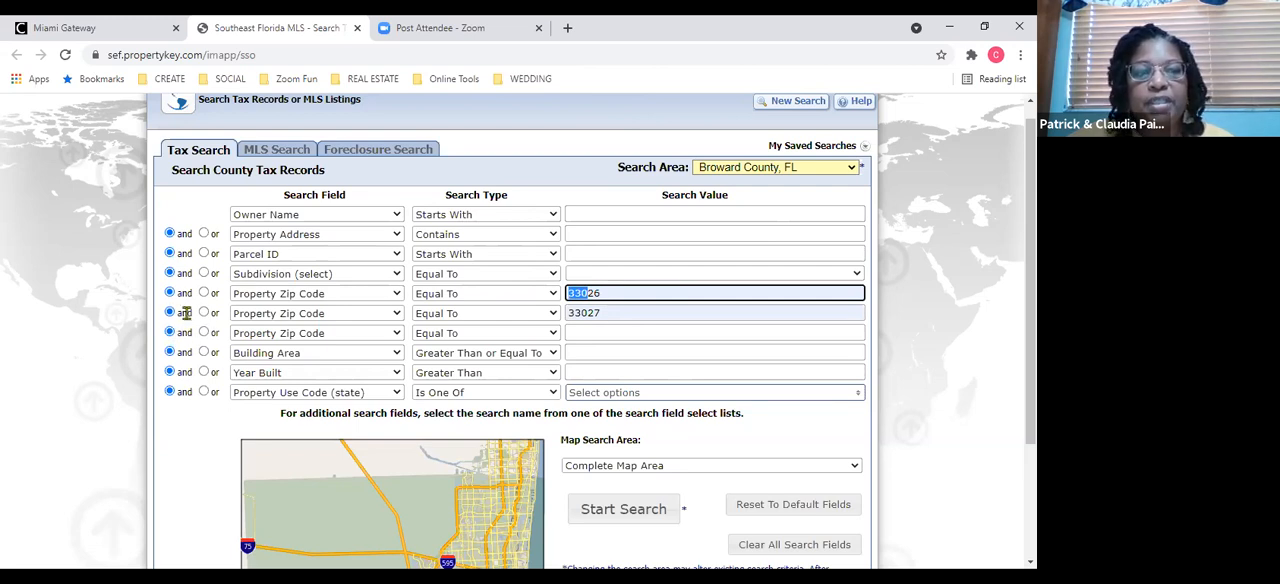
click(204, 313)
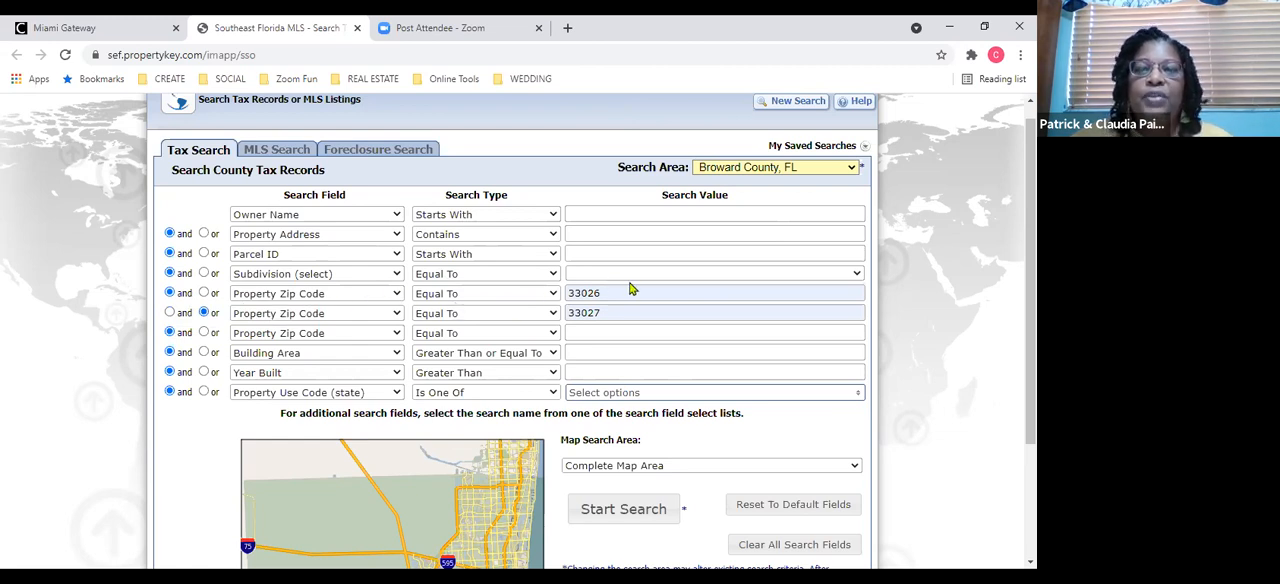
click(640, 510)
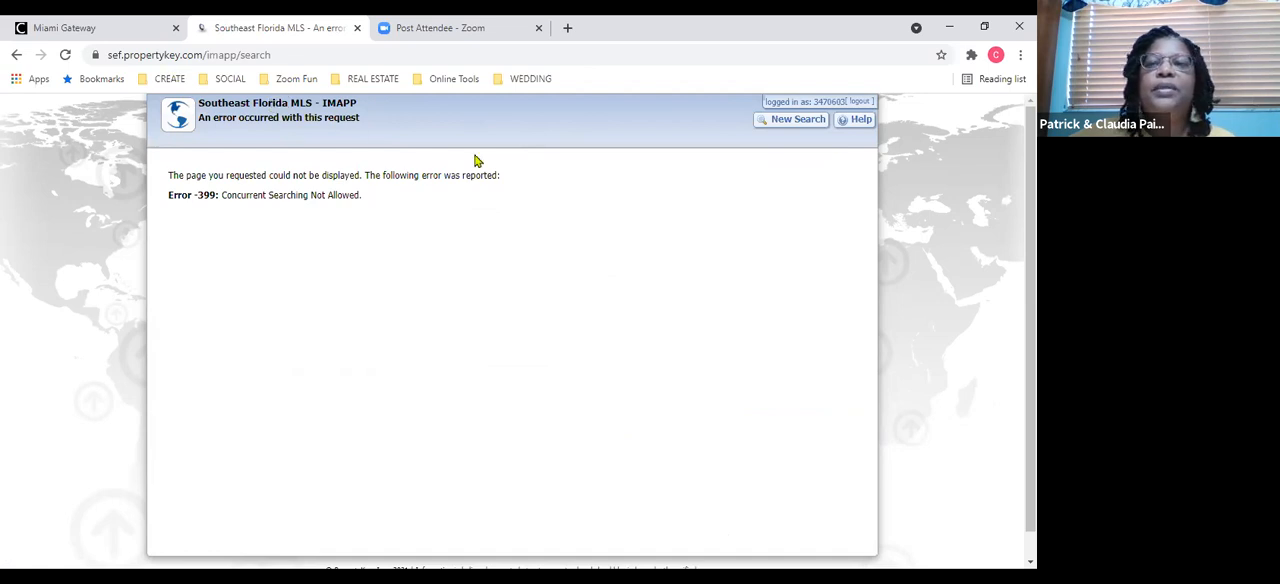
Start a new tax search and set the Property Zip Code criterion to 33026.
click(790, 122)
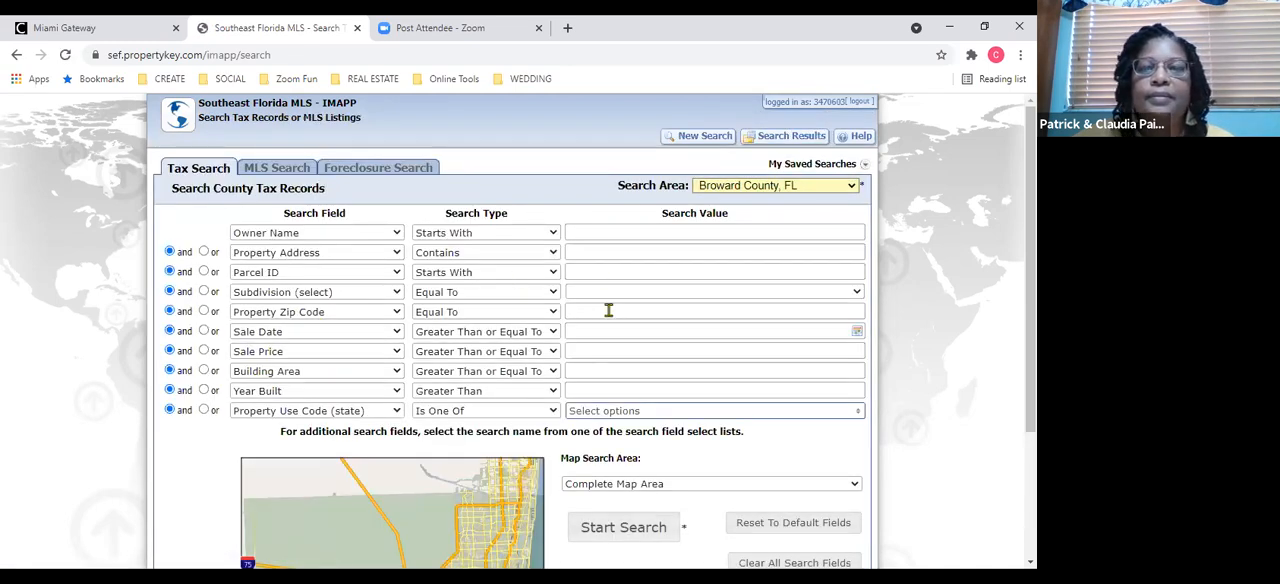
click(608, 311)
click(594, 370)
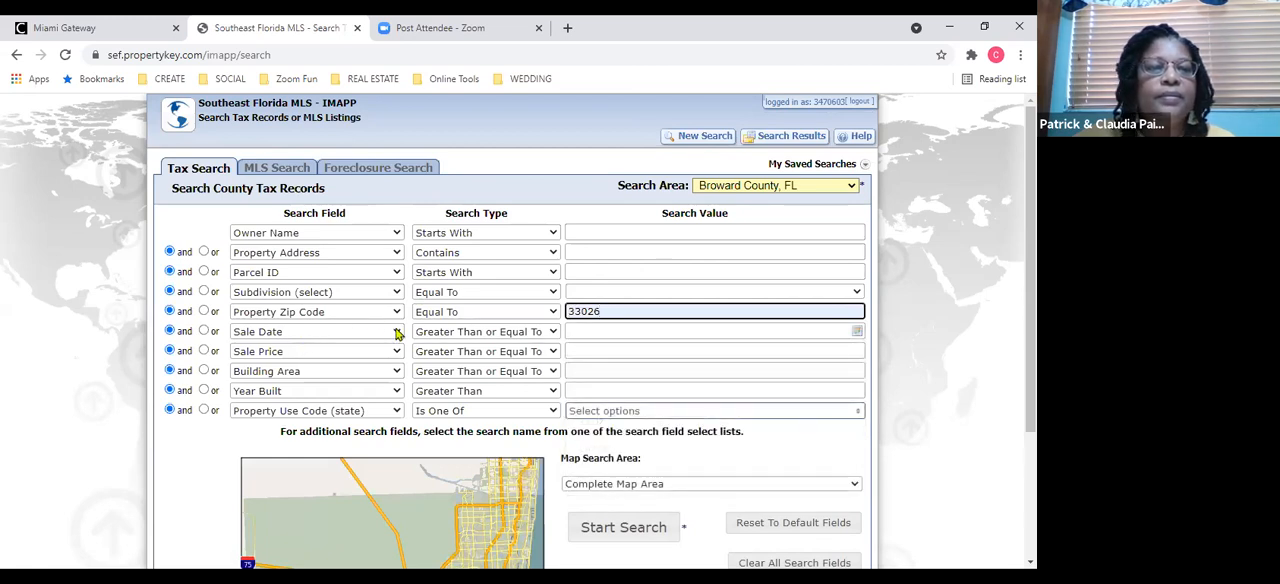
Change the Sale Date criterion to Property Zip Code, join it with "or" and set its value to 33027.
click(397, 333)
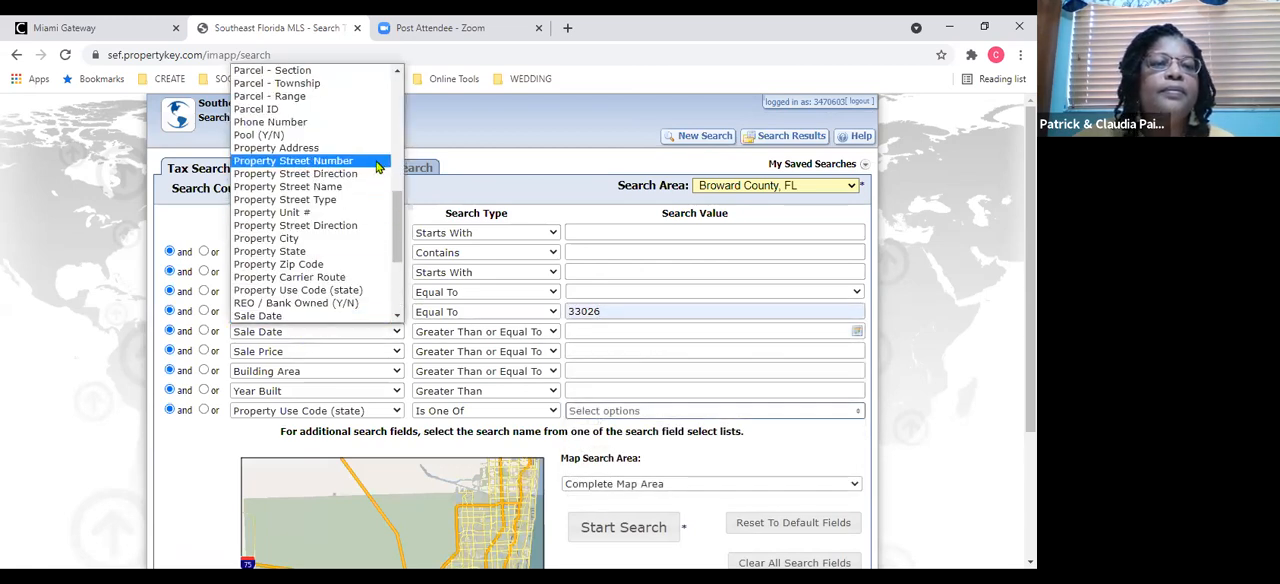
click(372, 265)
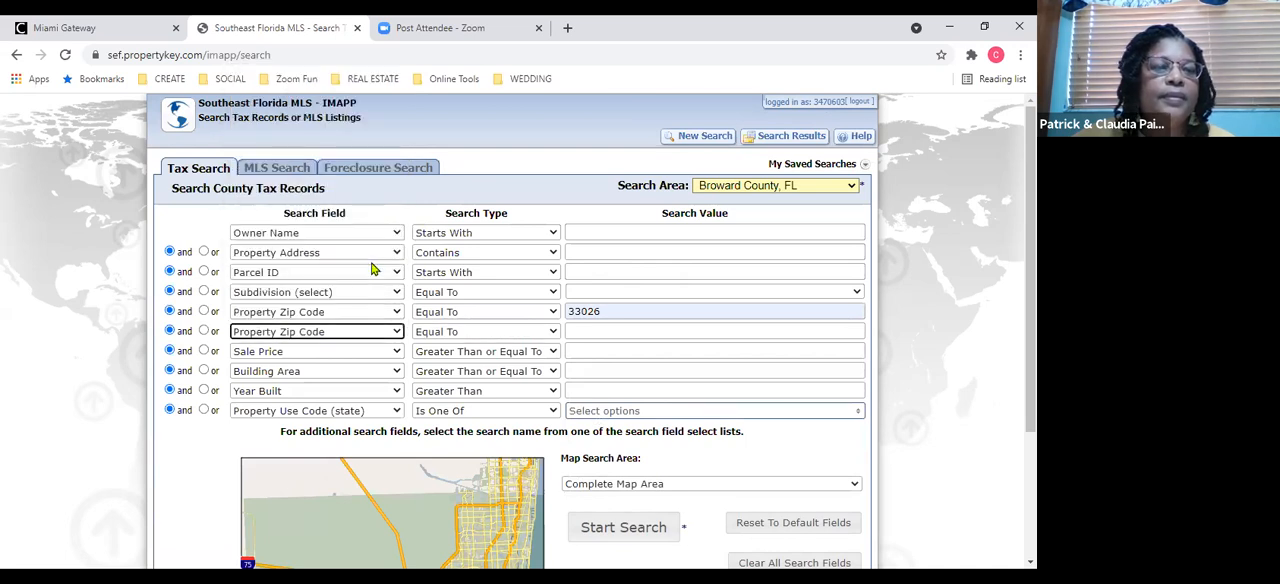
click(205, 331)
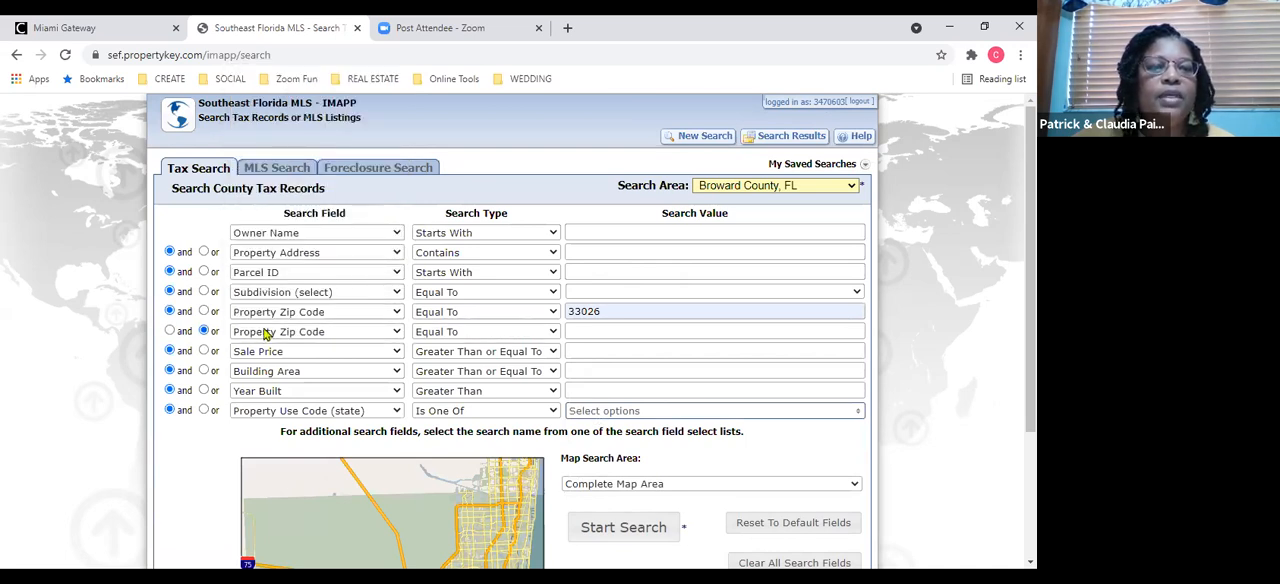
click(620, 330)
click(608, 389)
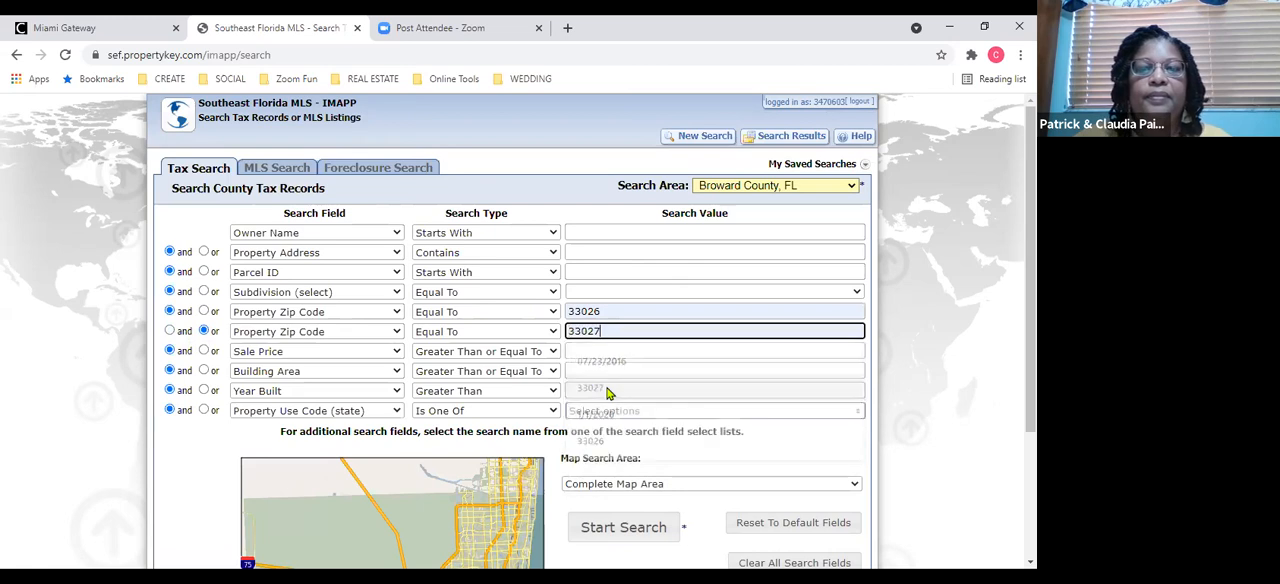
Run the tax record search and sort the results by MLS Status in ascending order.
click(638, 530)
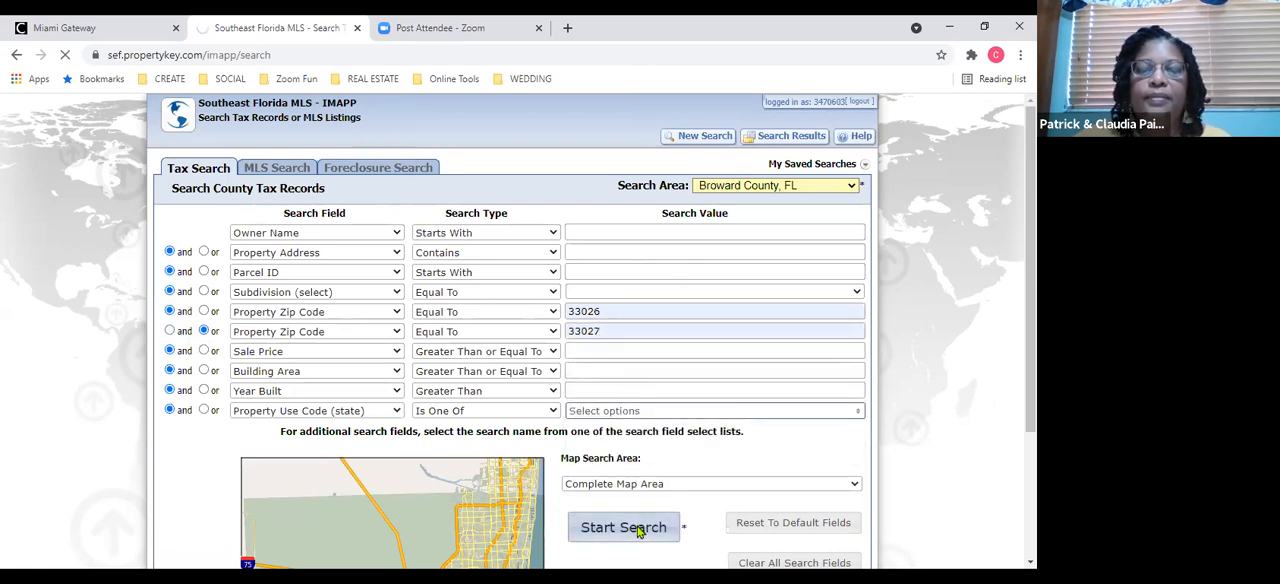
click(612, 533)
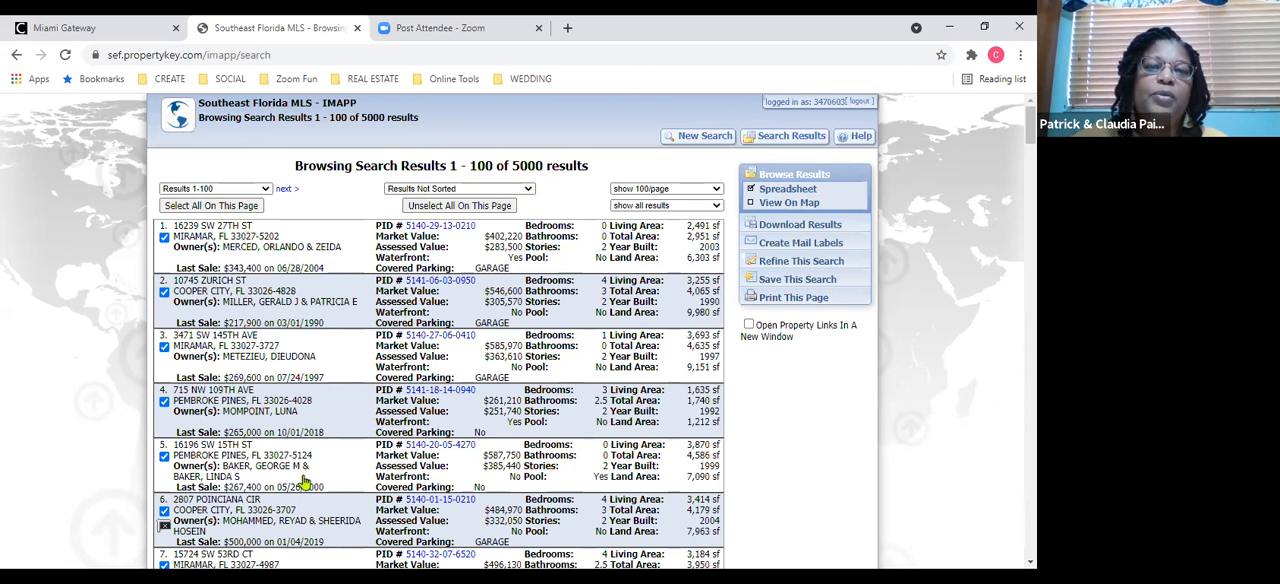
click(528, 193)
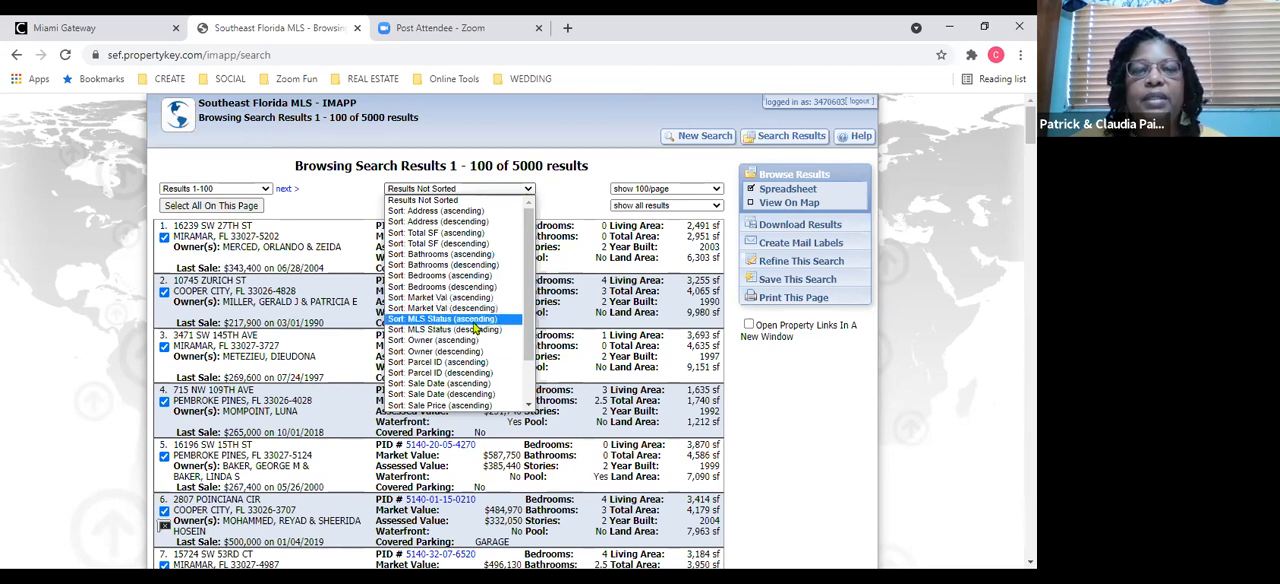
click(445, 318)
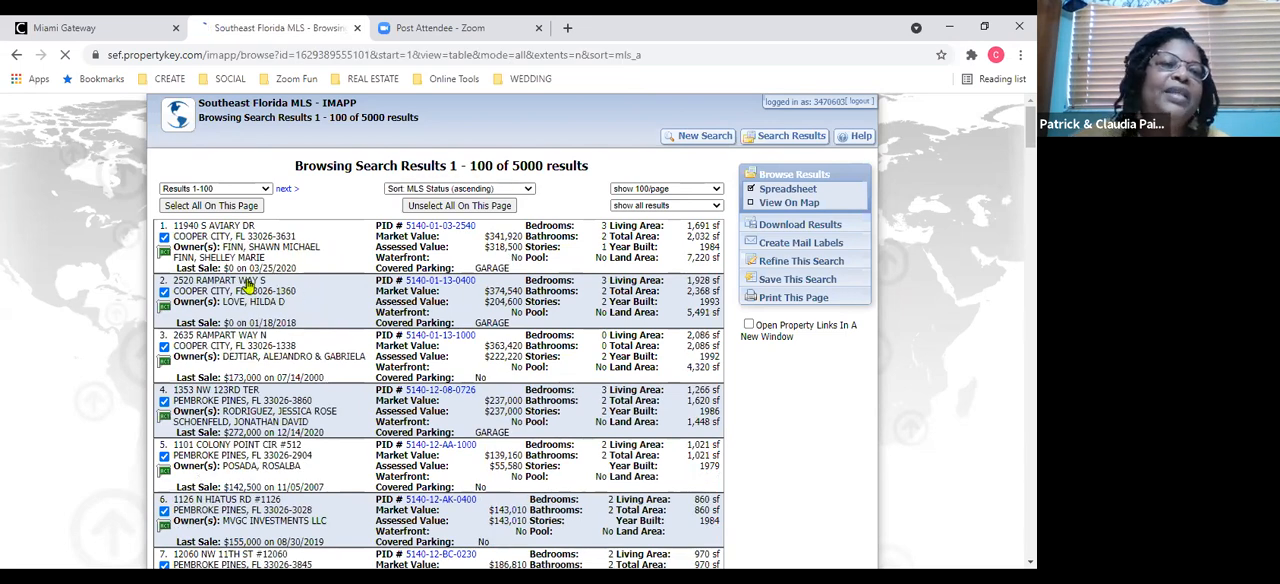
Exclude the first four properties from the selected results and commit the changes.
mouse_move(167, 258)
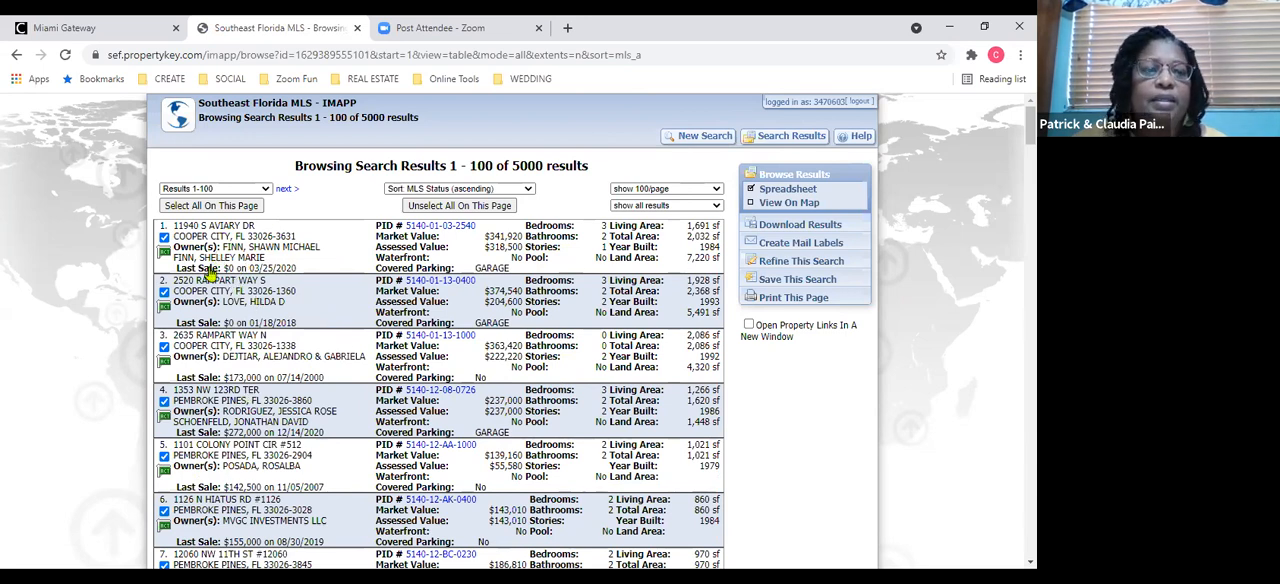
click(164, 238)
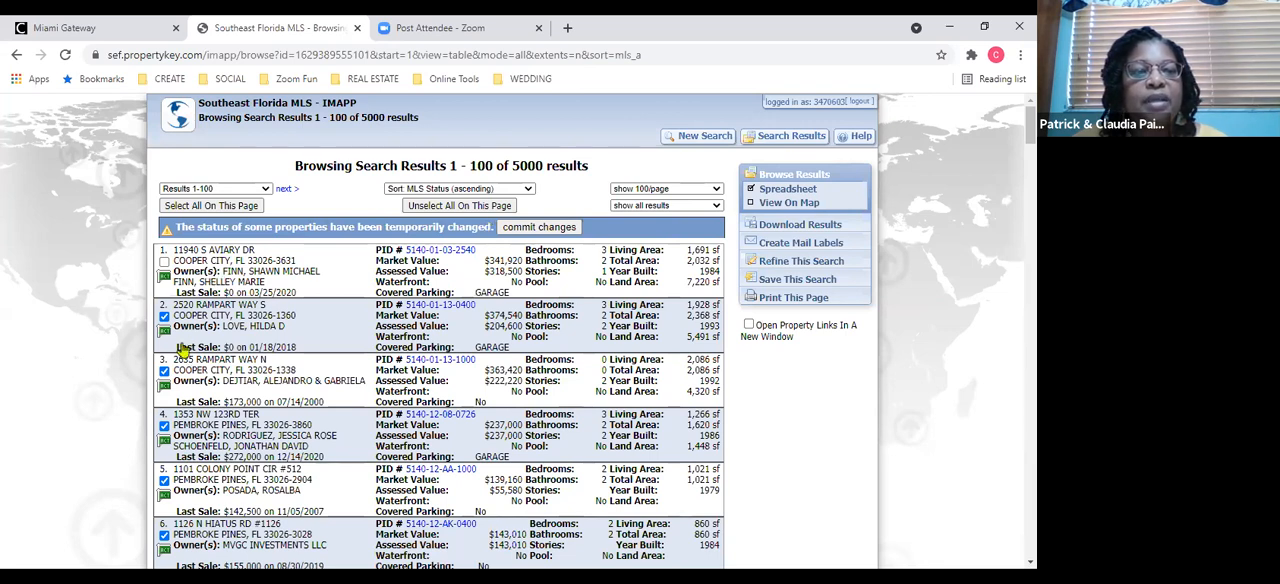
click(164, 316)
click(164, 370)
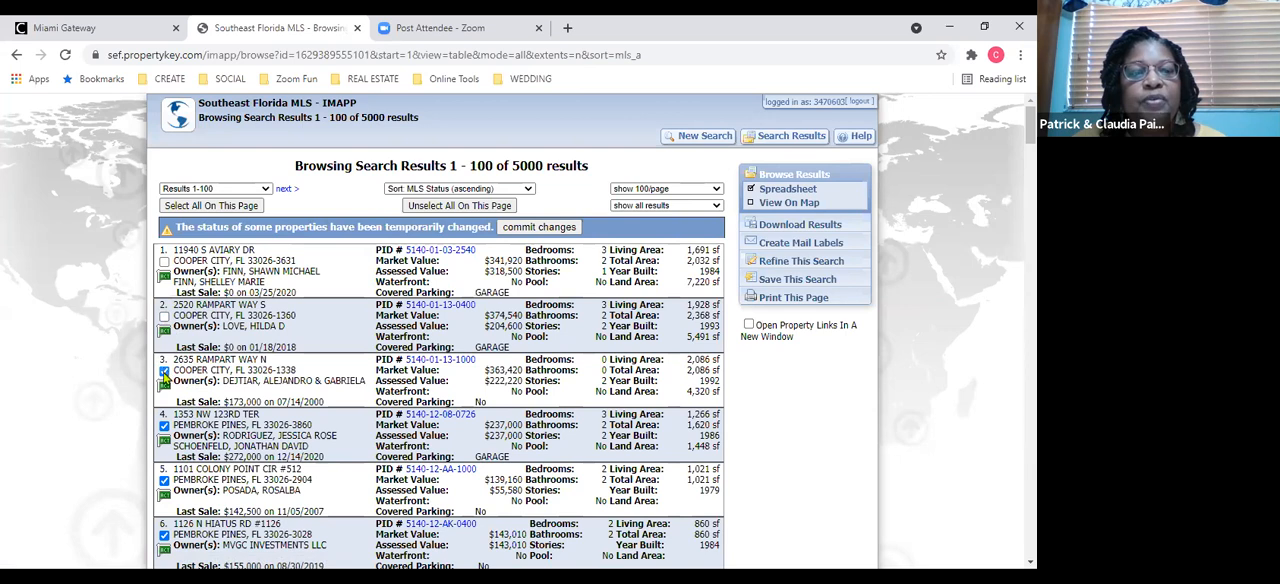
click(164, 425)
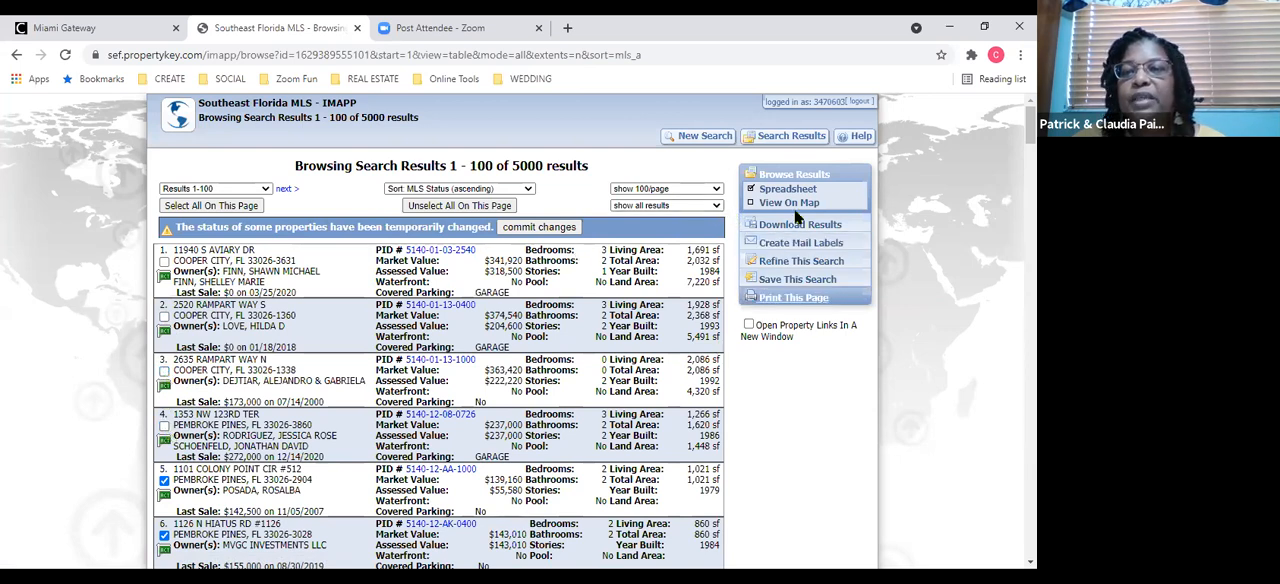
click(539, 228)
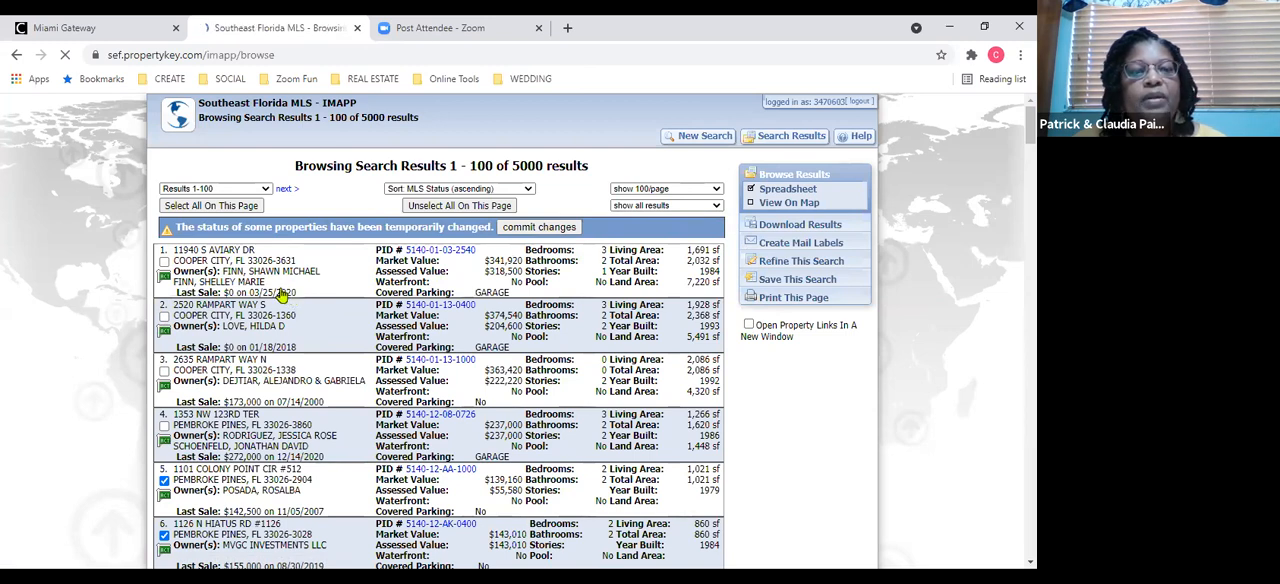
click(515, 228)
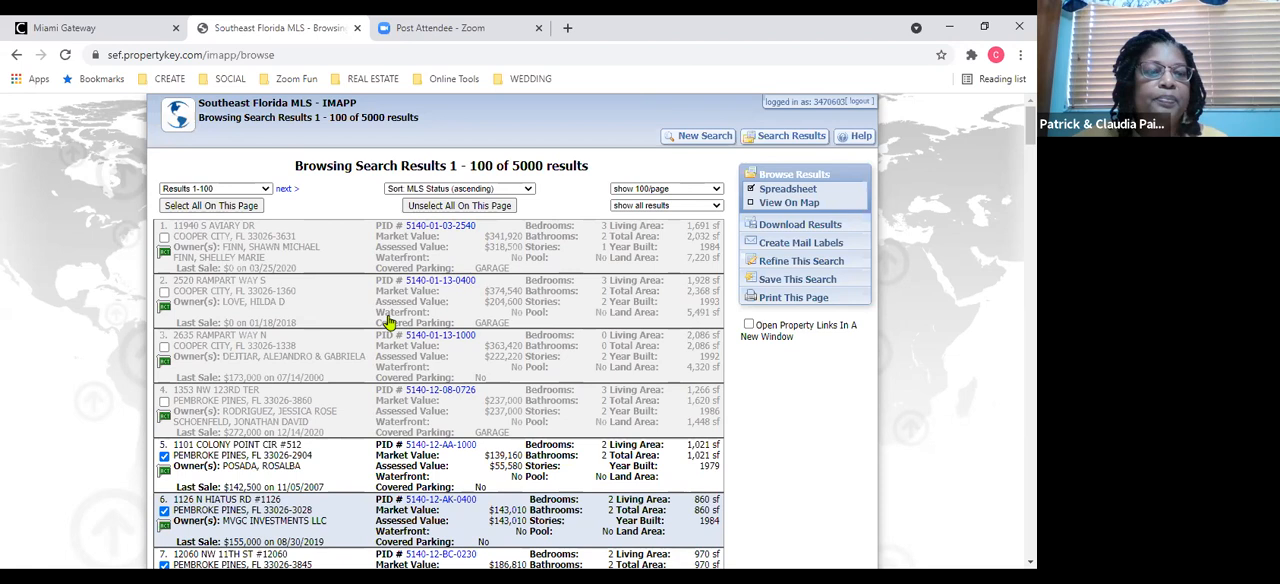
Refine the search by changing the Sale Price criterion to Sale Date, Less Than or Equal To 1/1/2010.
click(796, 266)
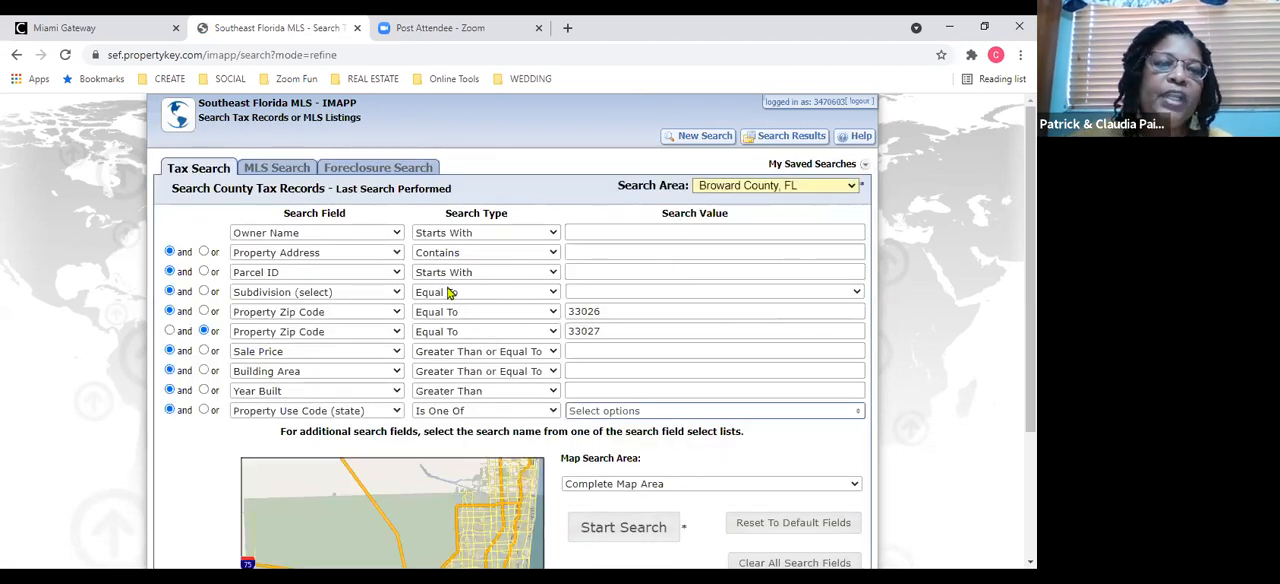
click(397, 355)
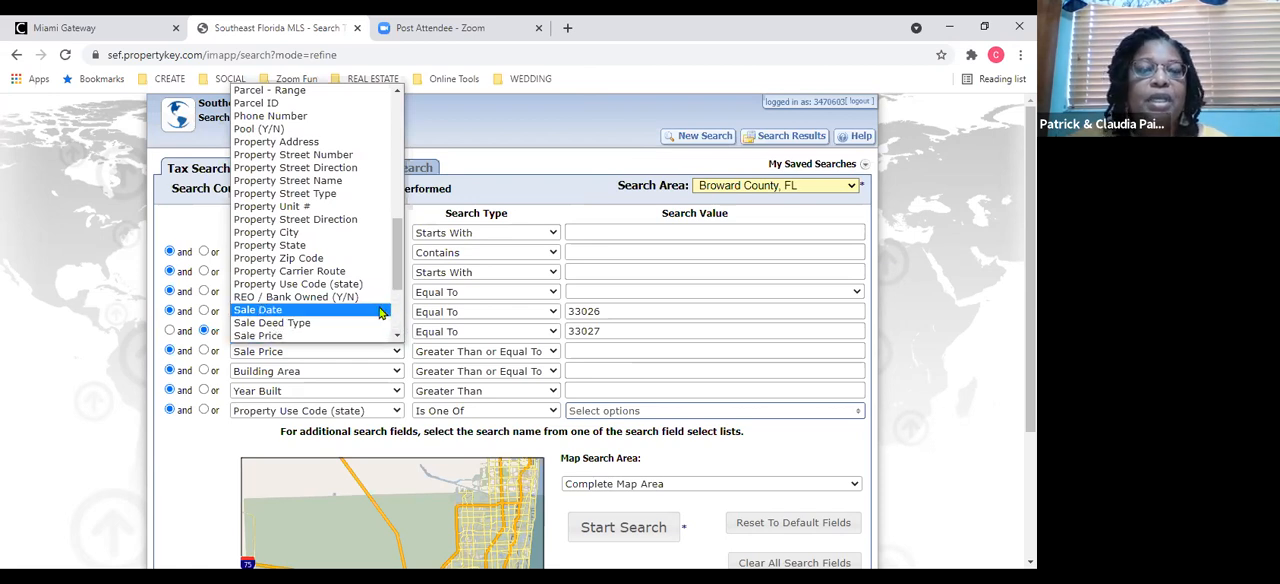
click(382, 311)
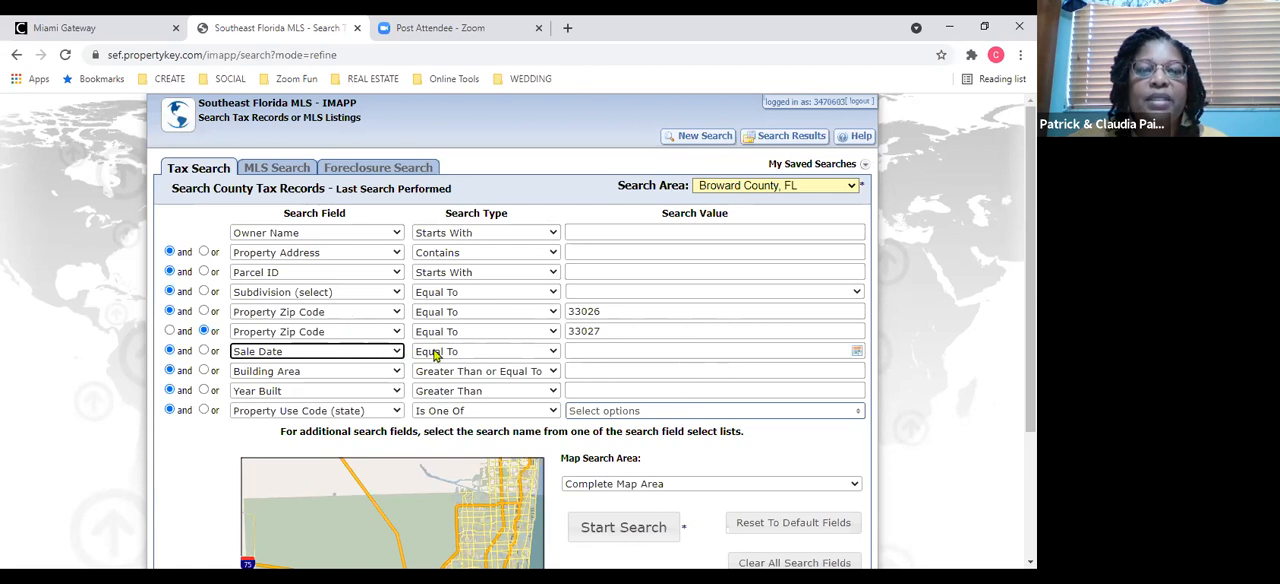
click(554, 353)
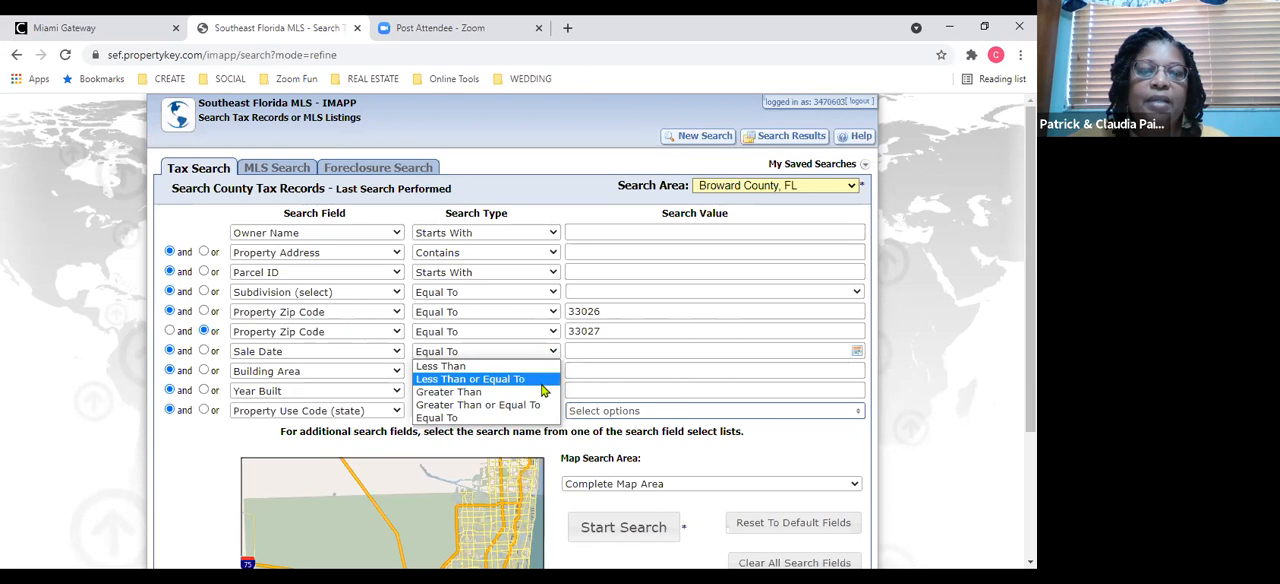
click(541, 381)
click(586, 351)
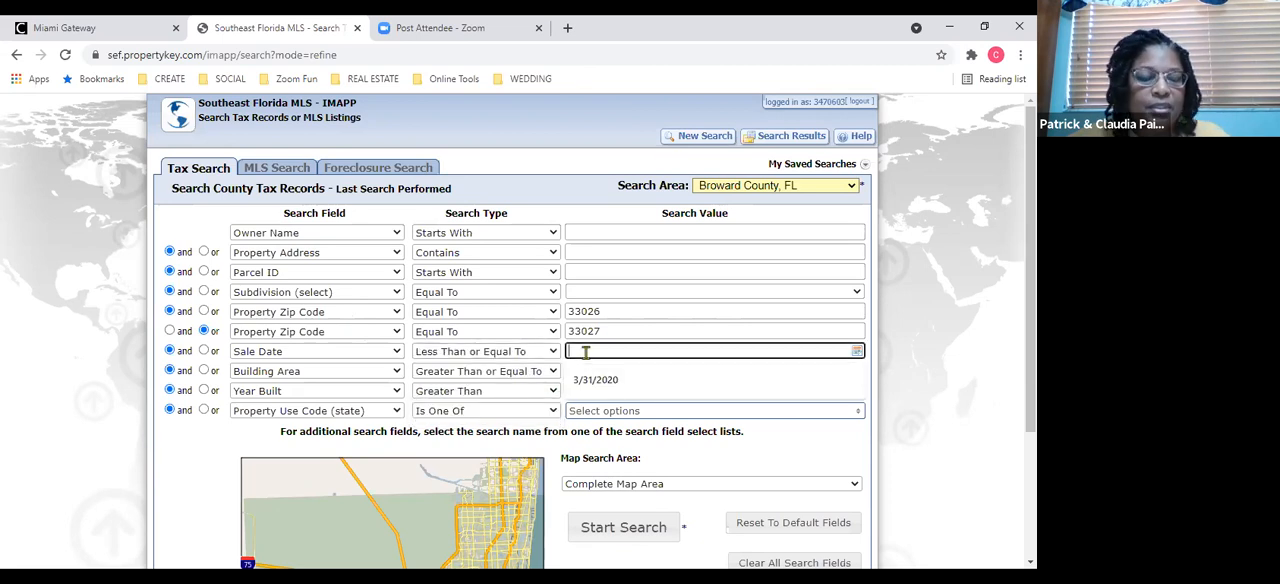
text(1/1/2010)
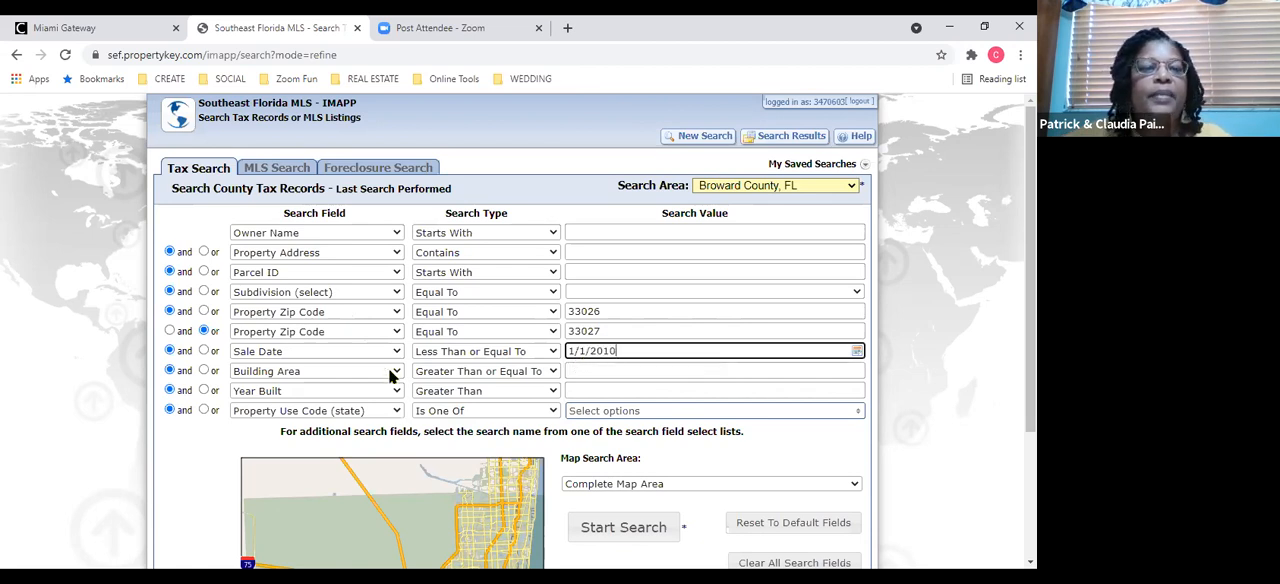
Change the Building Area criterion to Sale Date, Greater Than or Equal To 12/31/2010, and run the search.
click(338, 377)
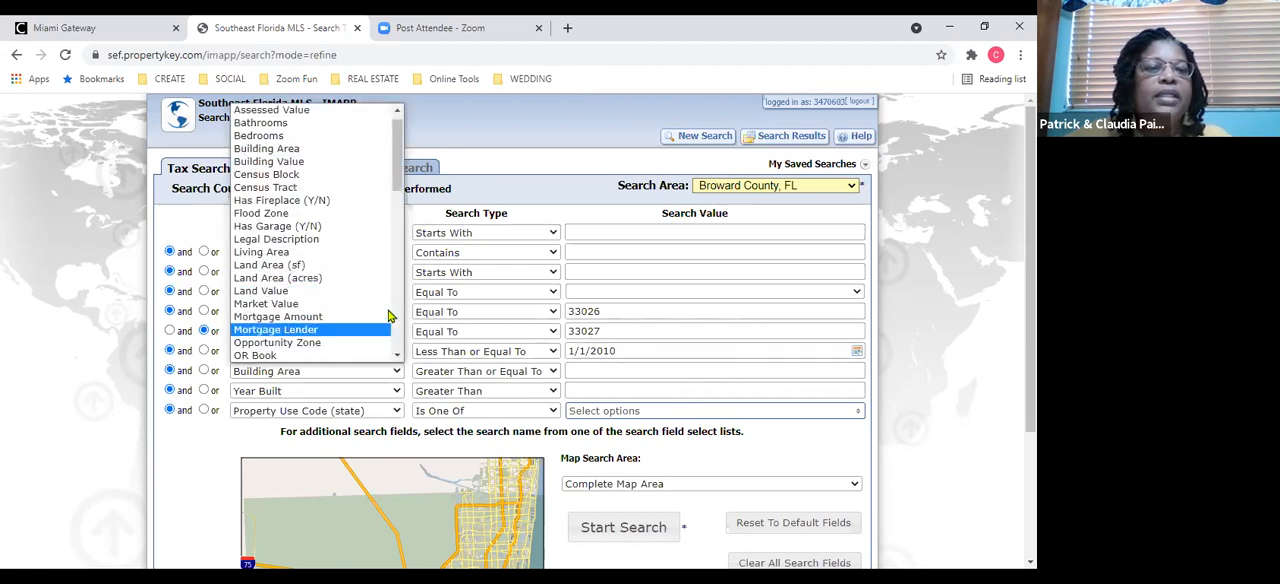
drag(398, 182, 398, 346)
click(352, 229)
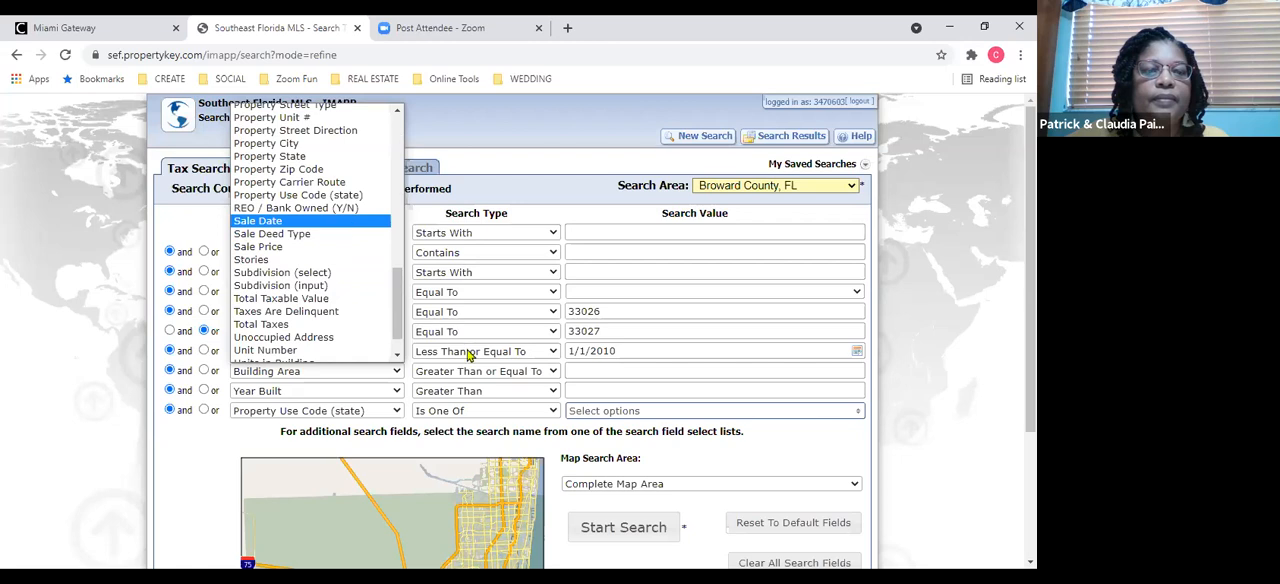
click(549, 376)
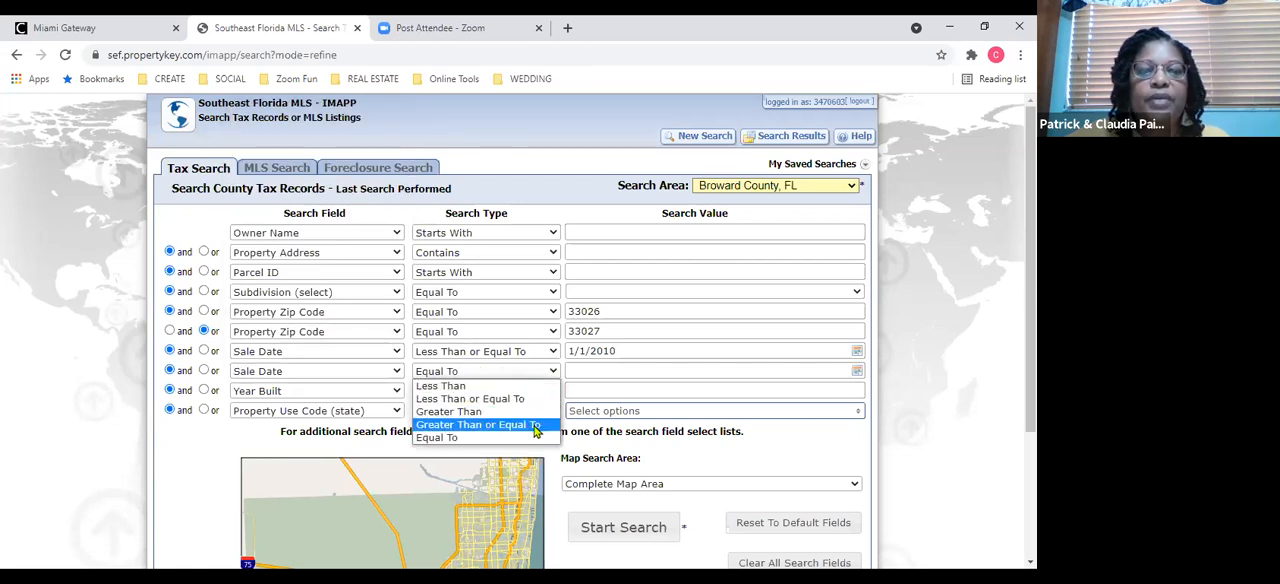
click(535, 425)
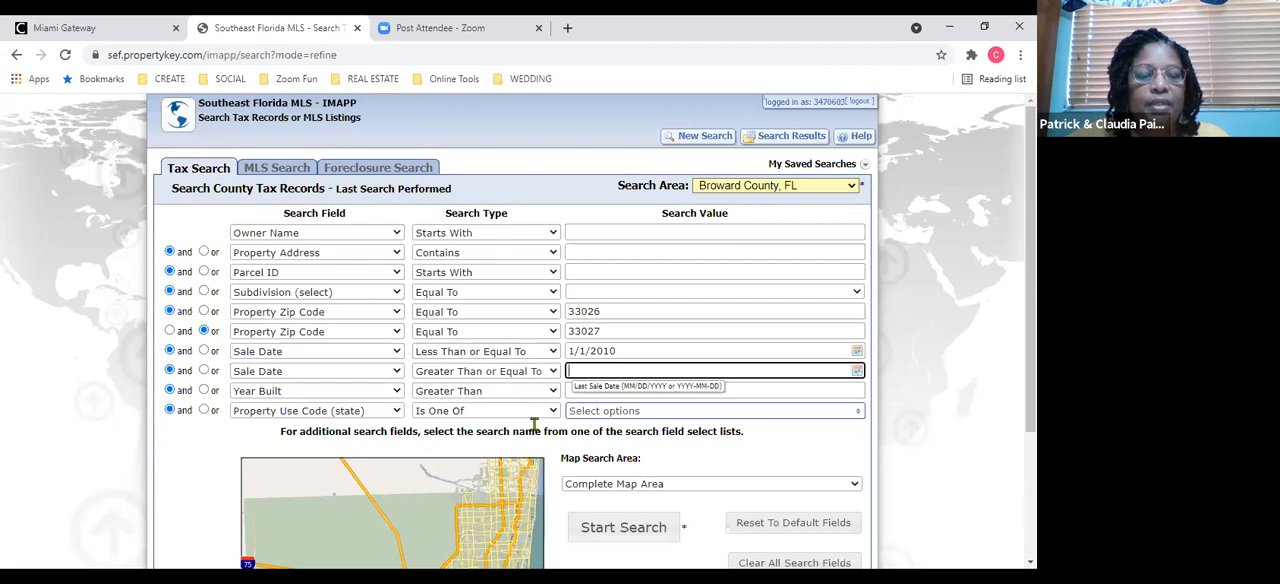
text(12/1)
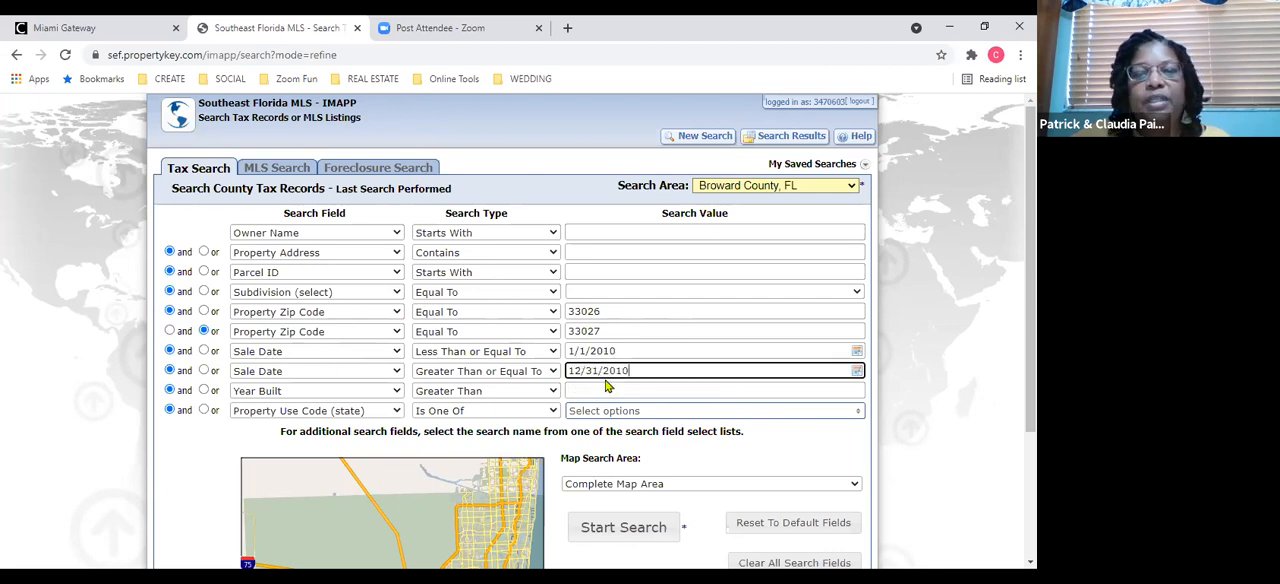
click(624, 529)
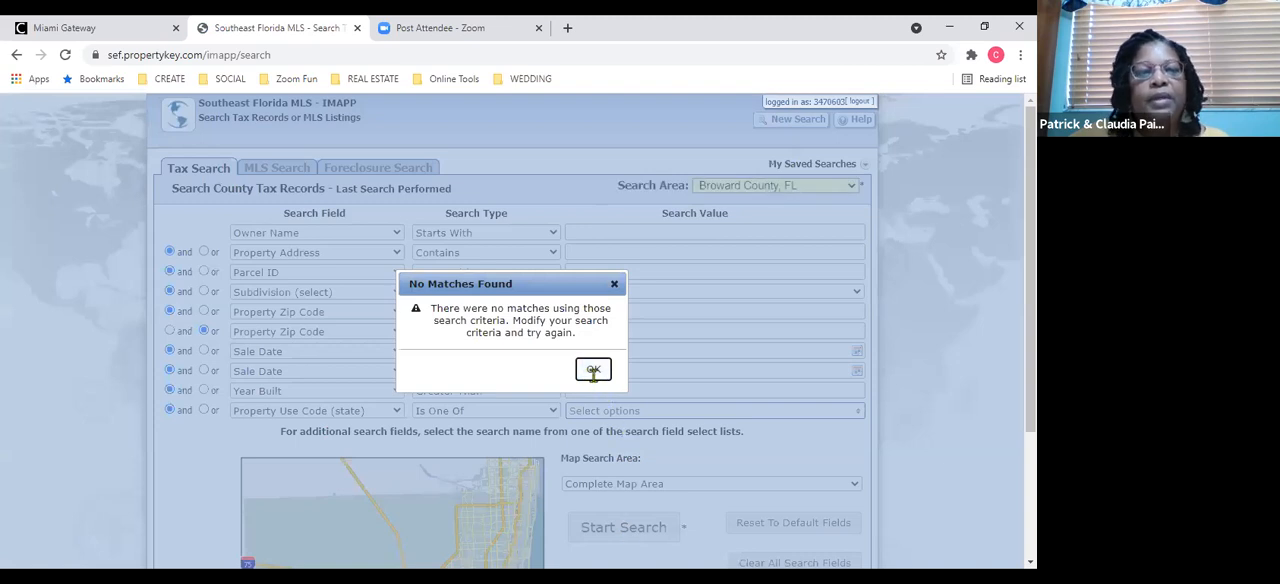
click(593, 372)
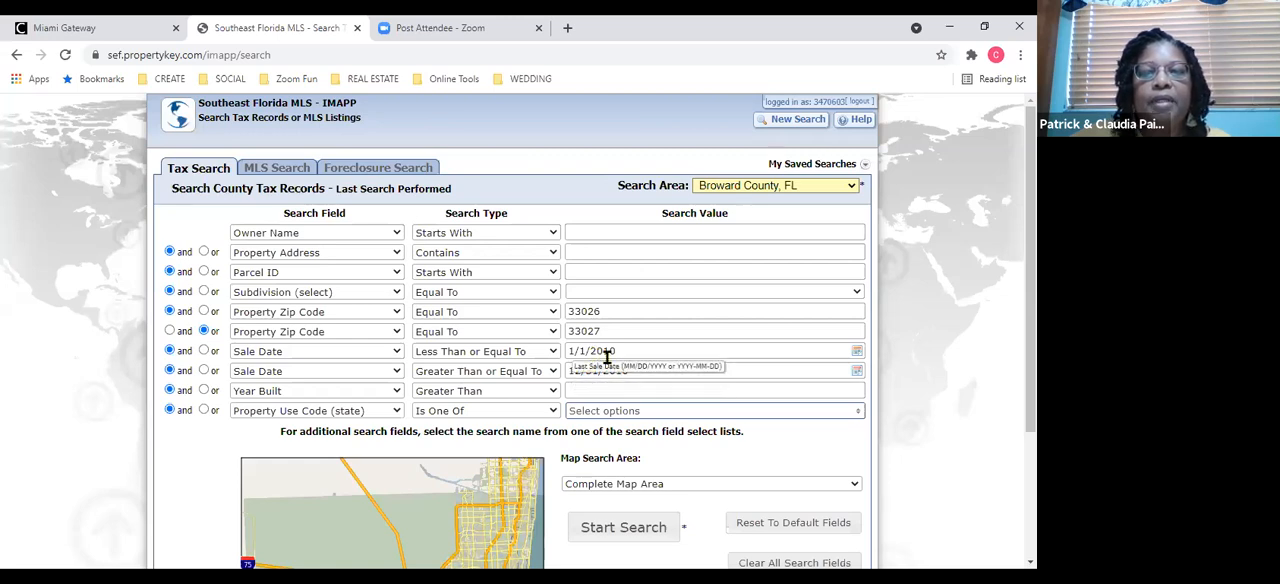
Set the two Sale Date values to 1/1/2020 and 12/31/2020 and run the search again.
drag(622, 350, 604, 360)
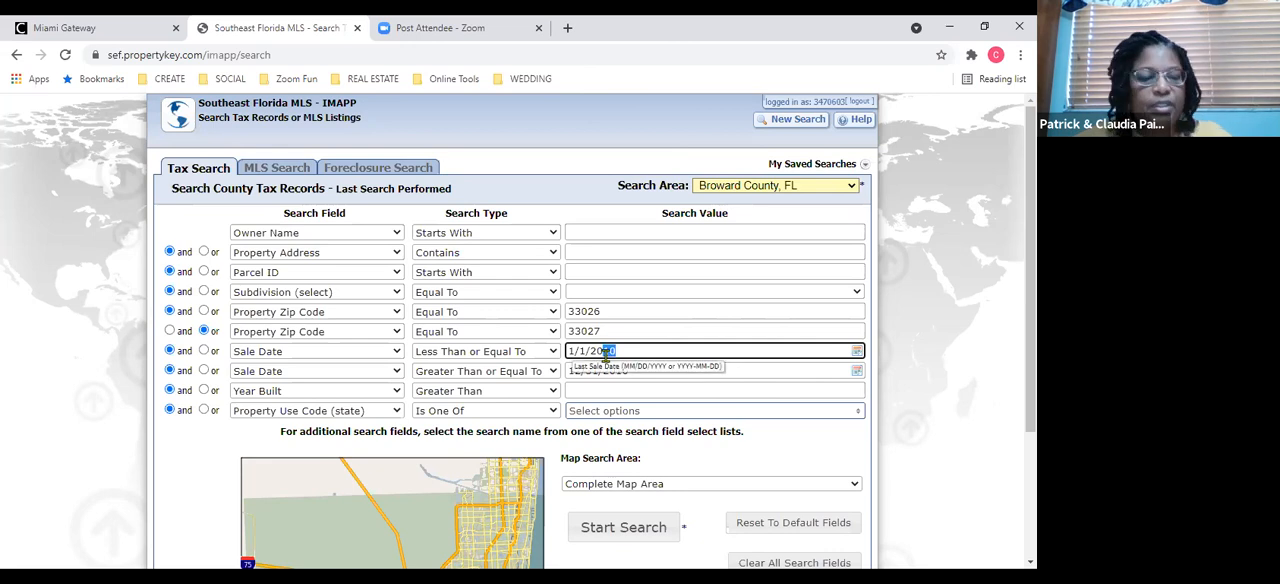
text(20)
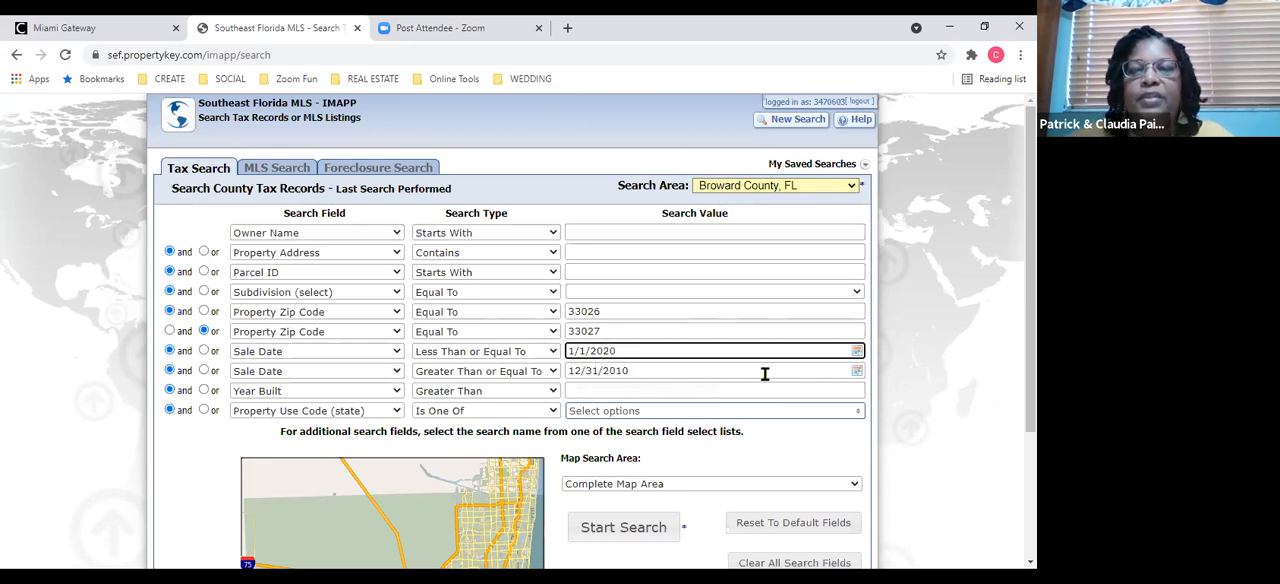
click(705, 371)
drag(630, 374, 622, 372)
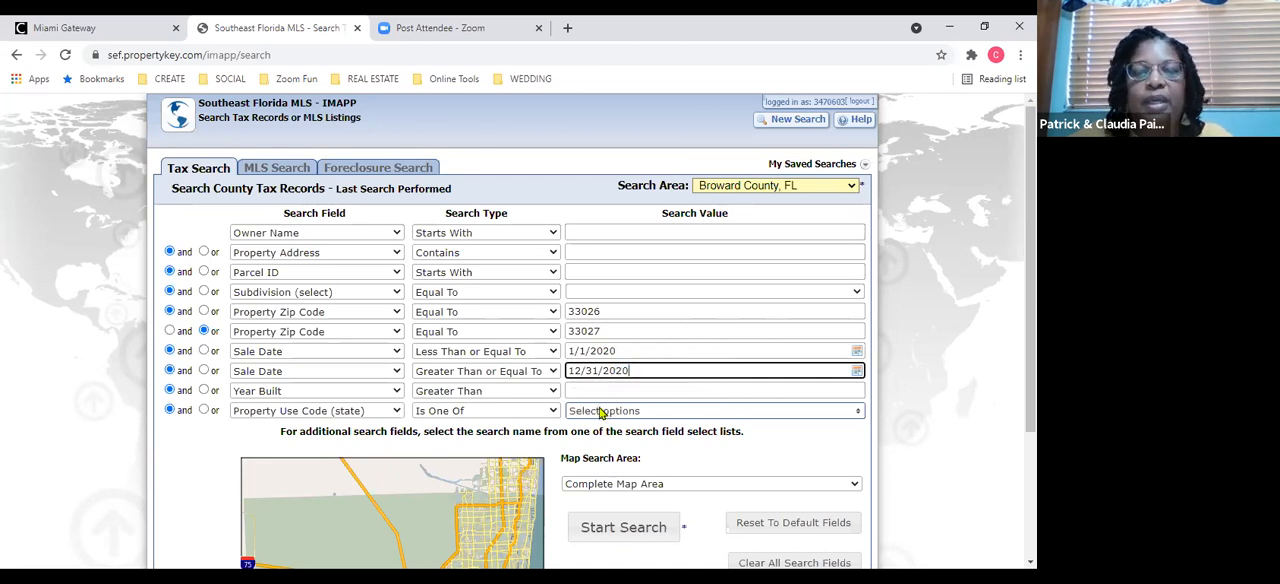
click(620, 533)
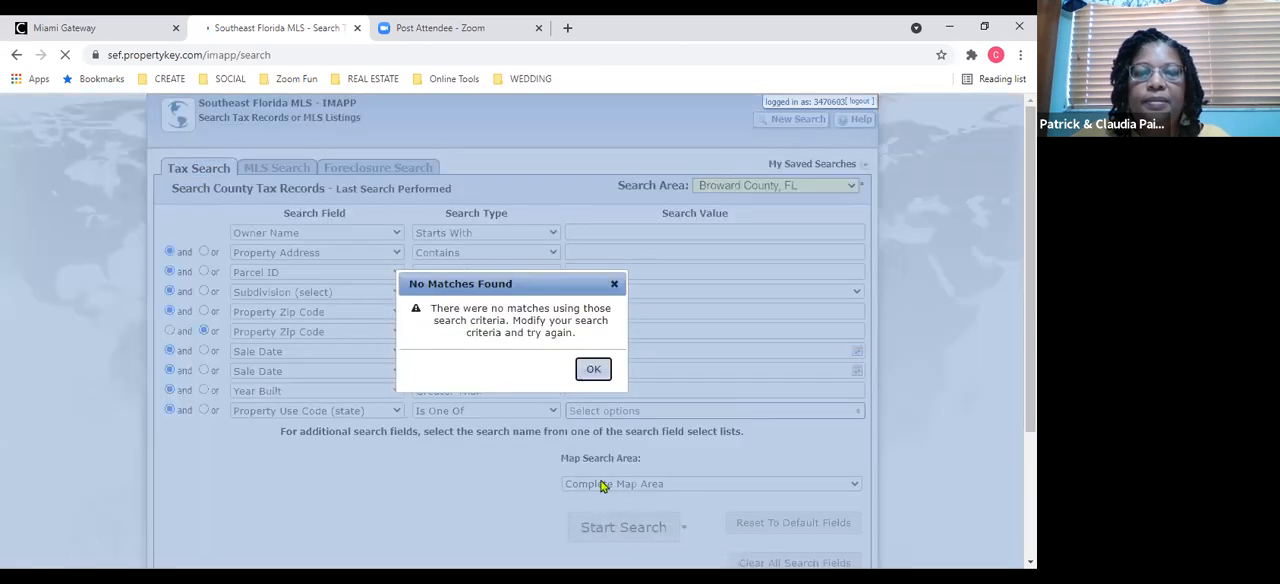
click(592, 371)
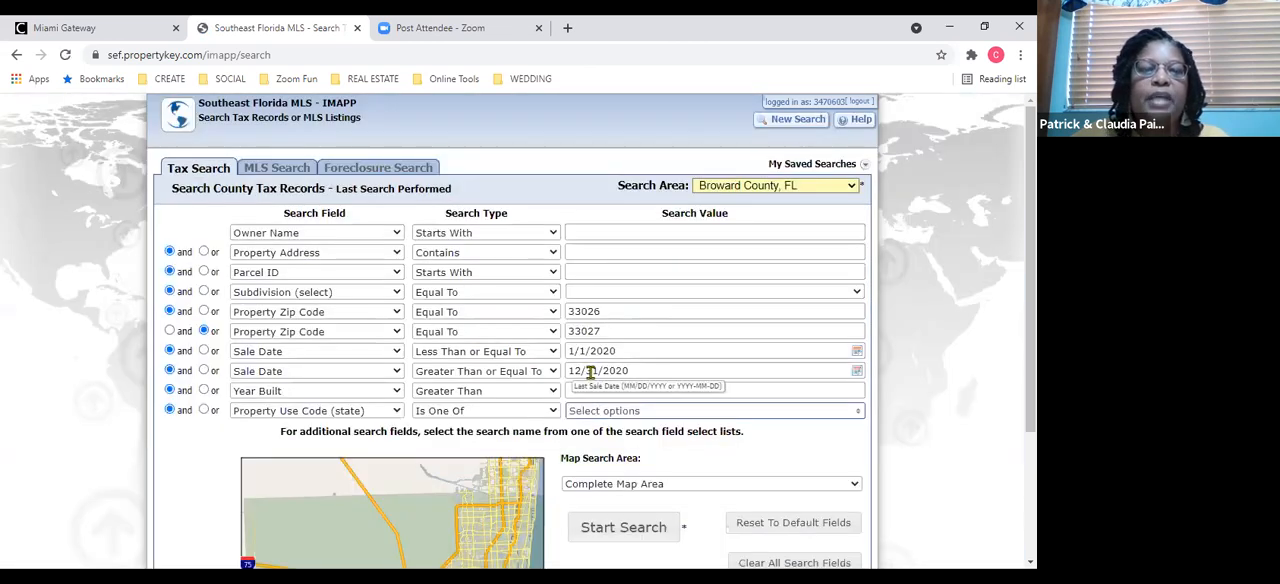
Join the second Sale Date criterion with "or", rerun the search and sort the results by MLS Status in ascending order.
click(204, 370)
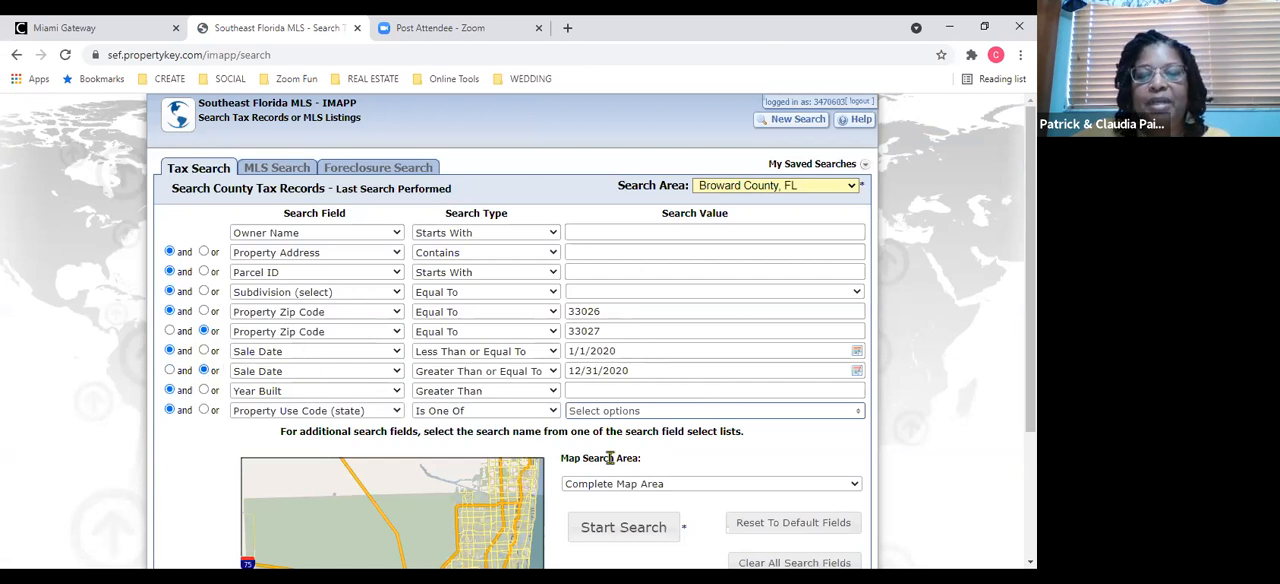
click(608, 533)
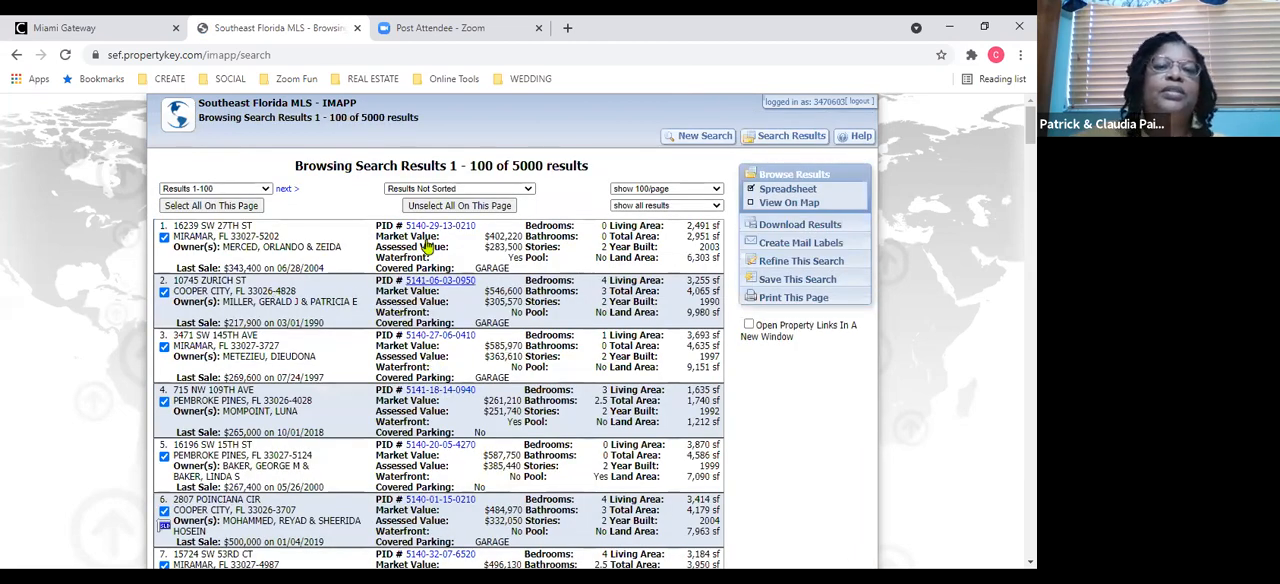
click(444, 192)
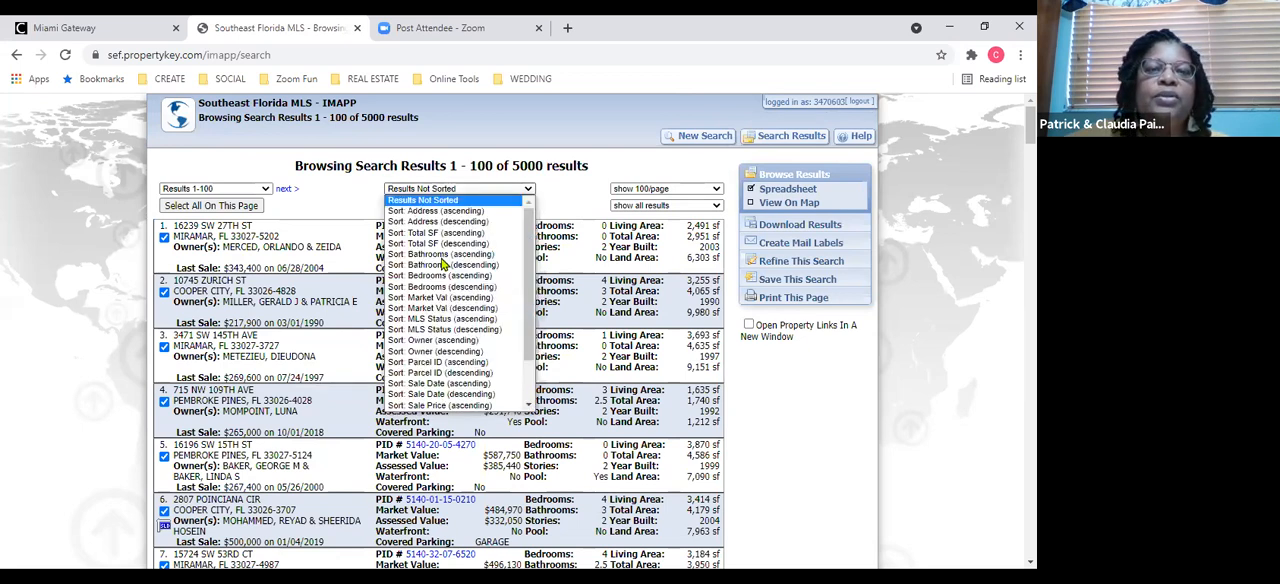
click(455, 319)
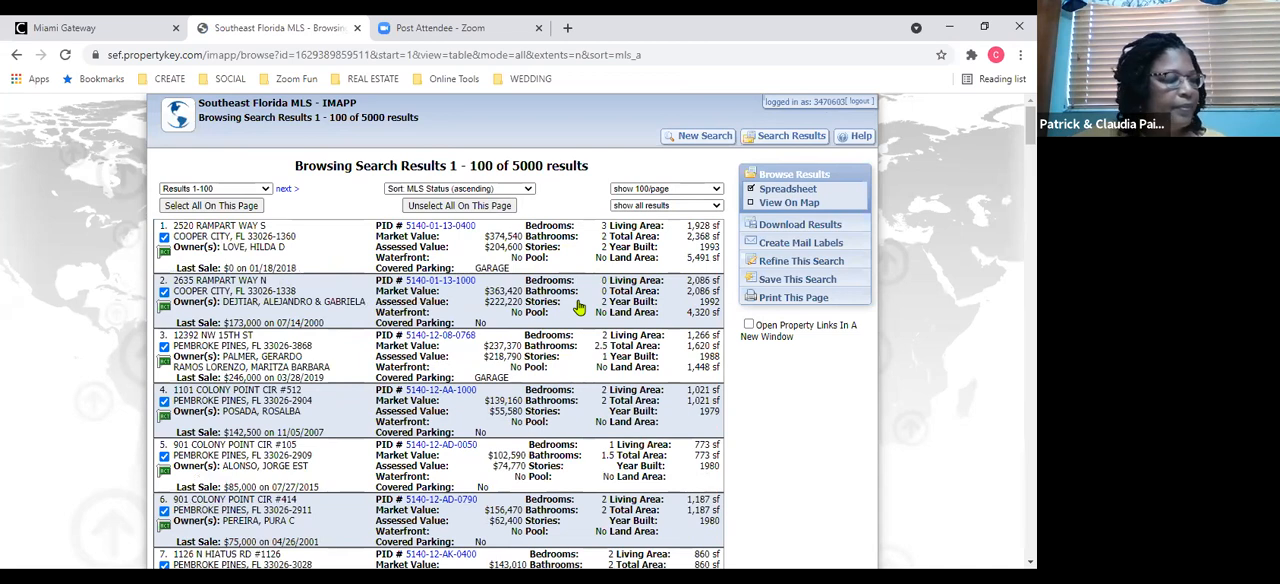
Exclude the first six properties from the selected results.
click(164, 237)
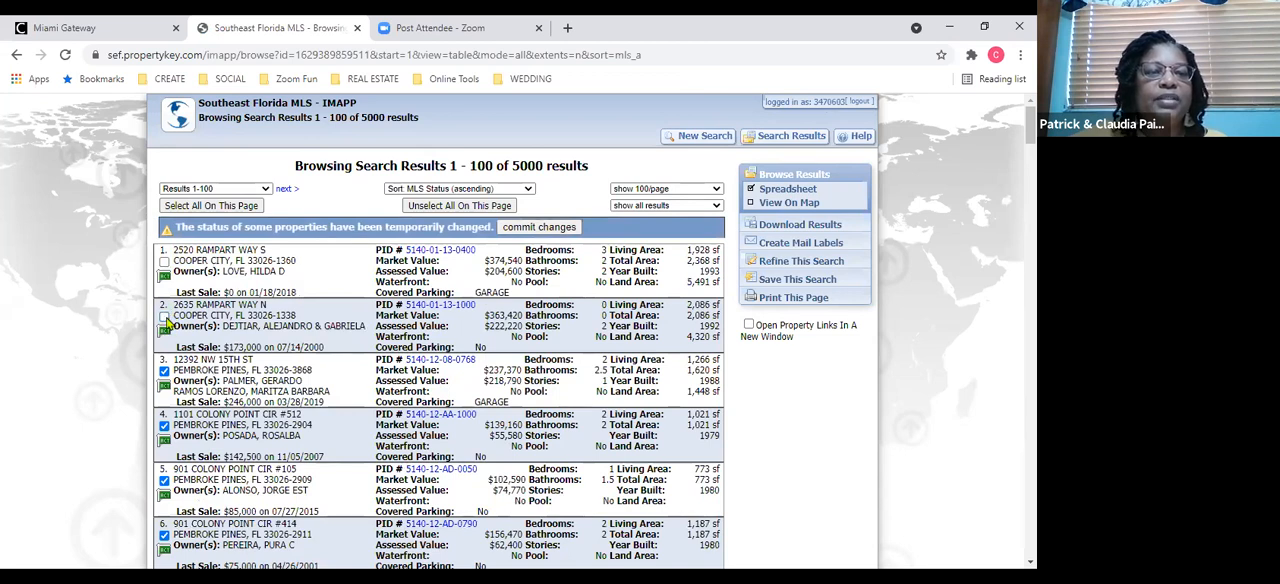
click(164, 372)
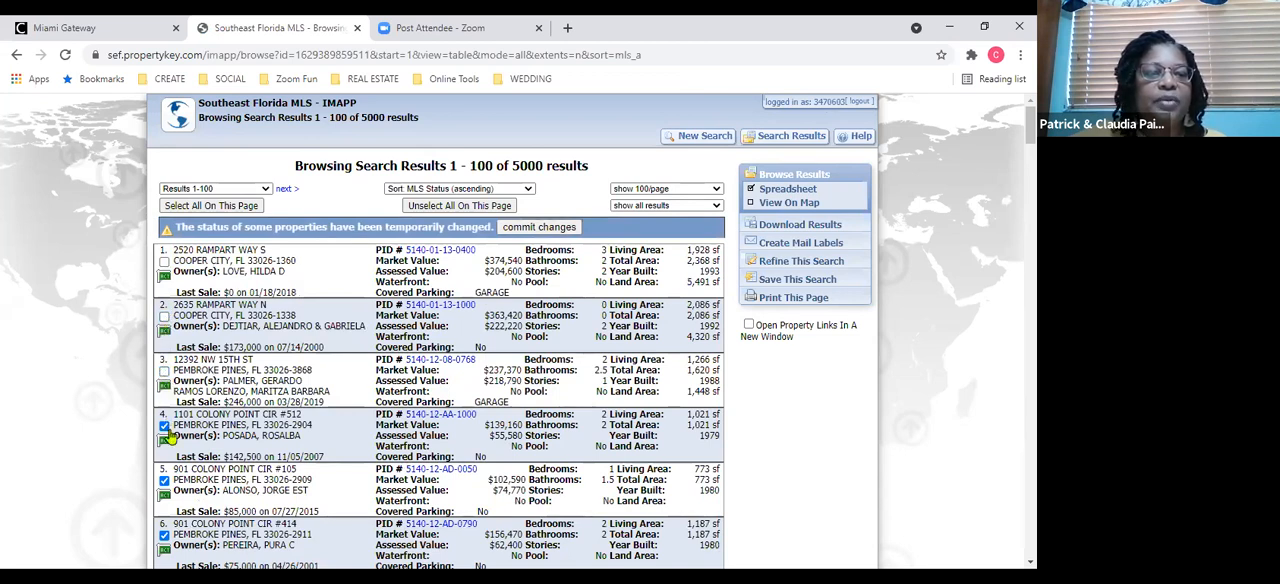
click(165, 426)
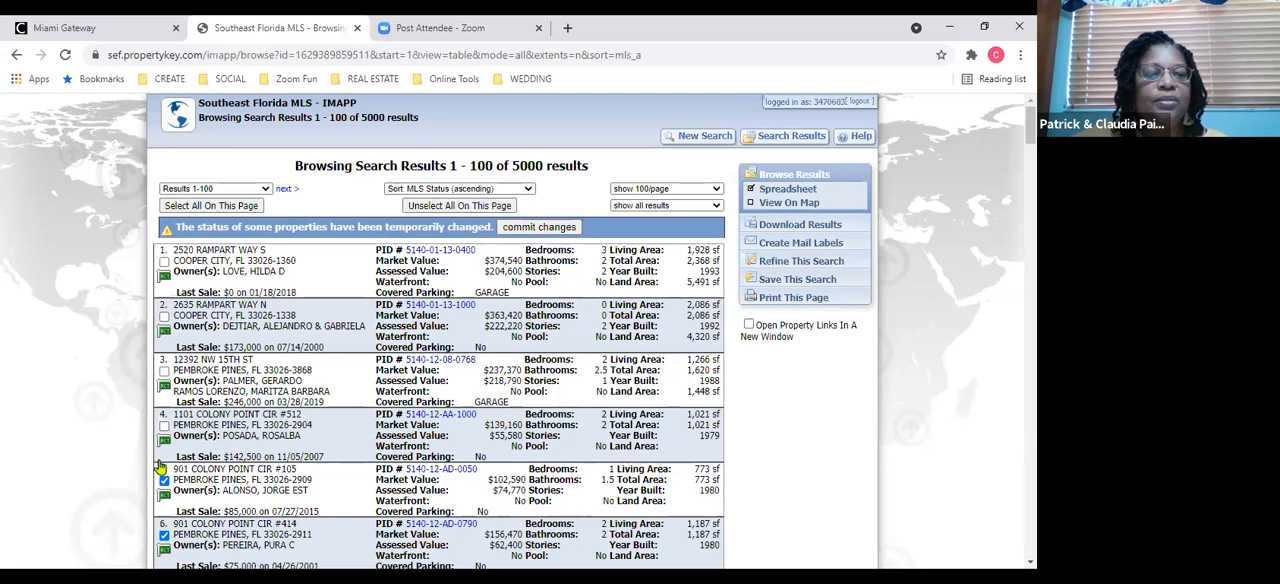
click(165, 536)
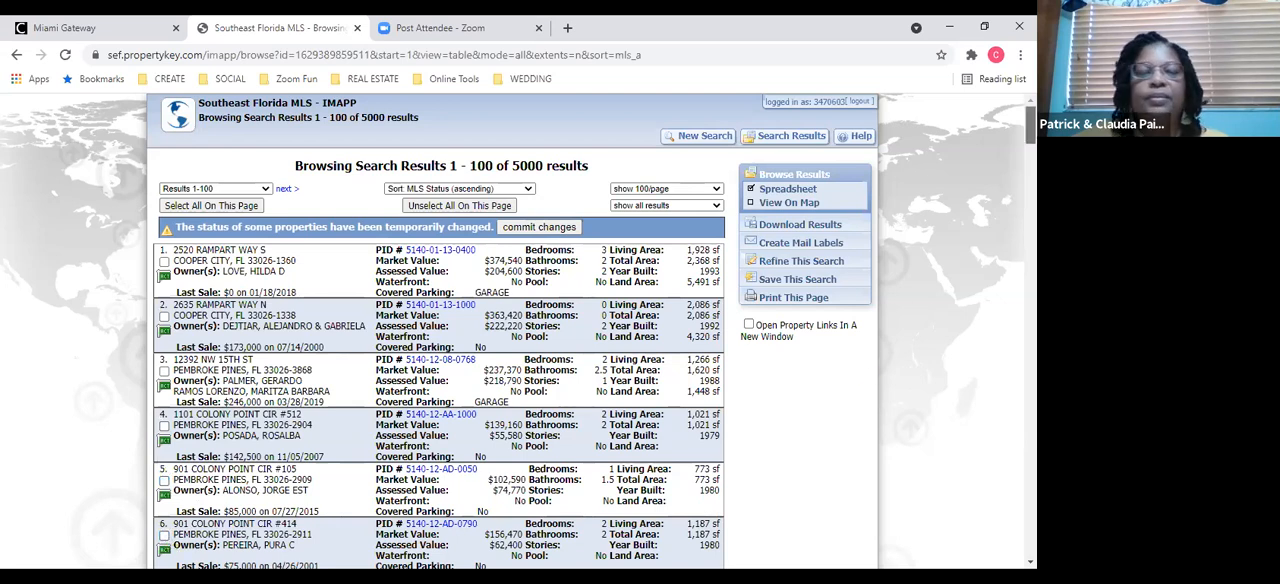
scroll(513, 331, down, 2)
drag(1030, 133, 1030, 112)
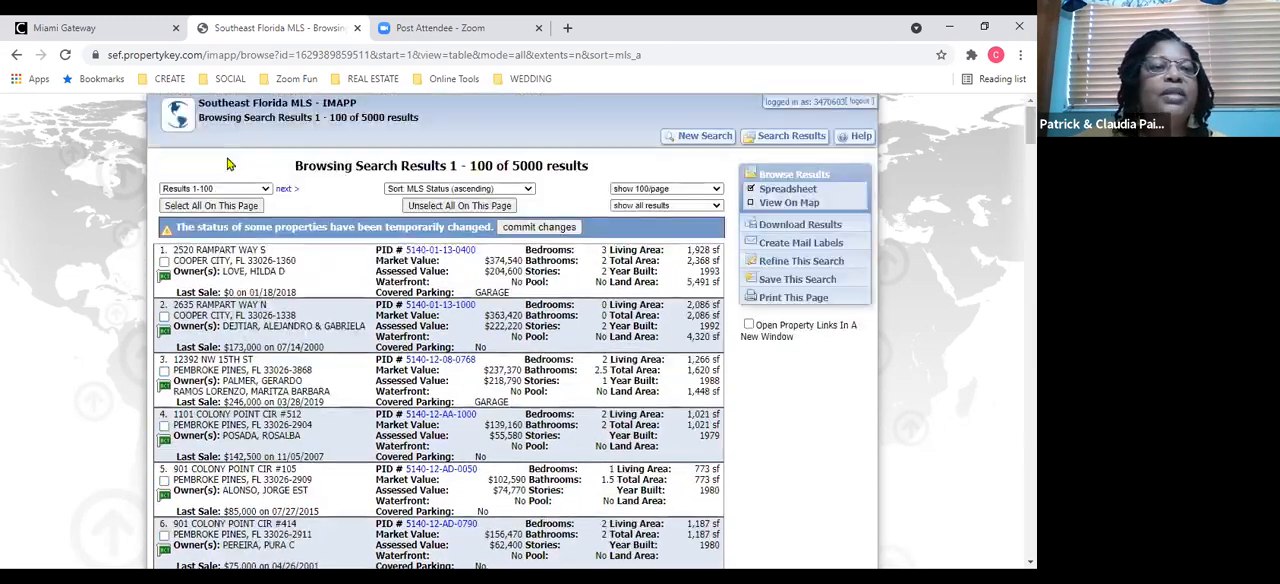
Reselect all properties on the page and look through the MLS status flags down to result 100.
click(203, 207)
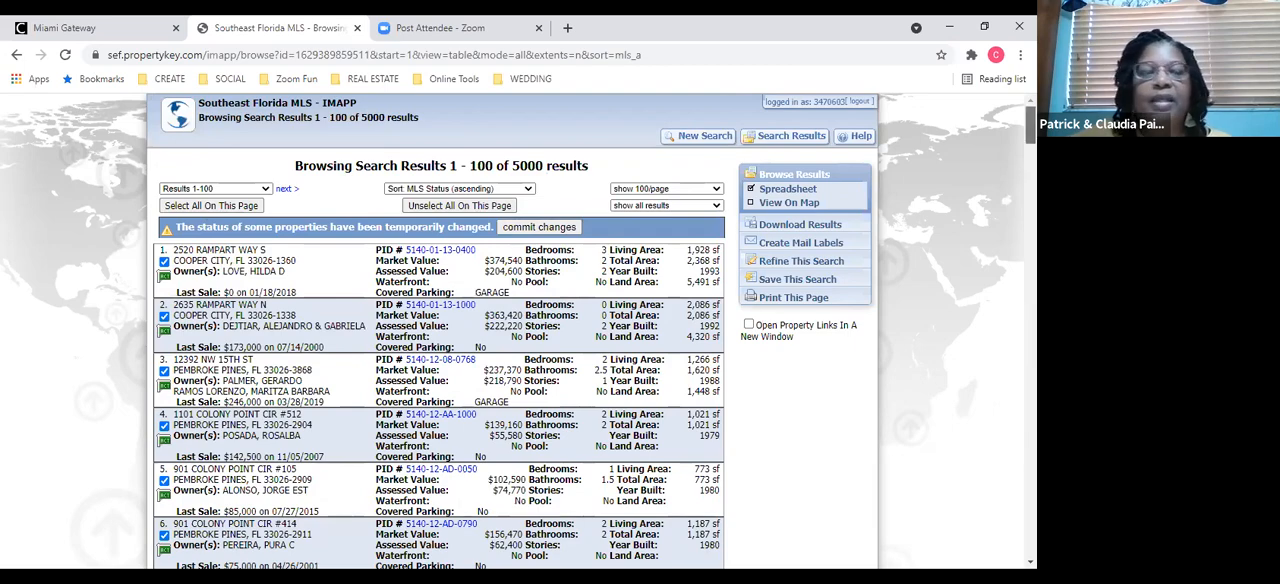
scroll(440, 330, down, 20)
scroll(440, 330, down, 16)
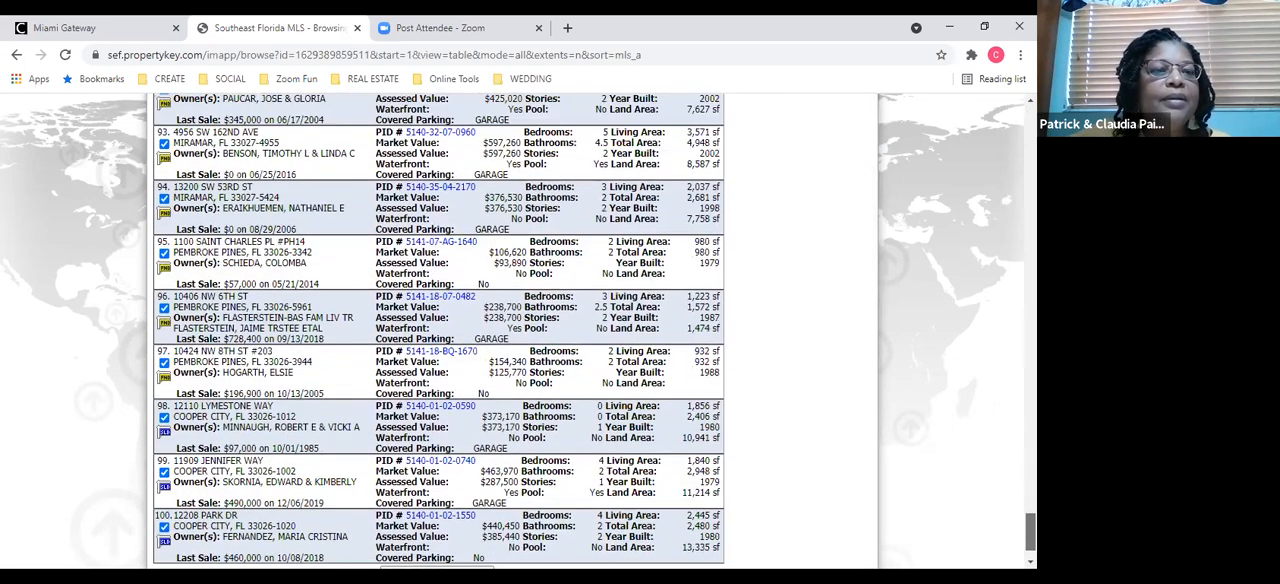
scroll(440, 330, up, 20)
scroll(357, 212, up, 20)
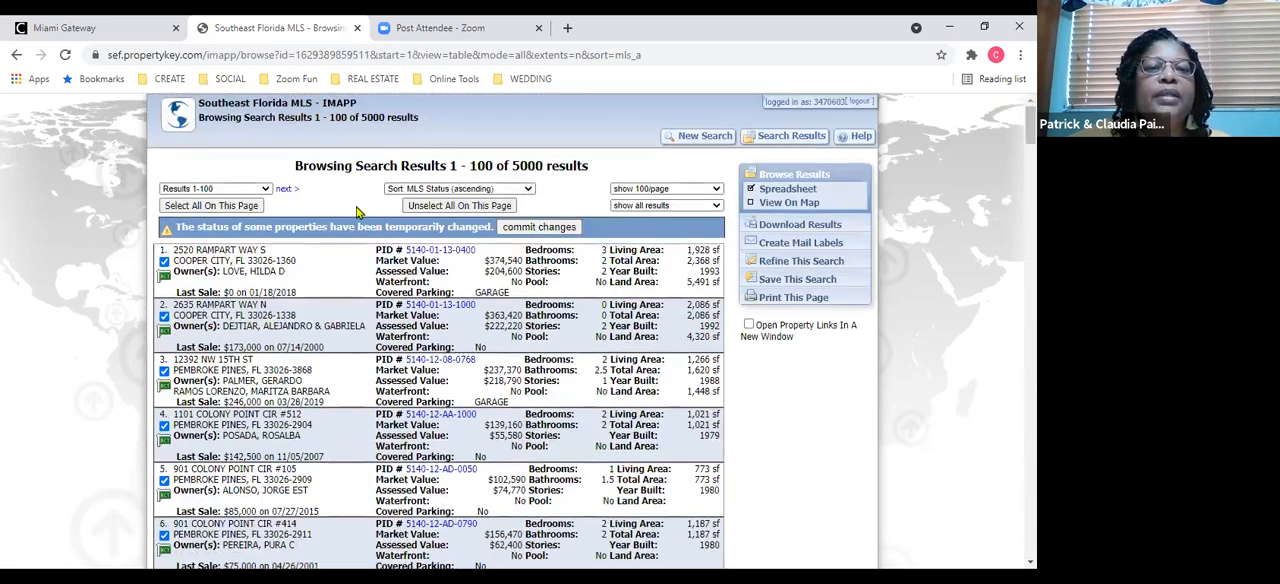
Unselect all properties on the page except results 98 to 100 and commit the changes.
click(459, 205)
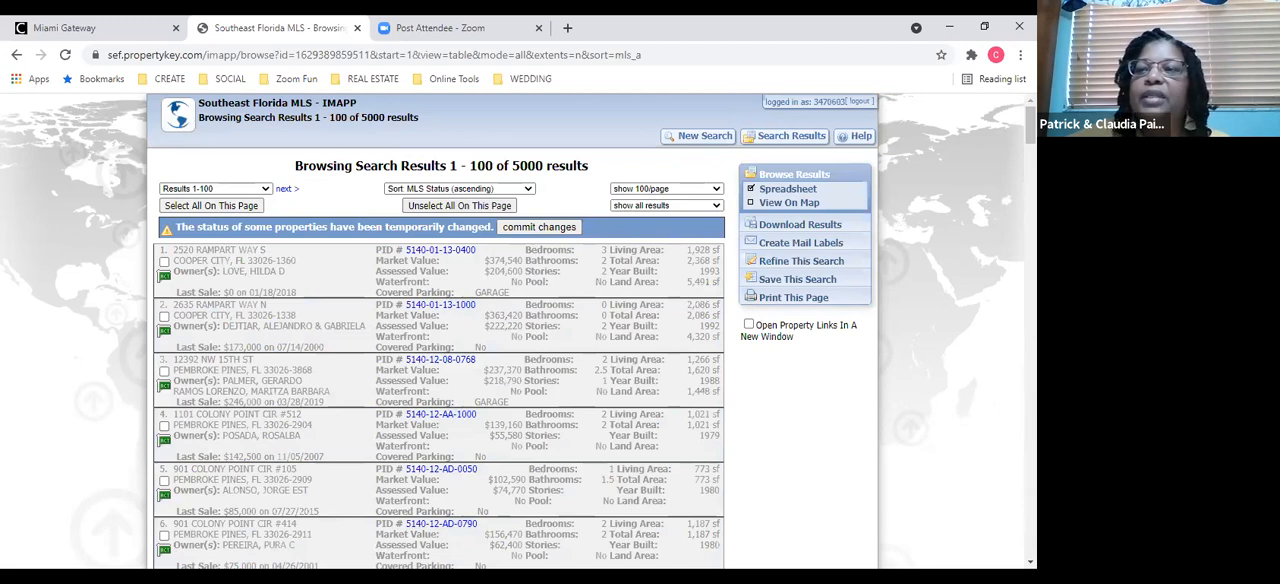
drag(1031, 126, 1031, 540)
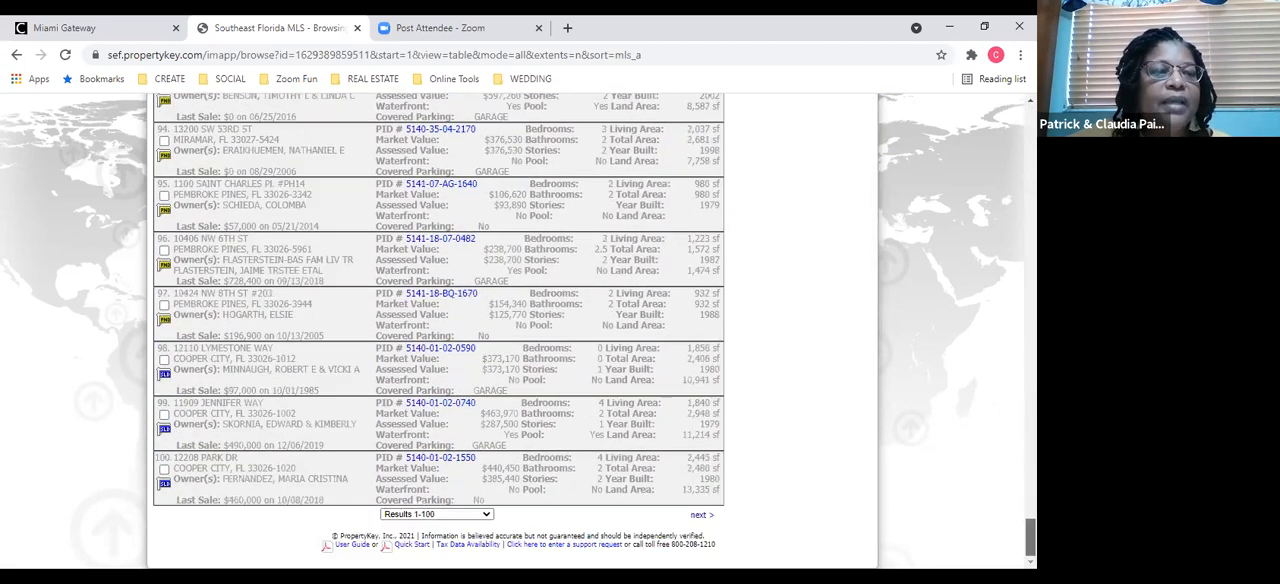
click(164, 359)
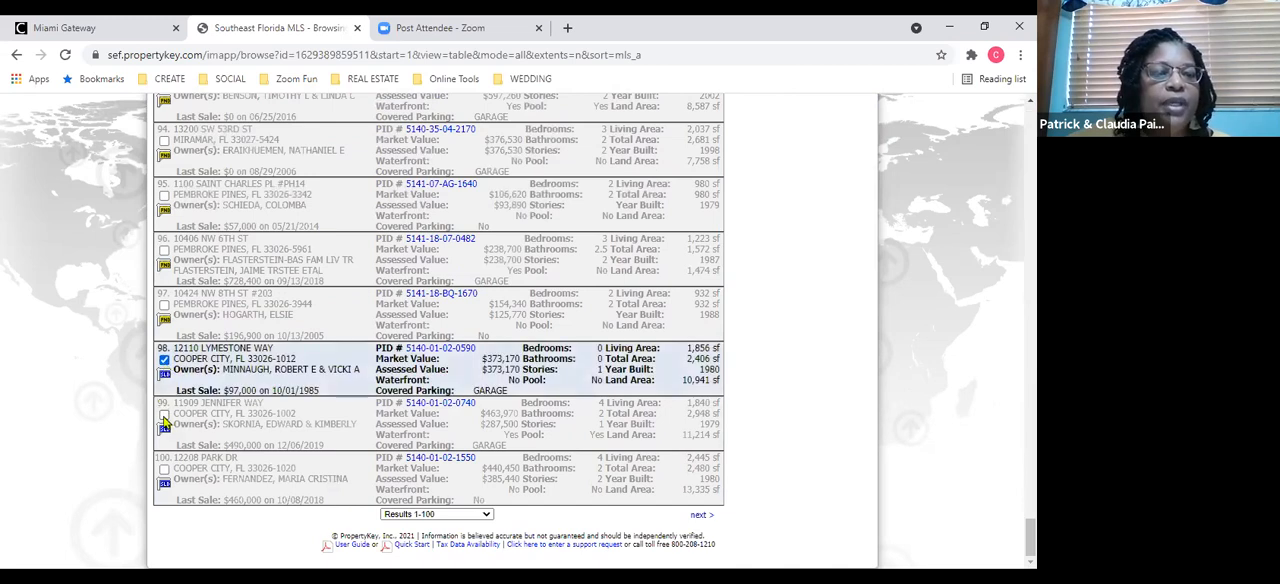
click(164, 415)
click(164, 469)
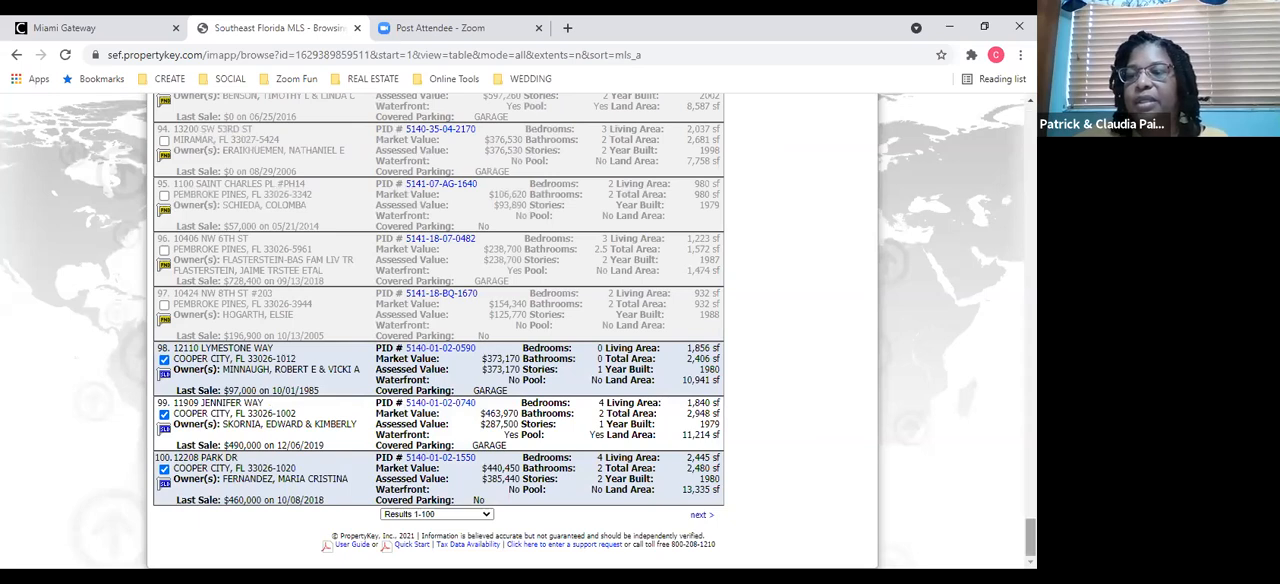
drag(1031, 537, 1031, 122)
click(550, 231)
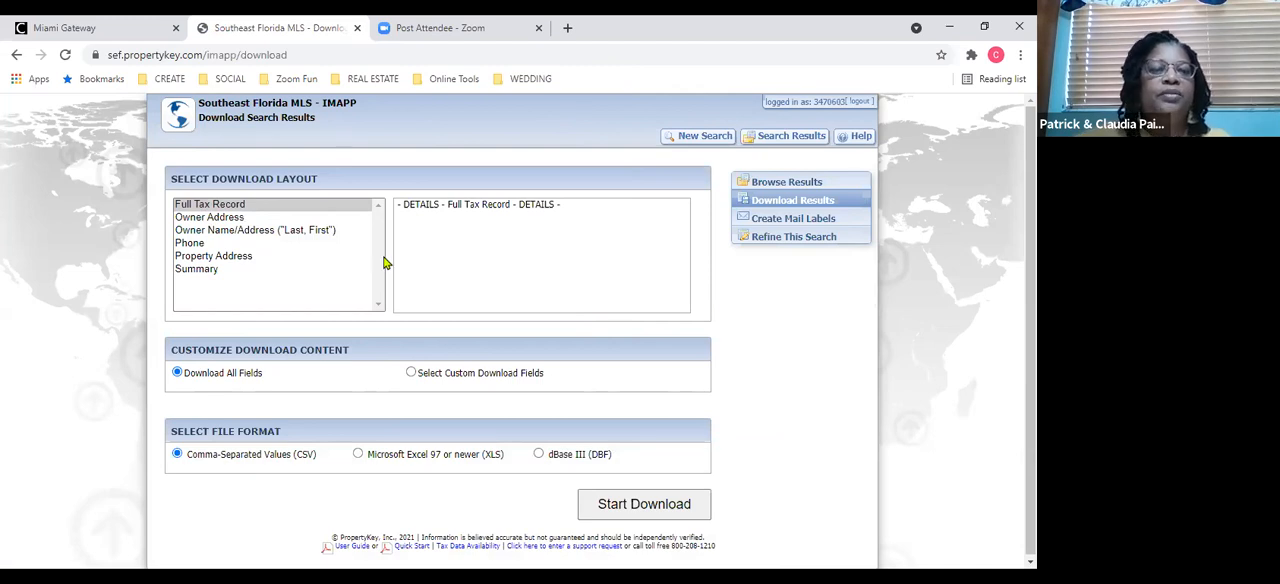
Download the selected results with the Owner Address layout and all fields as a Microsoft Excel 97 or newer (XLS) file, and open the downloaded file.
click(238, 220)
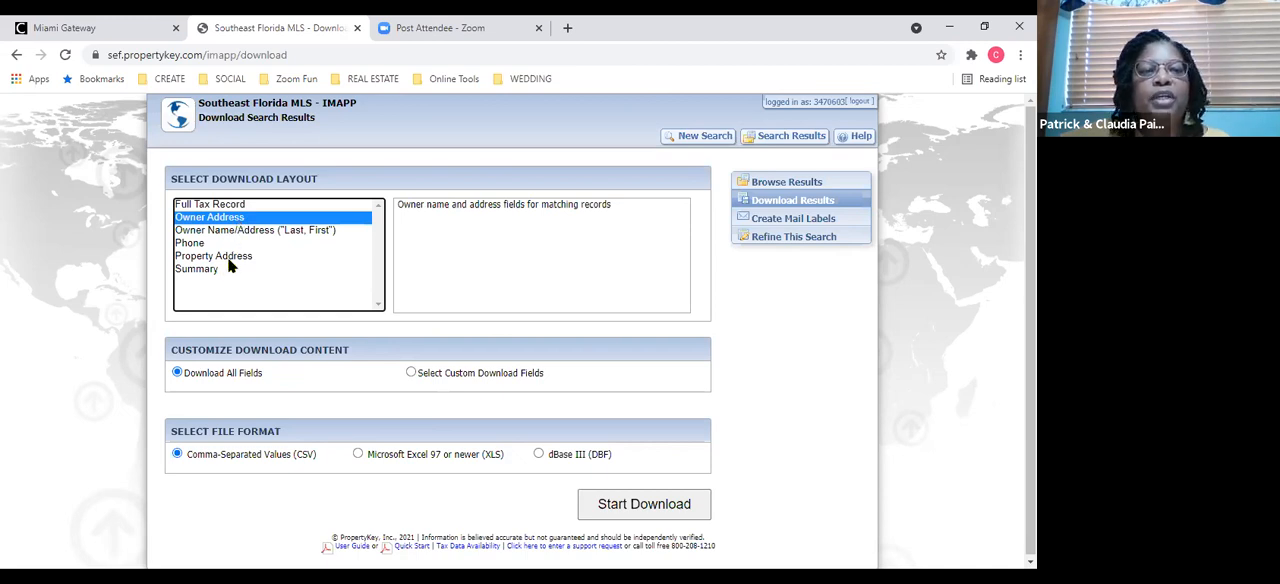
click(227, 257)
click(206, 220)
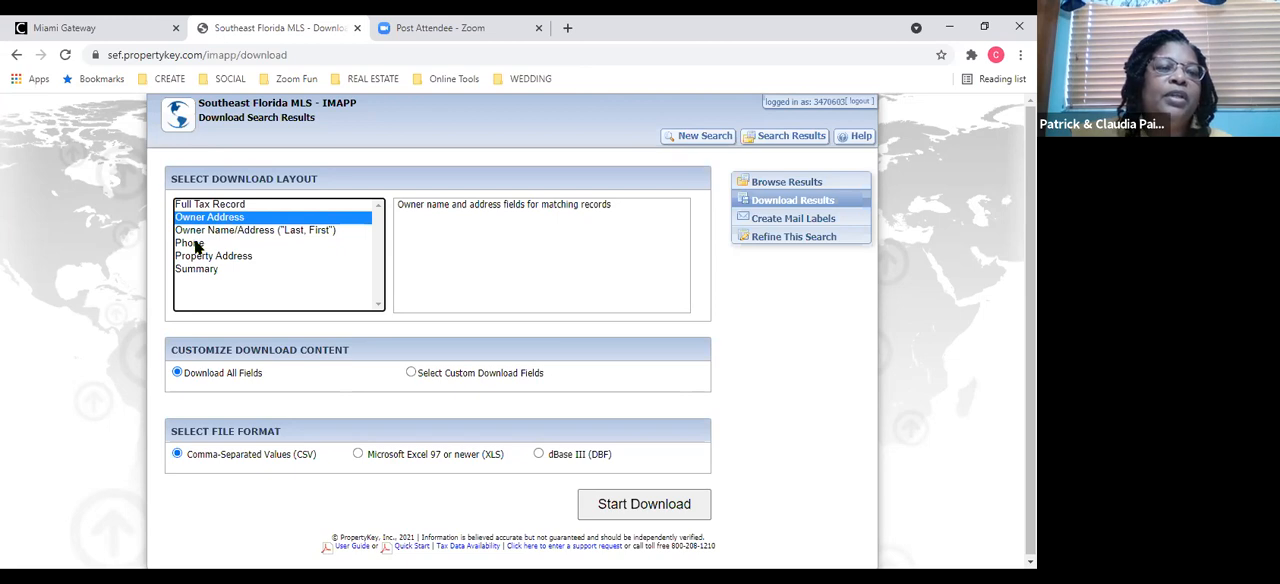
click(197, 246)
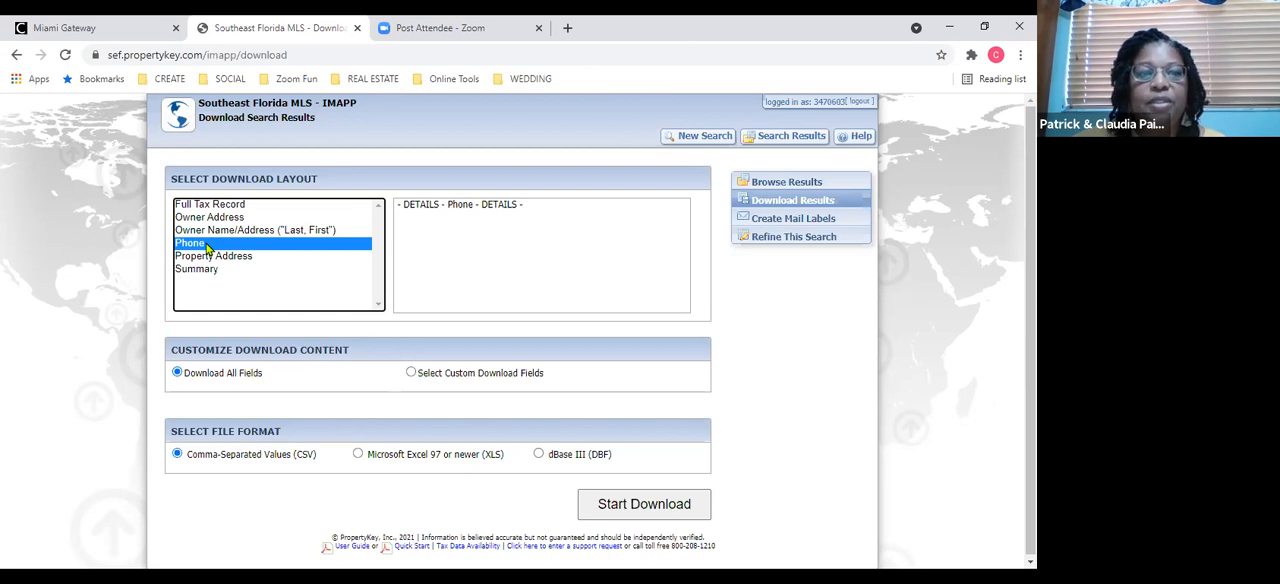
click(210, 220)
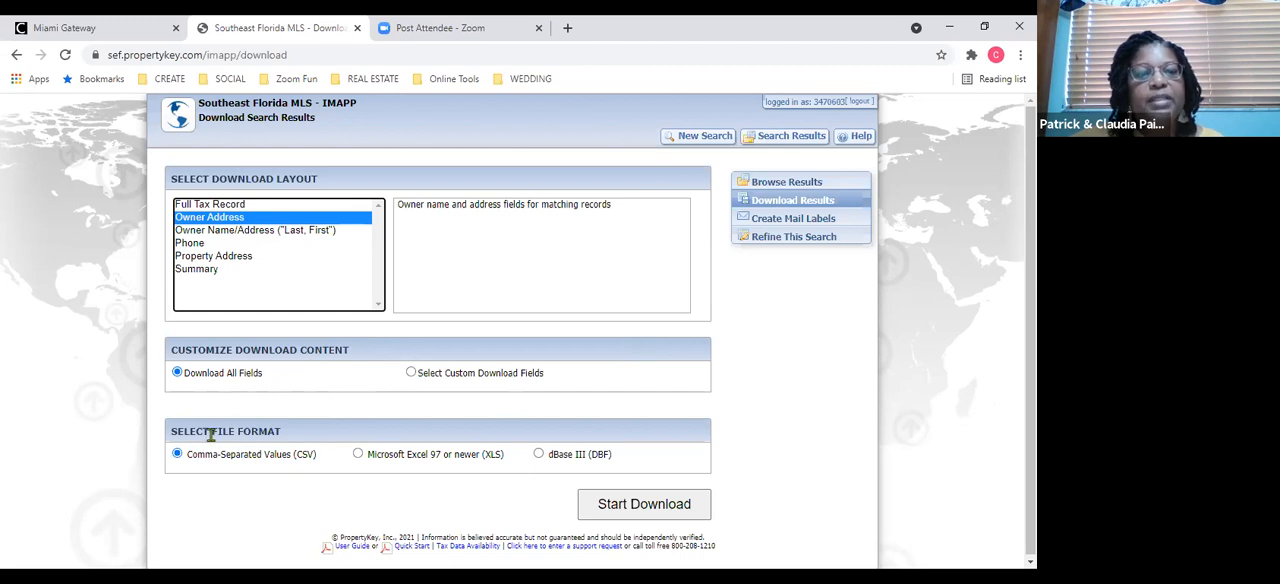
click(358, 455)
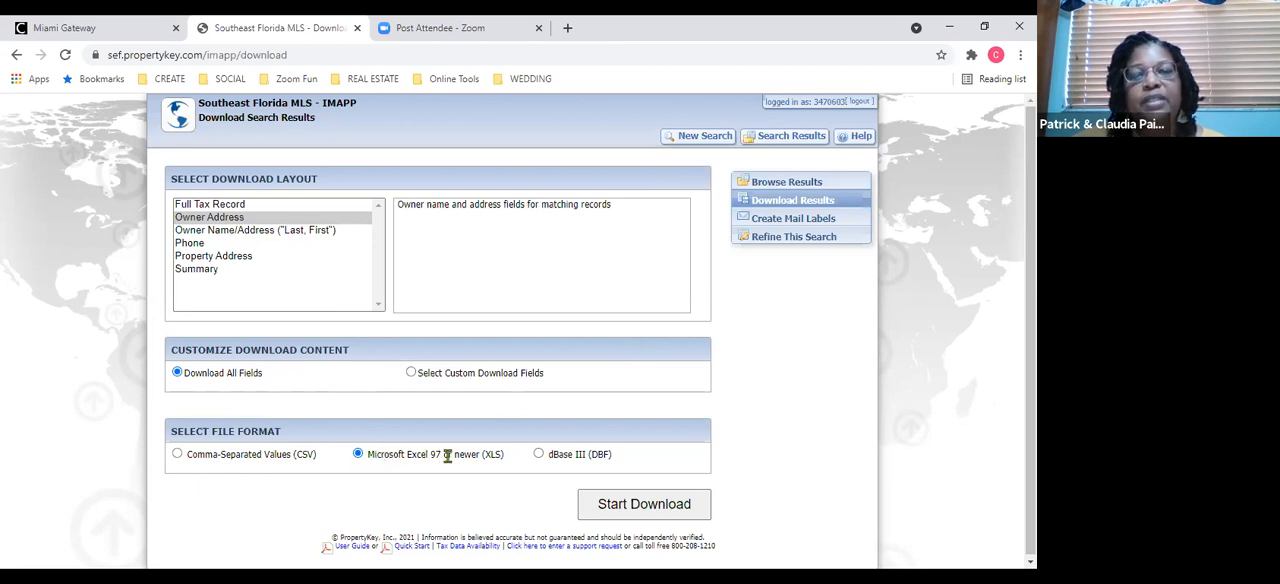
click(624, 510)
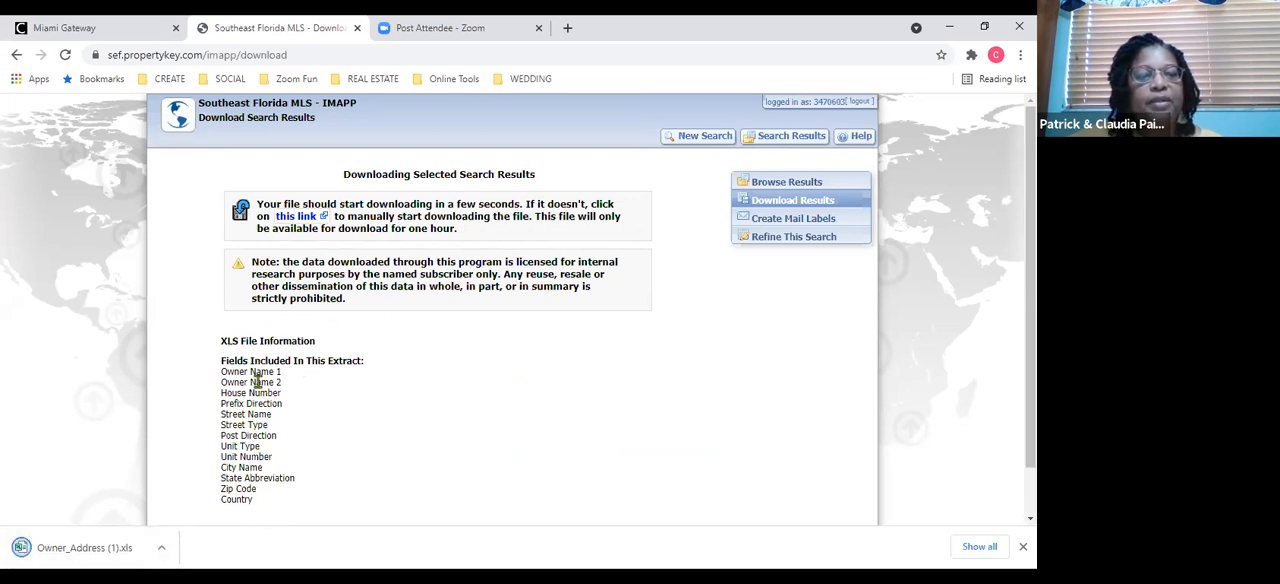
click(95, 552)
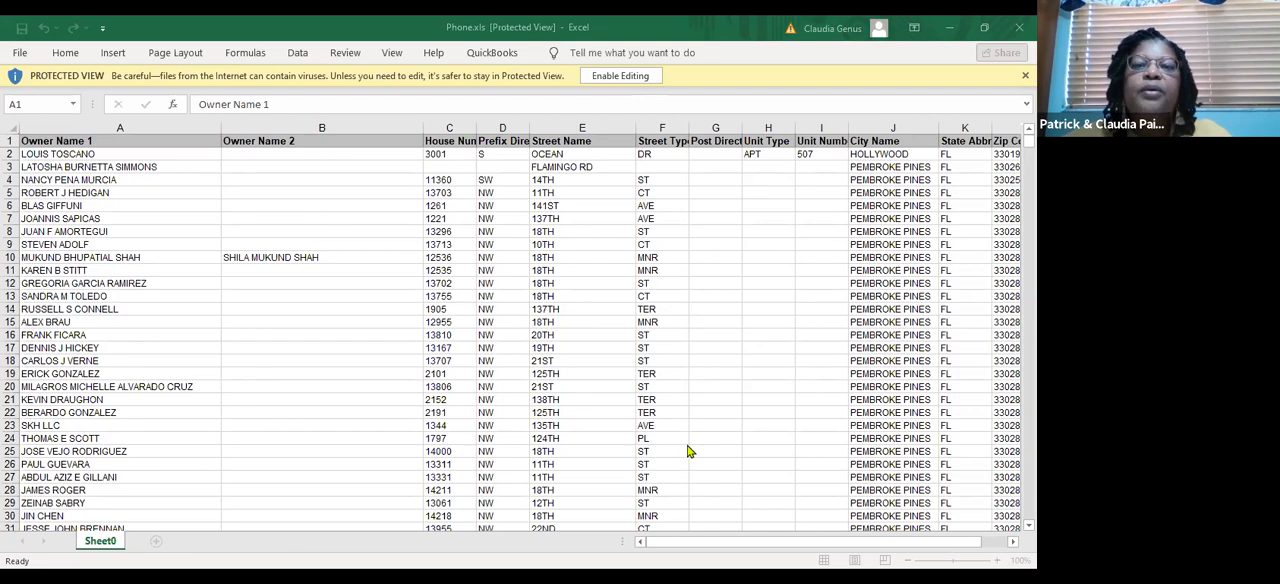
key(alt+Tab)
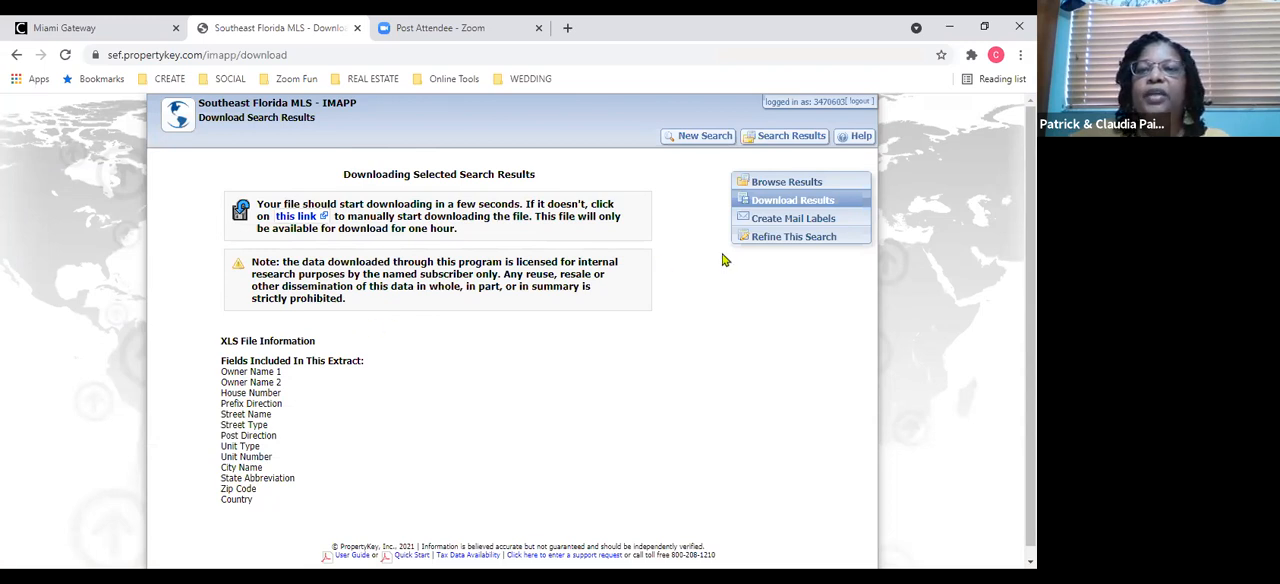
Open mail label creation and look through the choices for replacing the first line (name) of the labels.
click(788, 220)
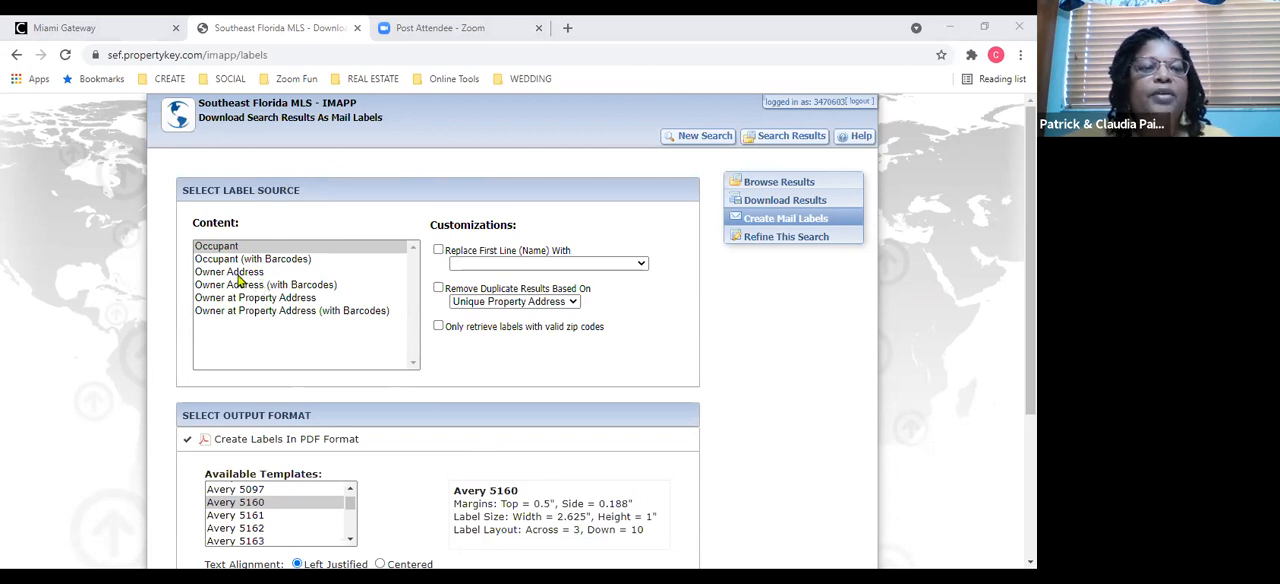
click(438, 251)
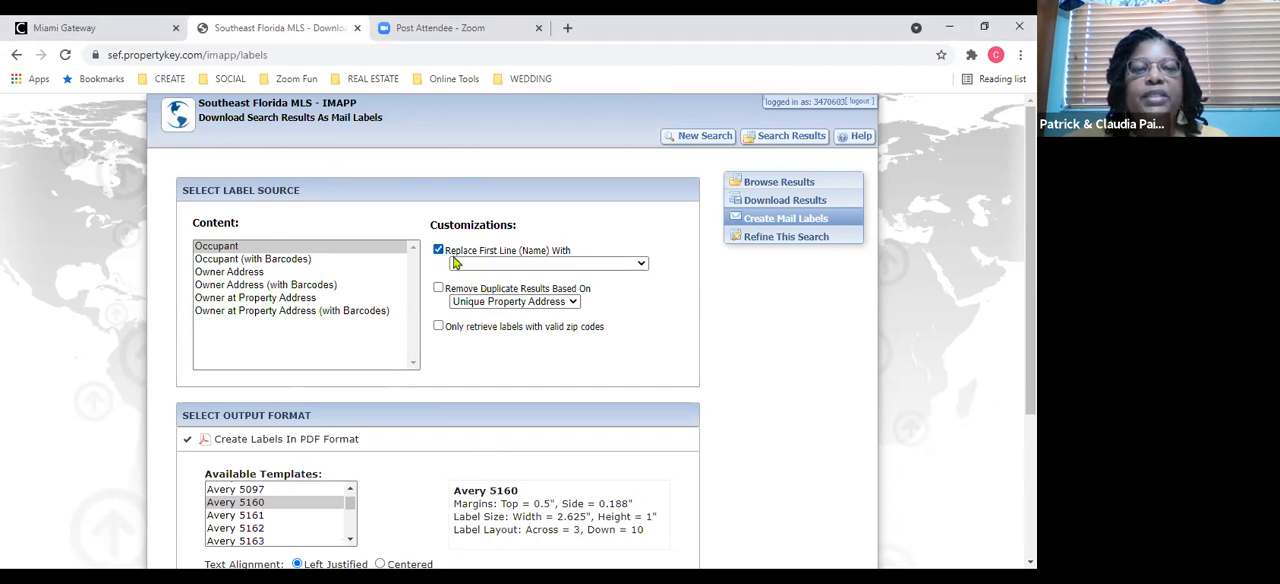
click(641, 268)
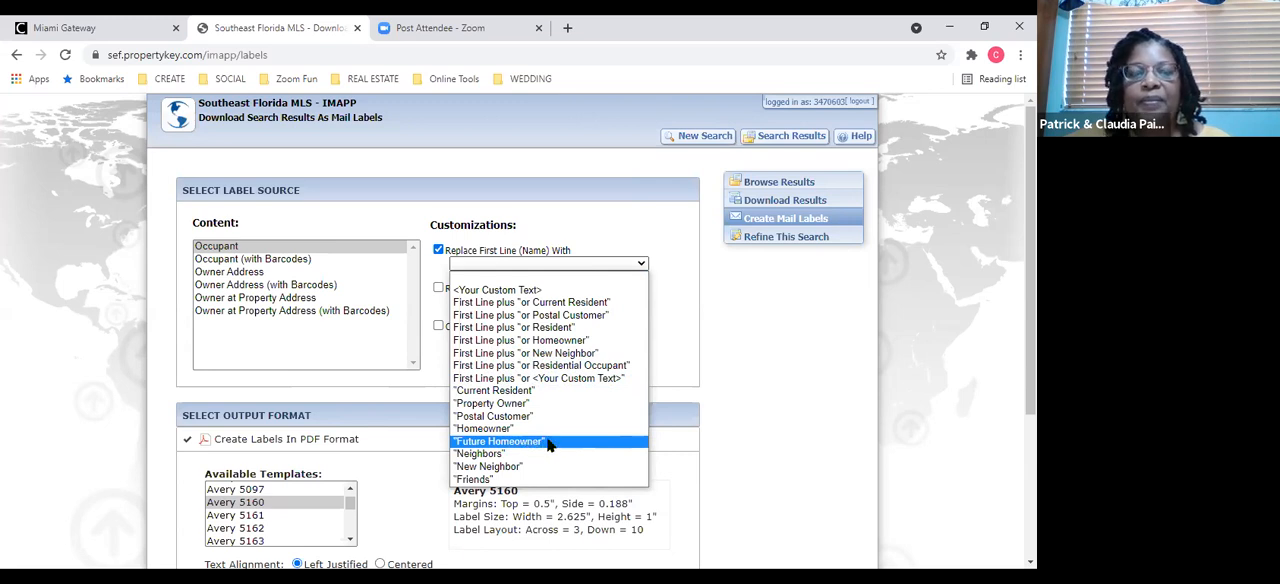
click(668, 336)
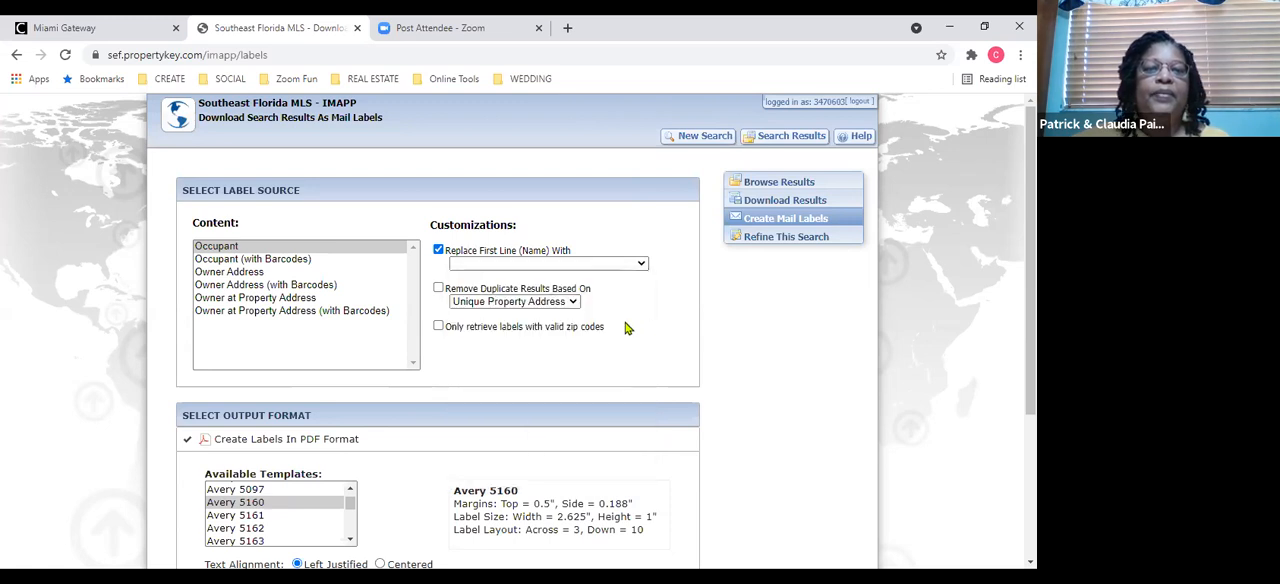
Generate Owner Address mail labels in PDF format with the Avery 5160 template and without replacing the first line.
click(257, 273)
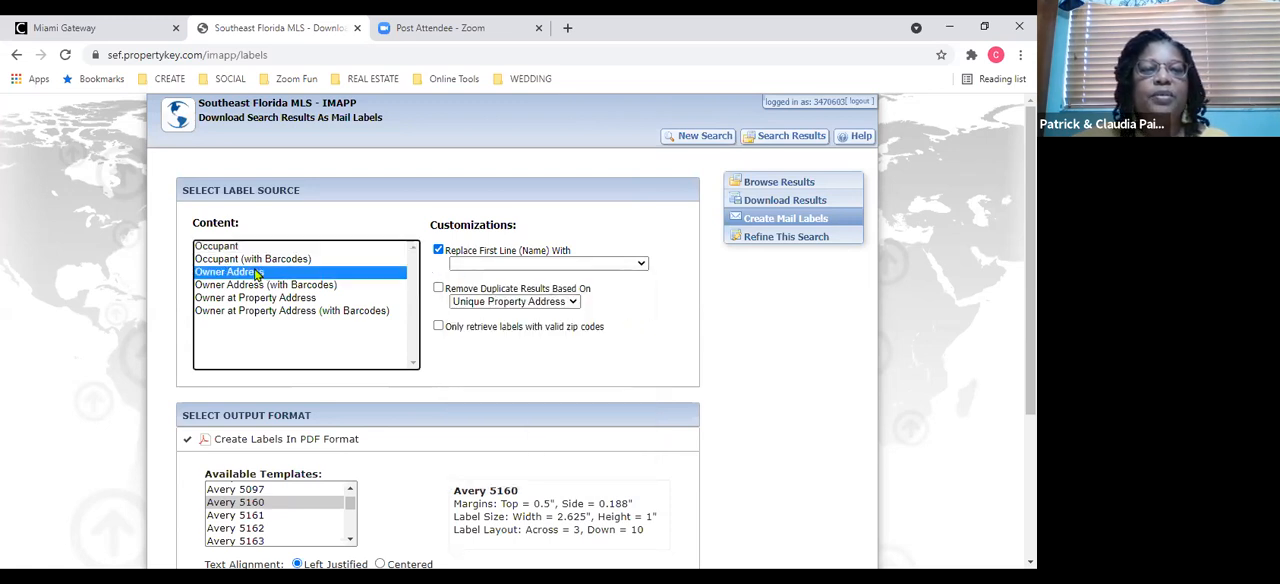
click(437, 252)
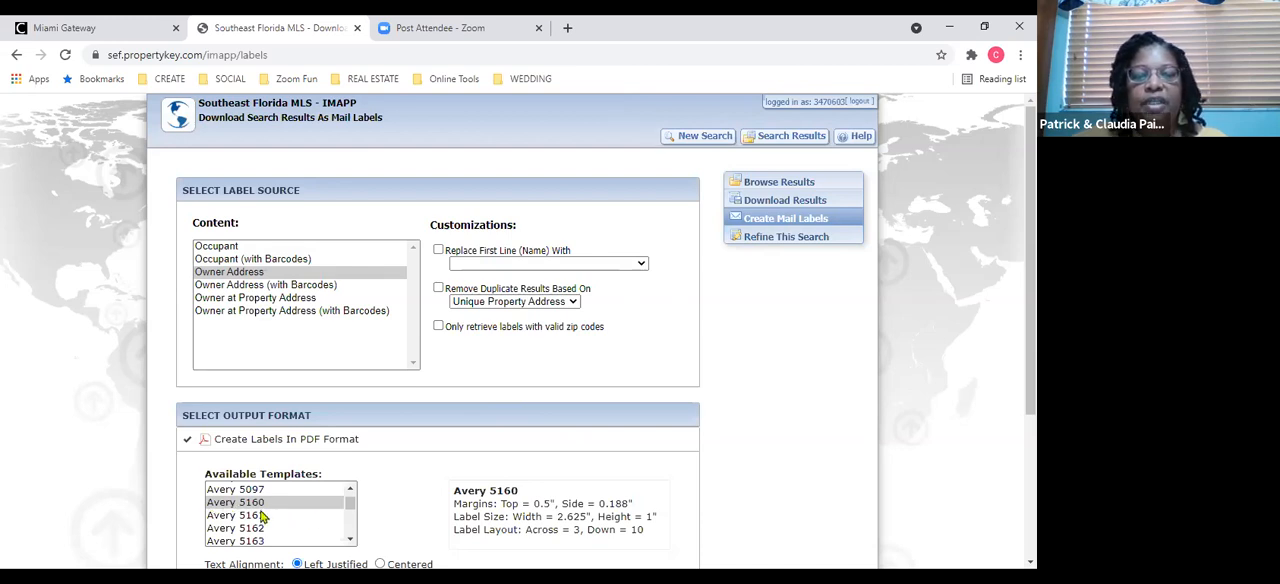
drag(1030, 364, 1030, 489)
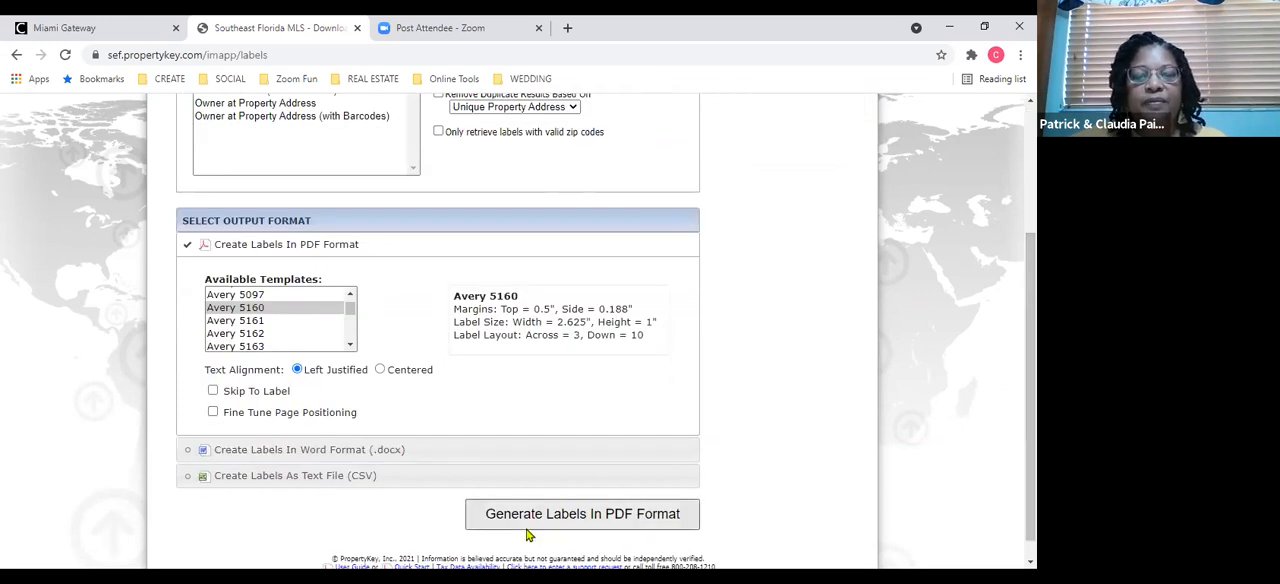
click(558, 516)
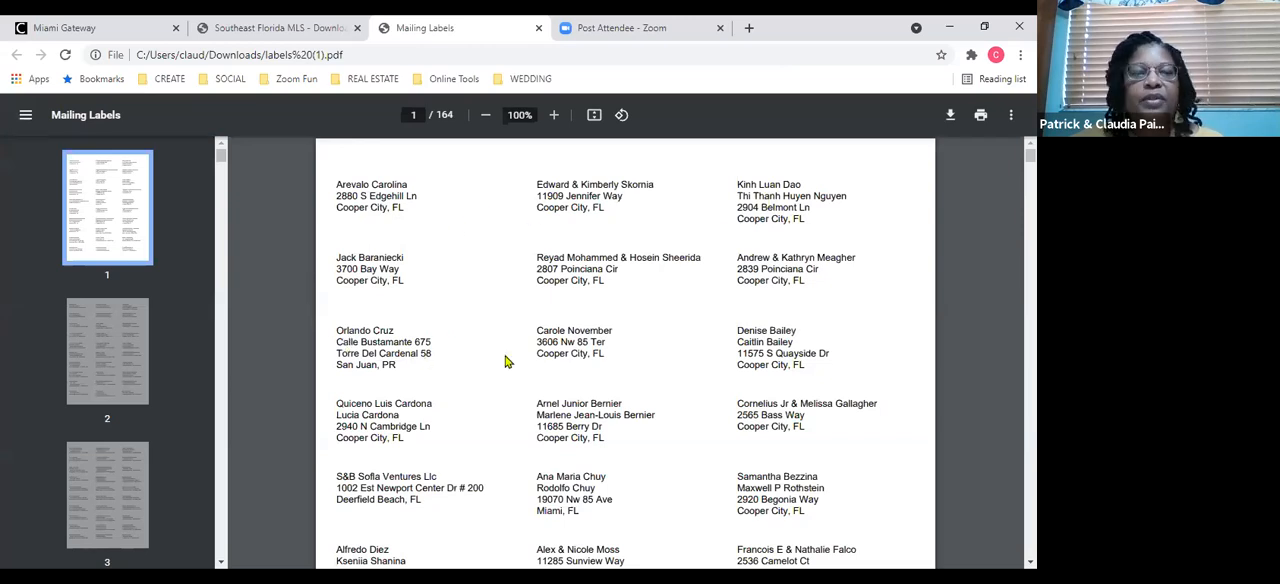
Examine the first page of the mailing labels PDF for owners whose mailing addresses are outside Cooper City.
drag(356, 330, 438, 356)
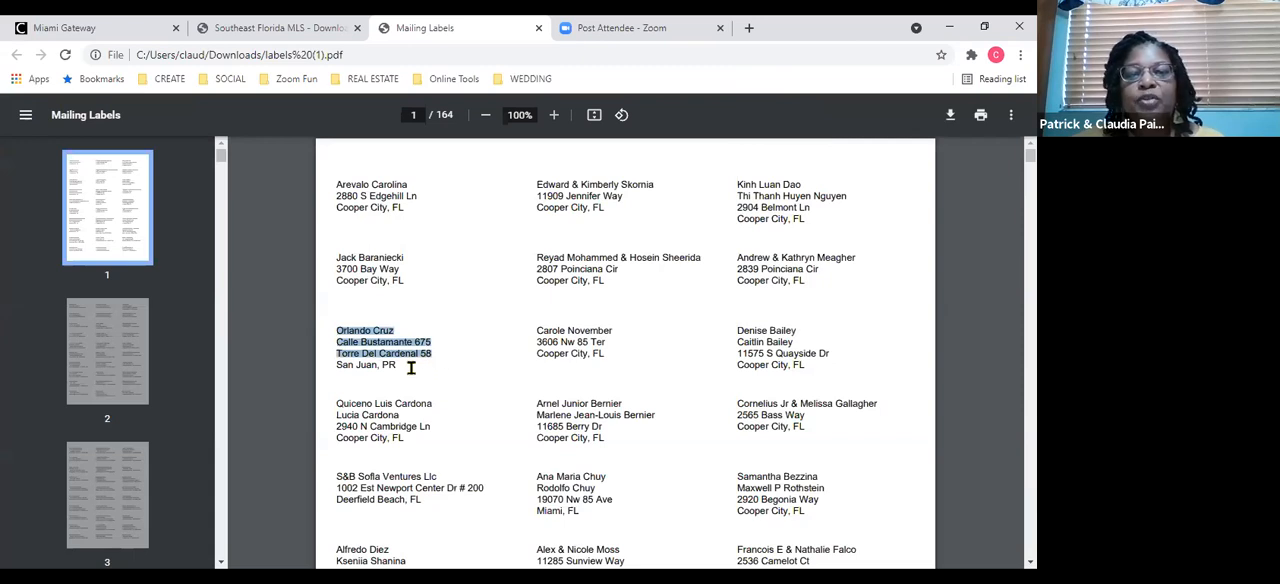
click(400, 368)
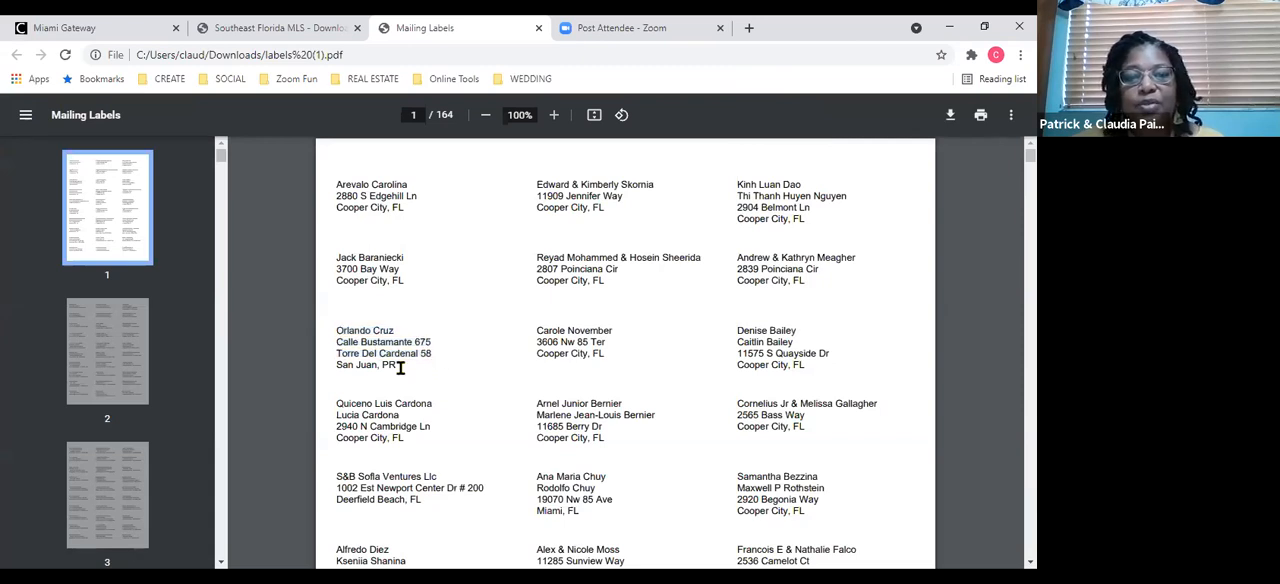
drag(400, 368, 334, 330)
click(408, 379)
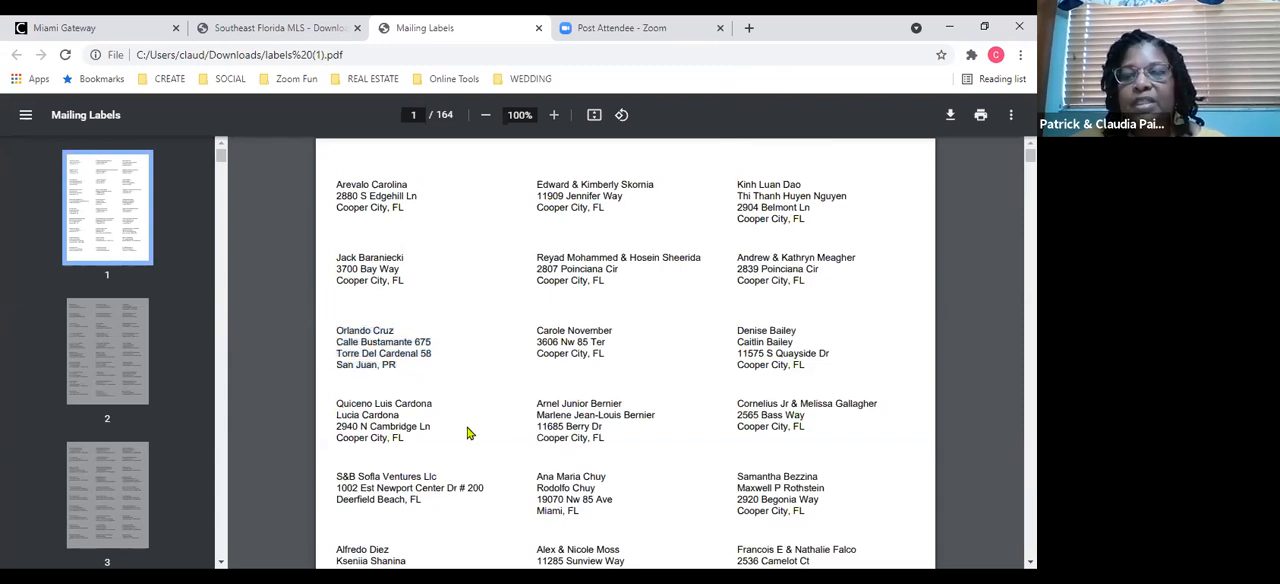
drag(600, 503, 535, 470)
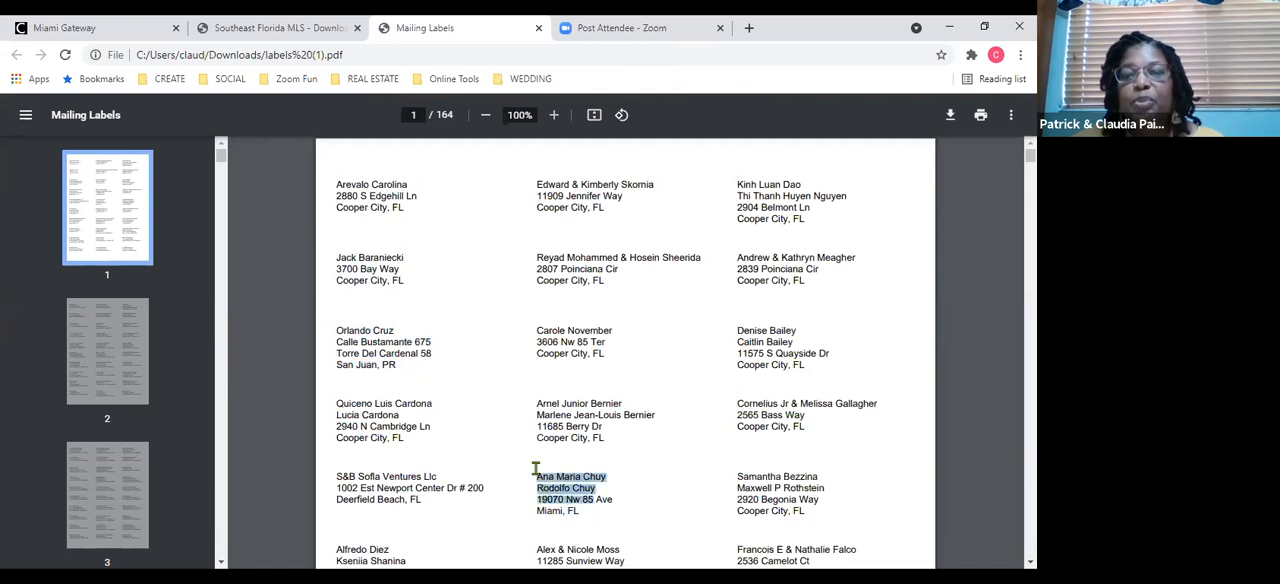
click(591, 511)
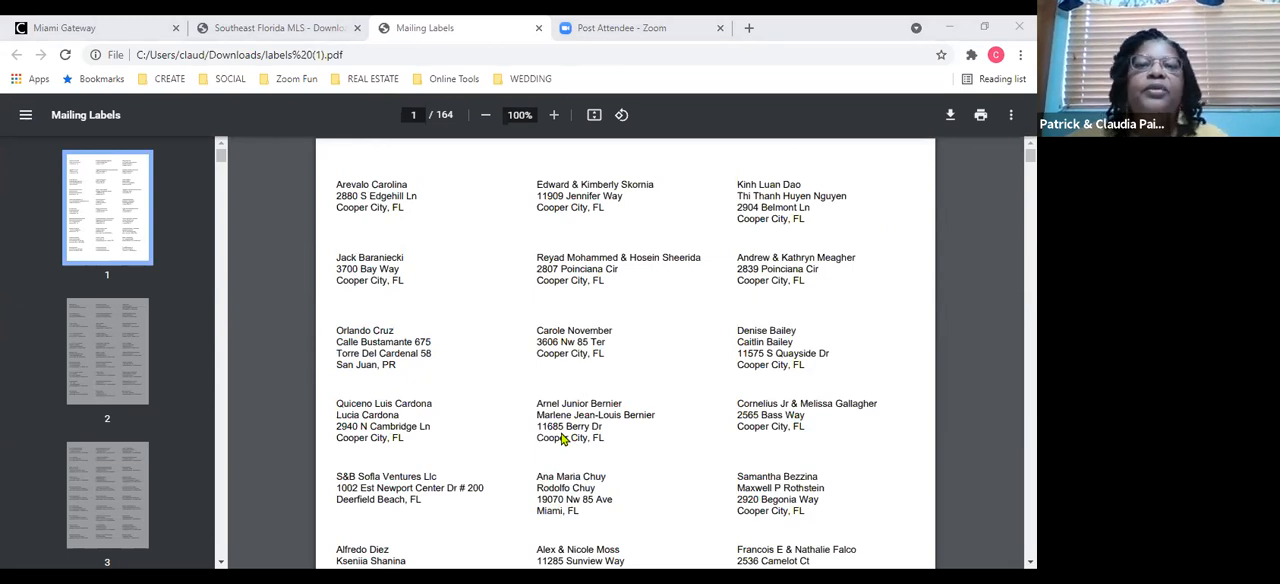
key(alt+Tab)
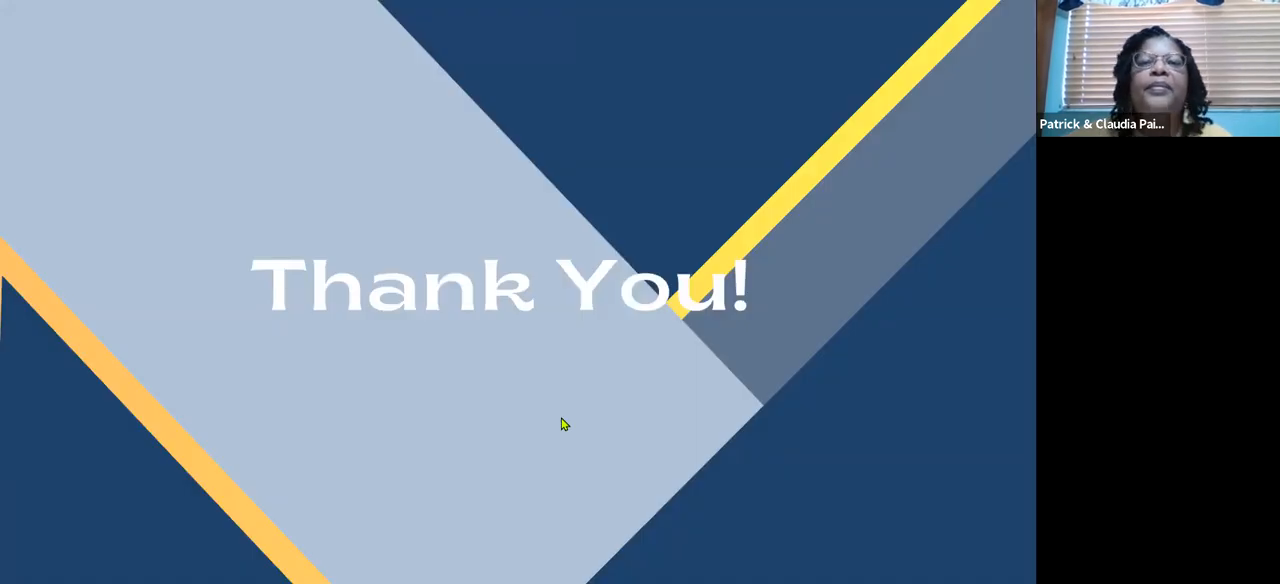
key(alt+Tab)
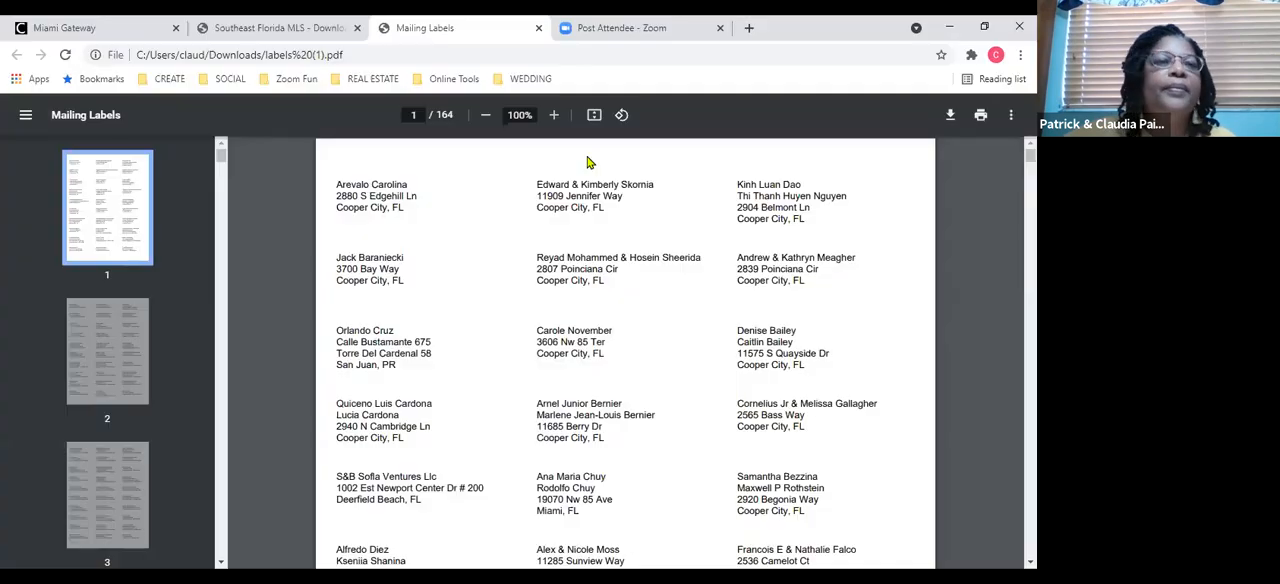
click(121, 28)
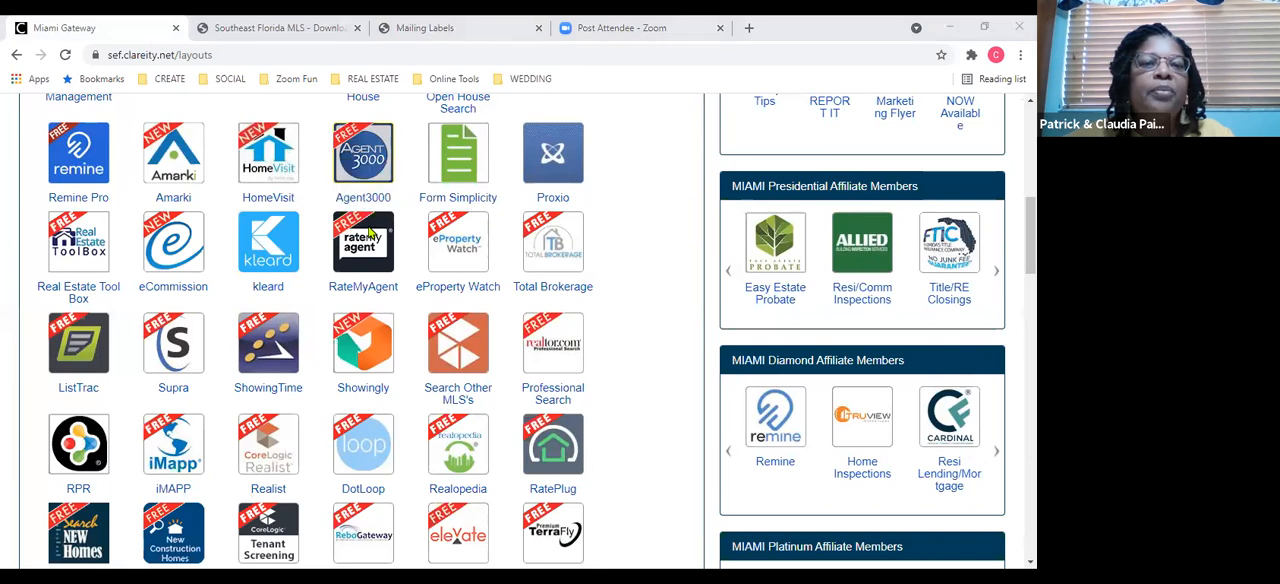
key(alt+Tab)
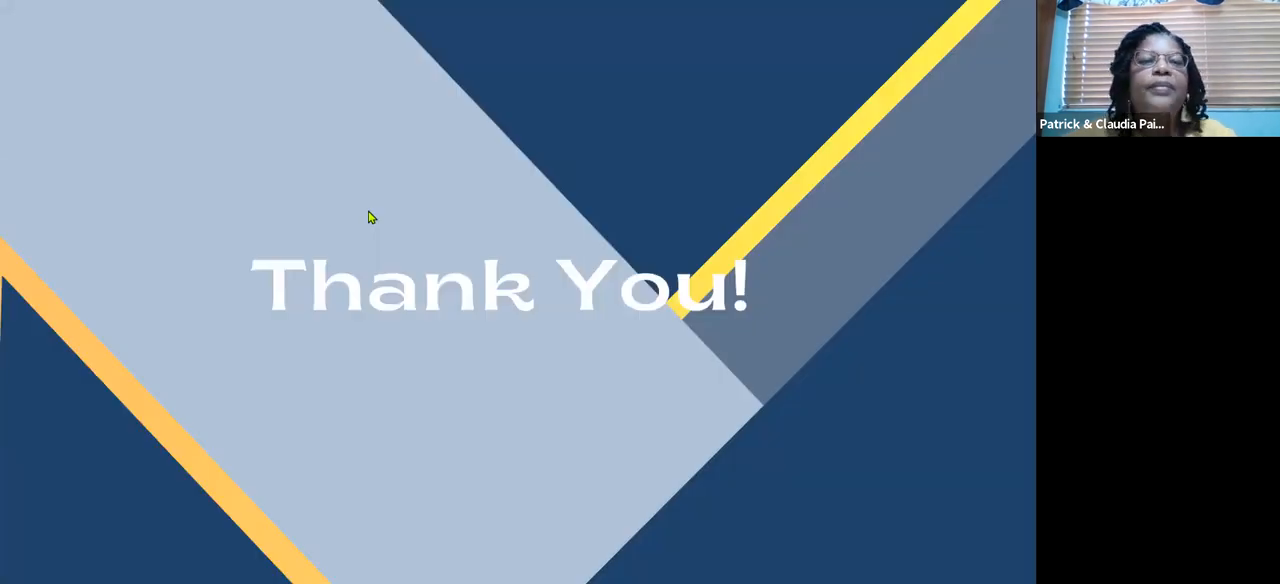
key(alt+Tab)
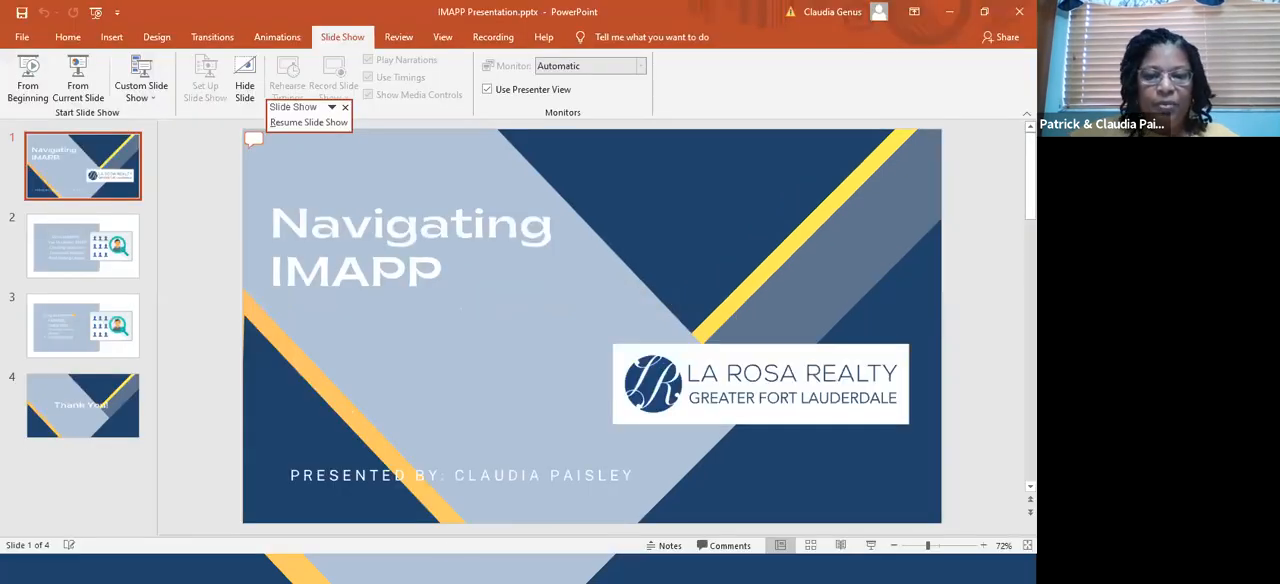
key(alt+Tab)
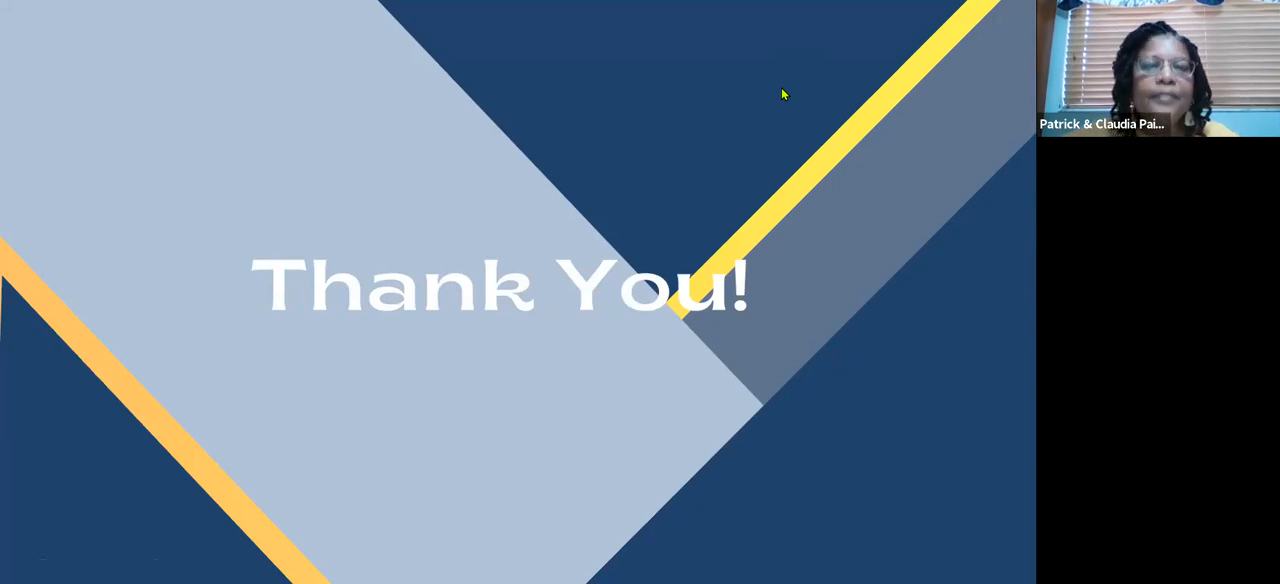
key(alt+Tab)
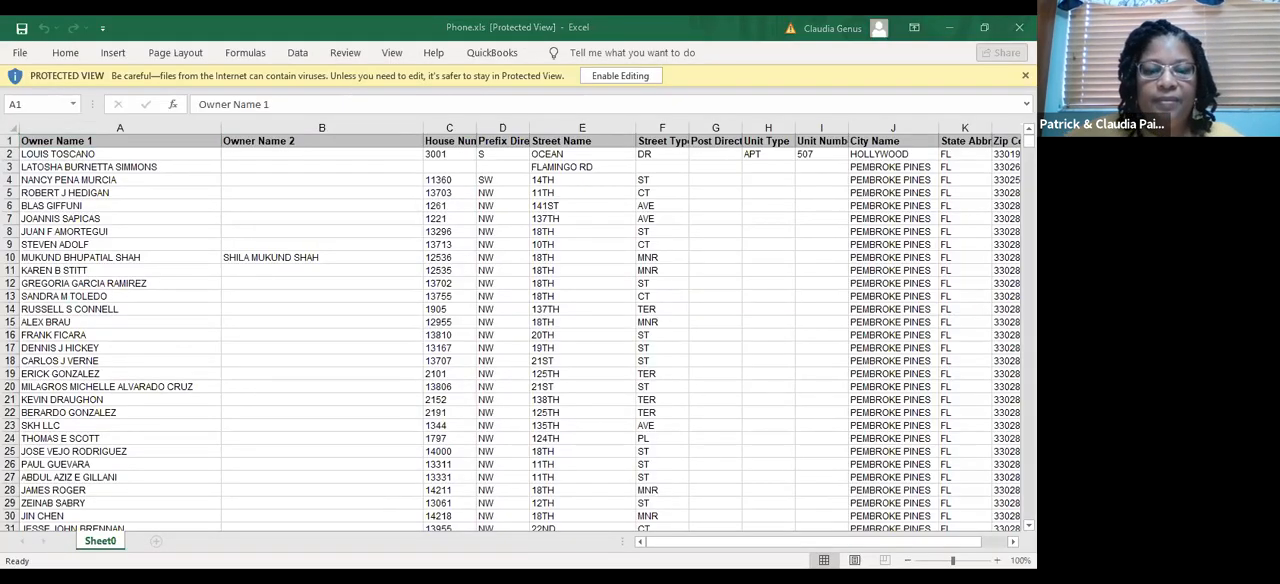
key(alt+Tab)
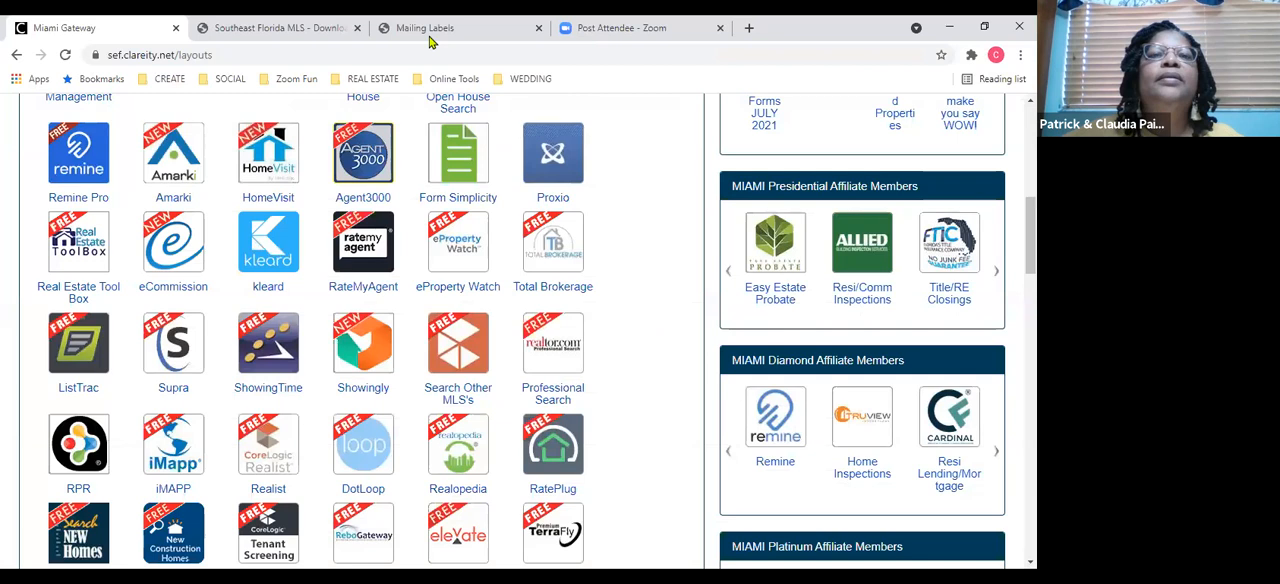
click(428, 30)
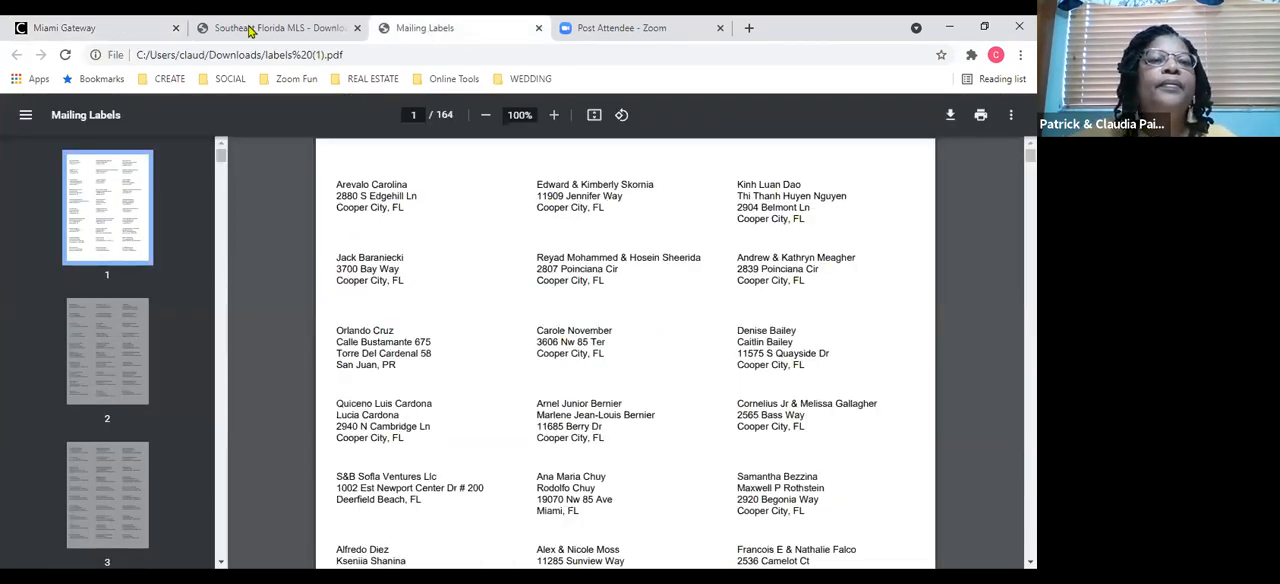
Return to the iMAPP mail labels page and dismiss the scripting error messages.
click(253, 30)
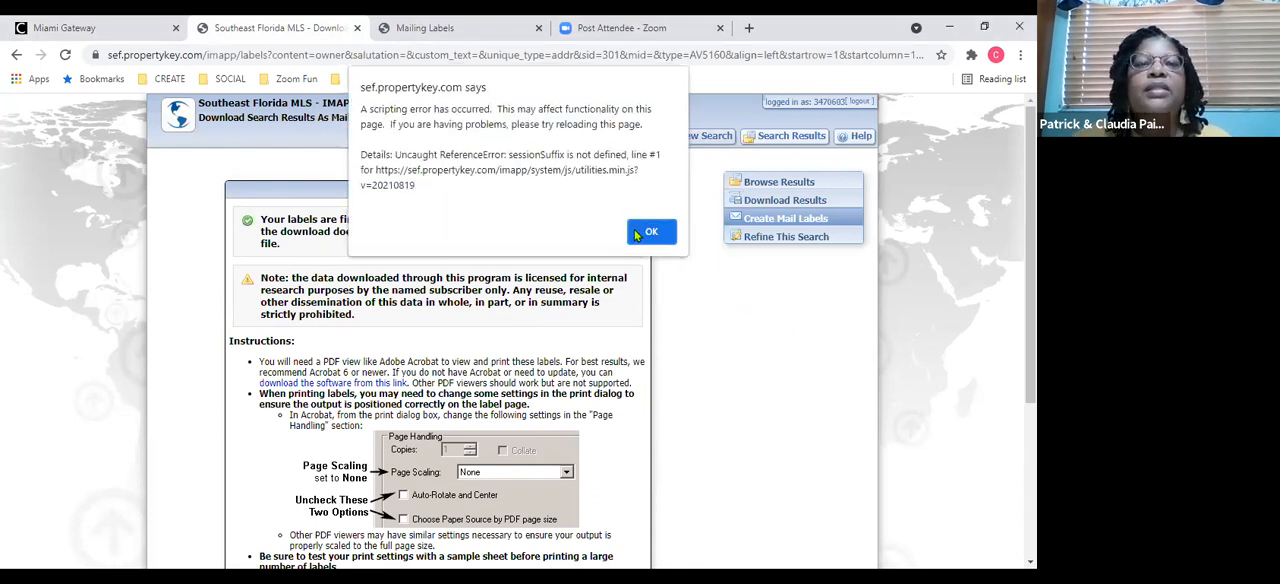
click(650, 232)
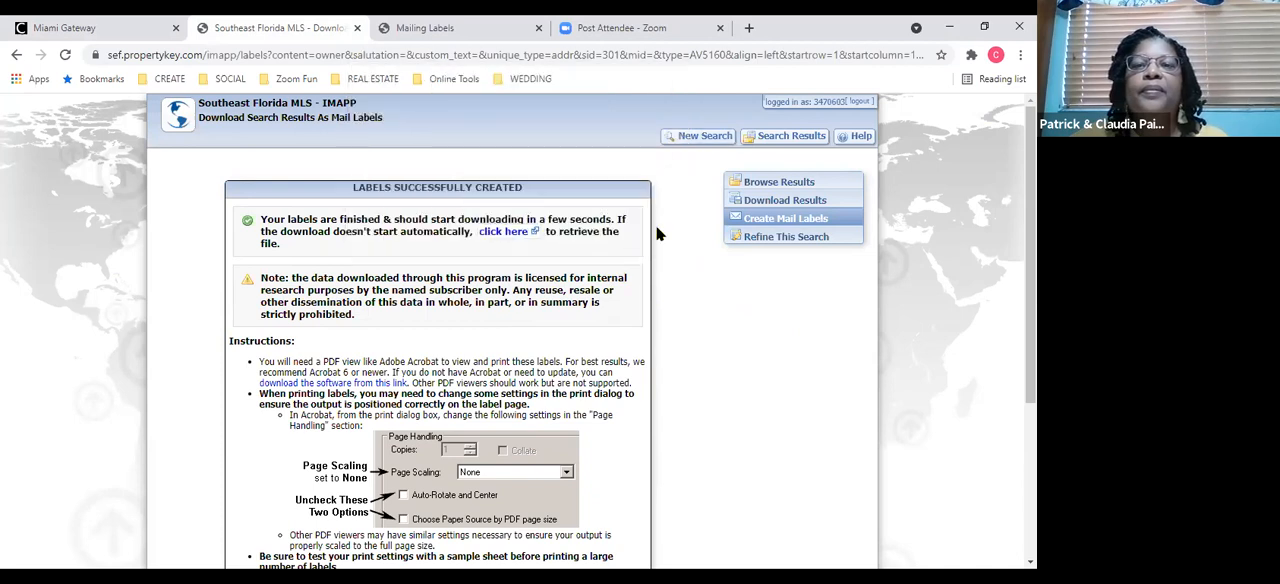
click(718, 146)
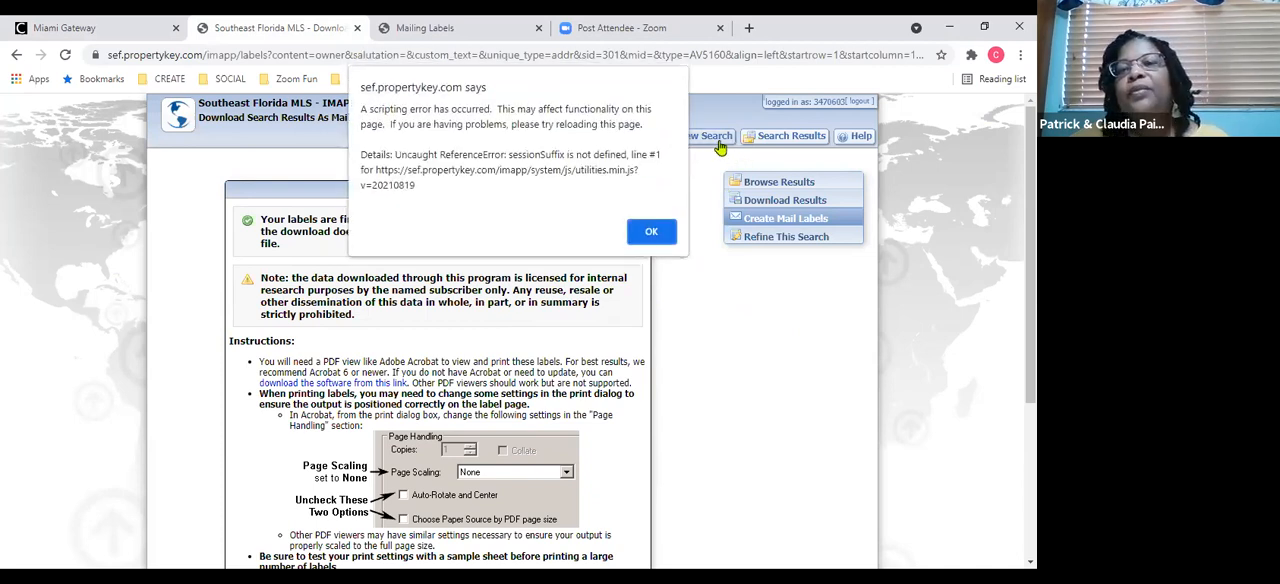
click(651, 233)
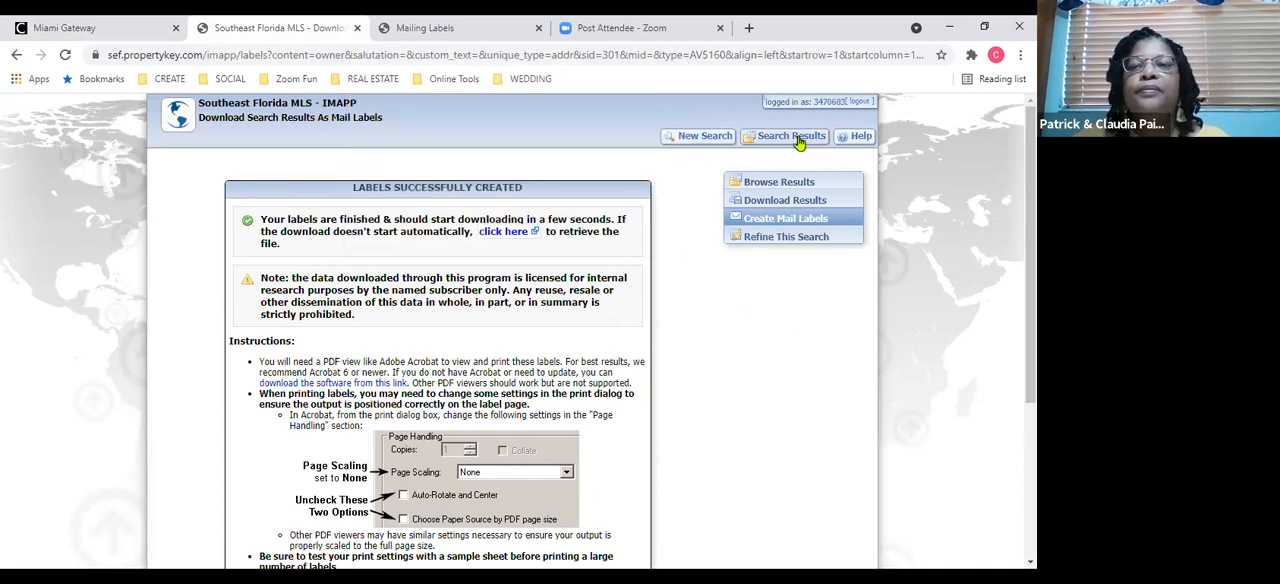
click(799, 143)
click(651, 232)
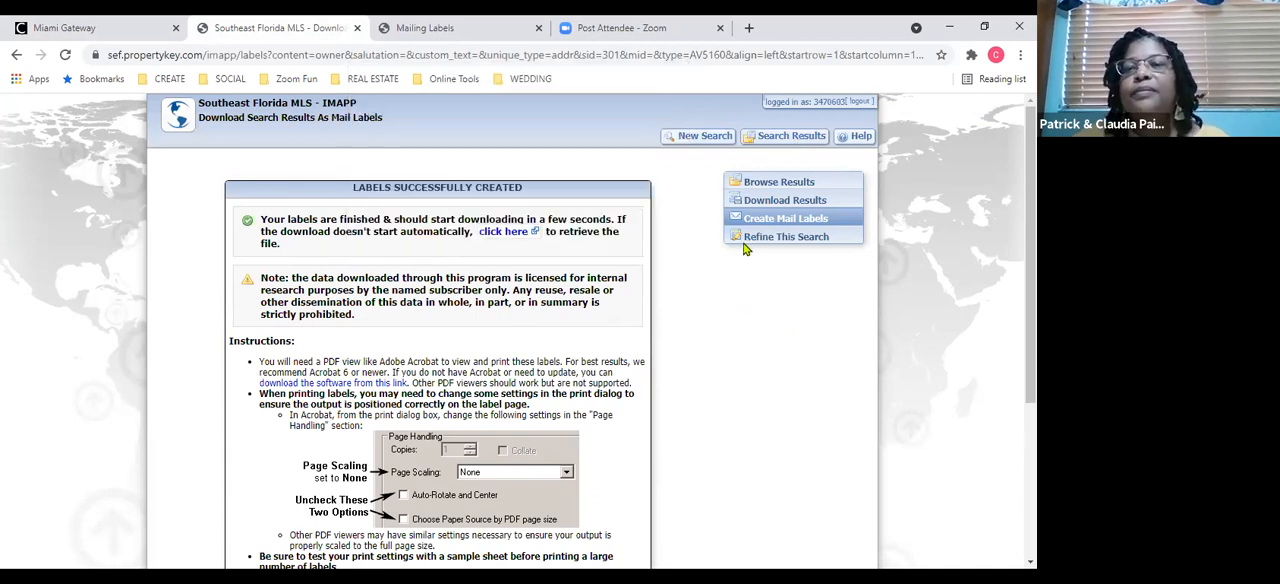
Start a new blank Broward County tax search and set the Subdivision criterion's search type to Starts With.
click(758, 244)
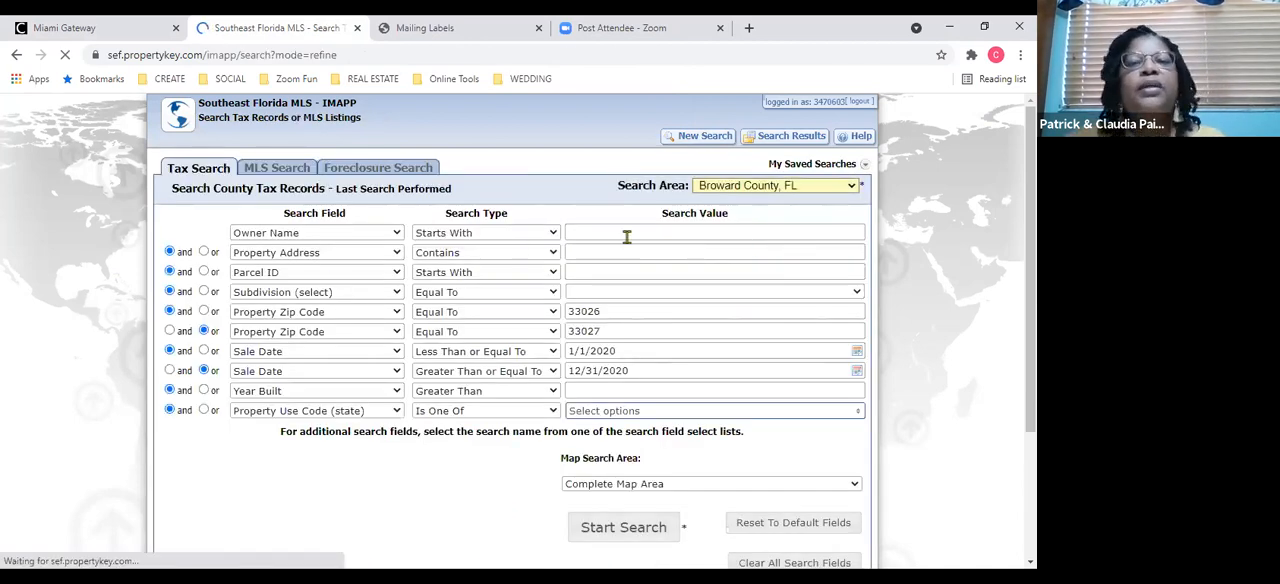
click(713, 137)
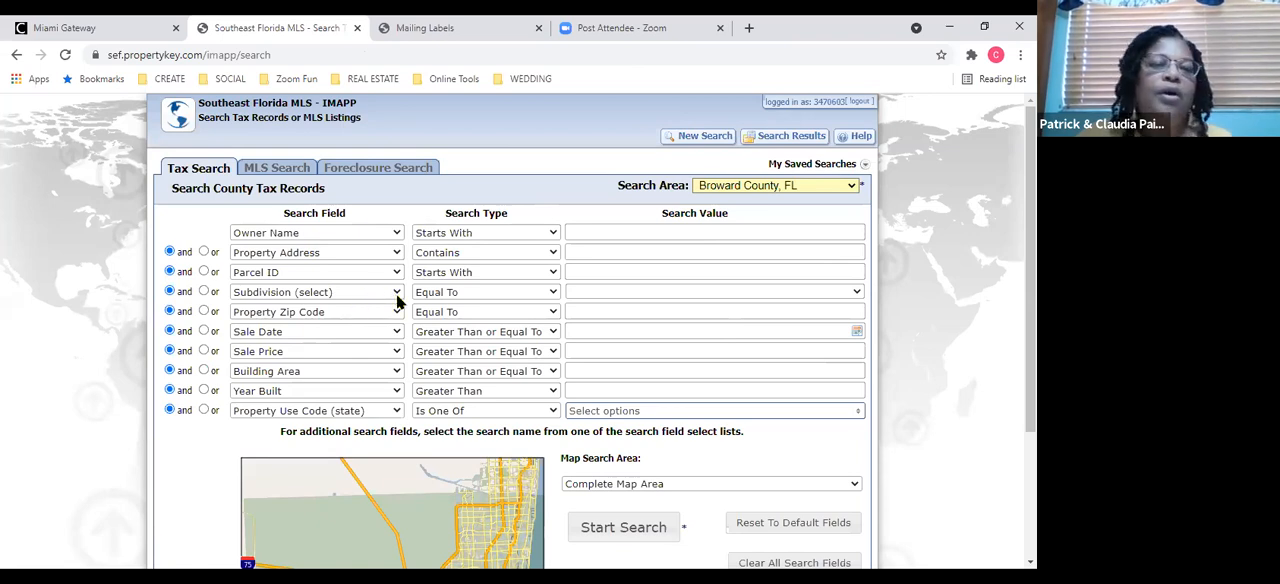
click(555, 297)
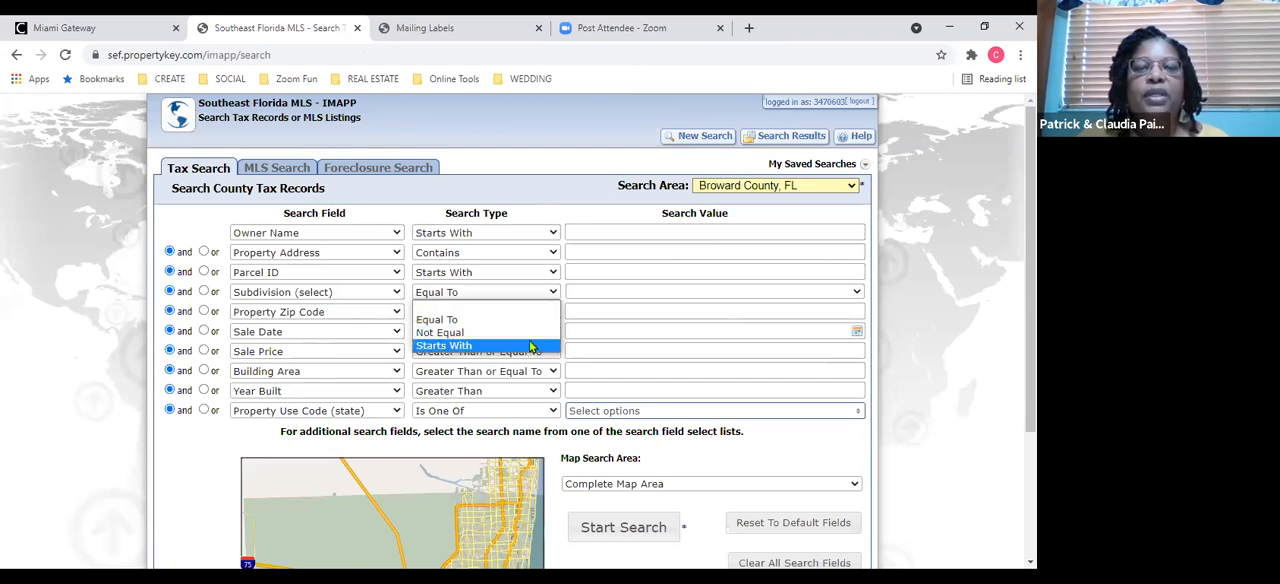
click(531, 346)
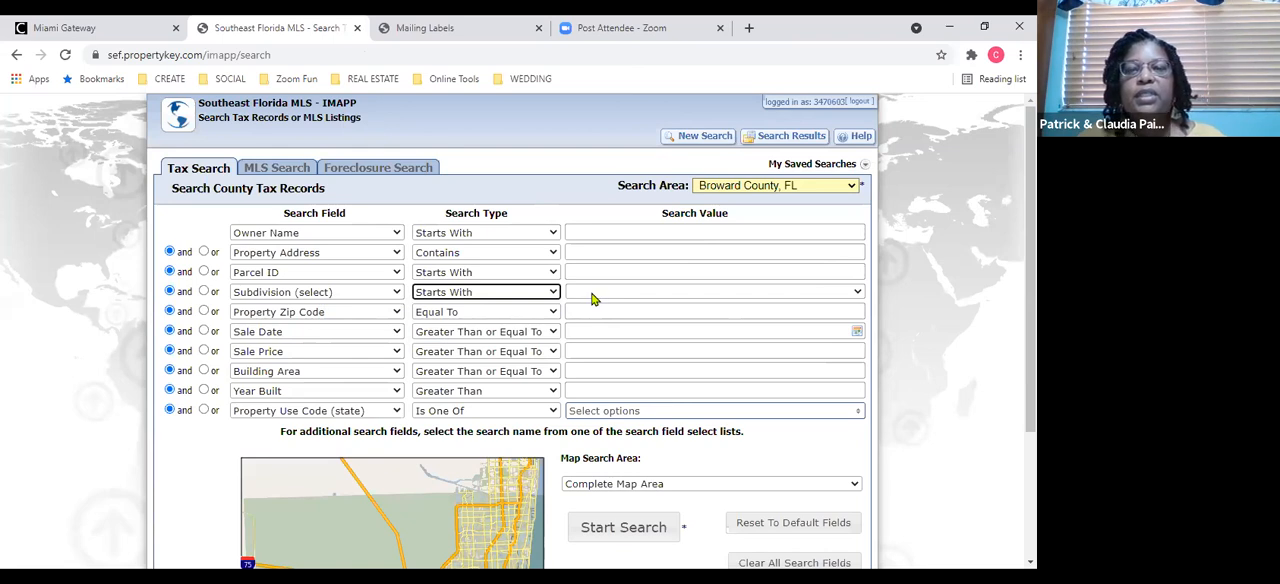
Load the subdivision names starting with O - P - Q as choices for the Subdivision (select) value.
click(594, 294)
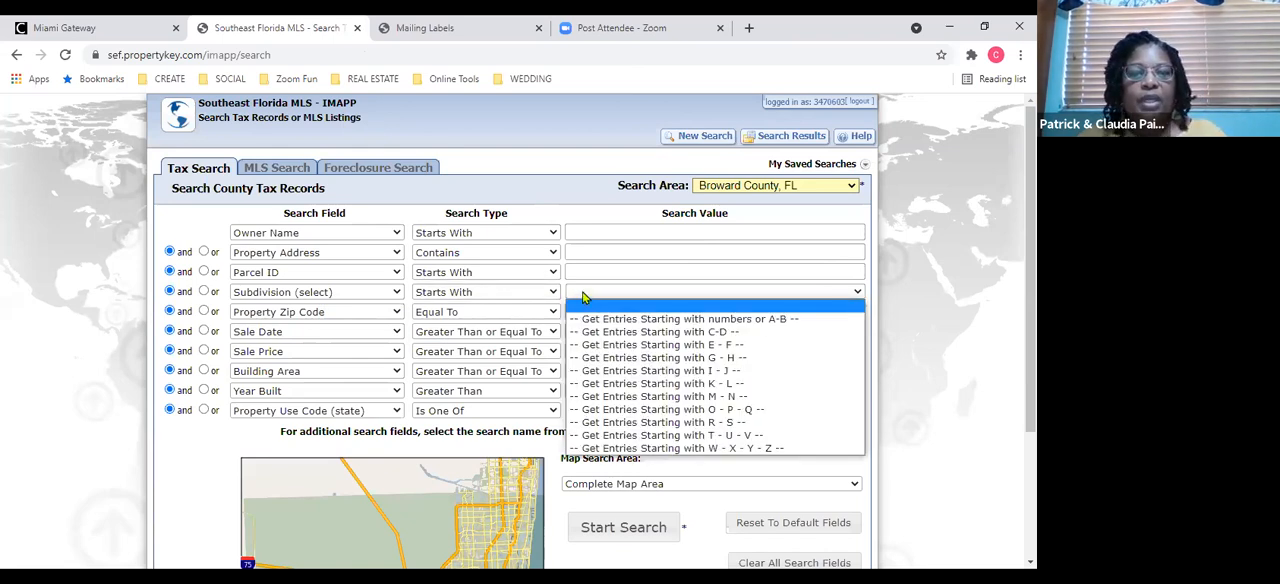
click(585, 297)
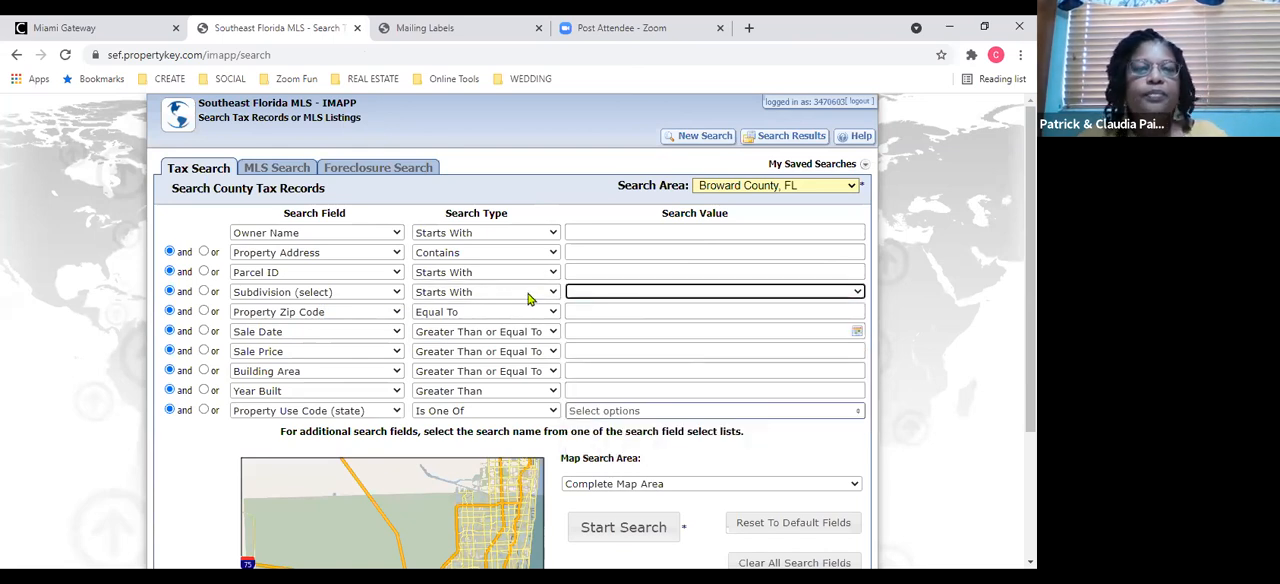
click(586, 298)
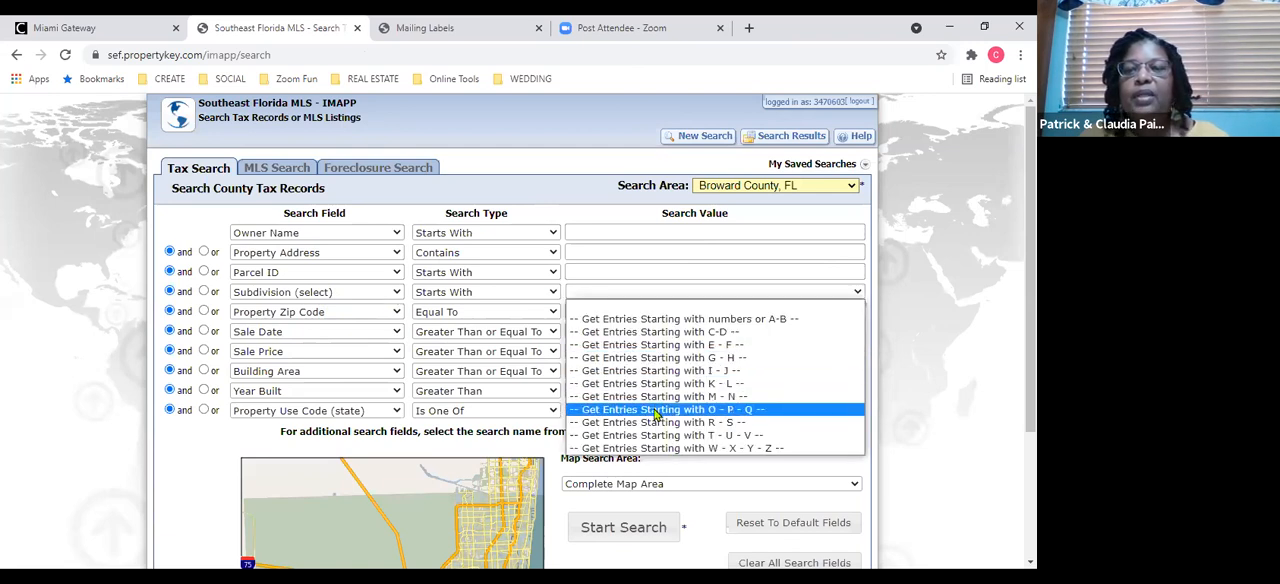
click(638, 409)
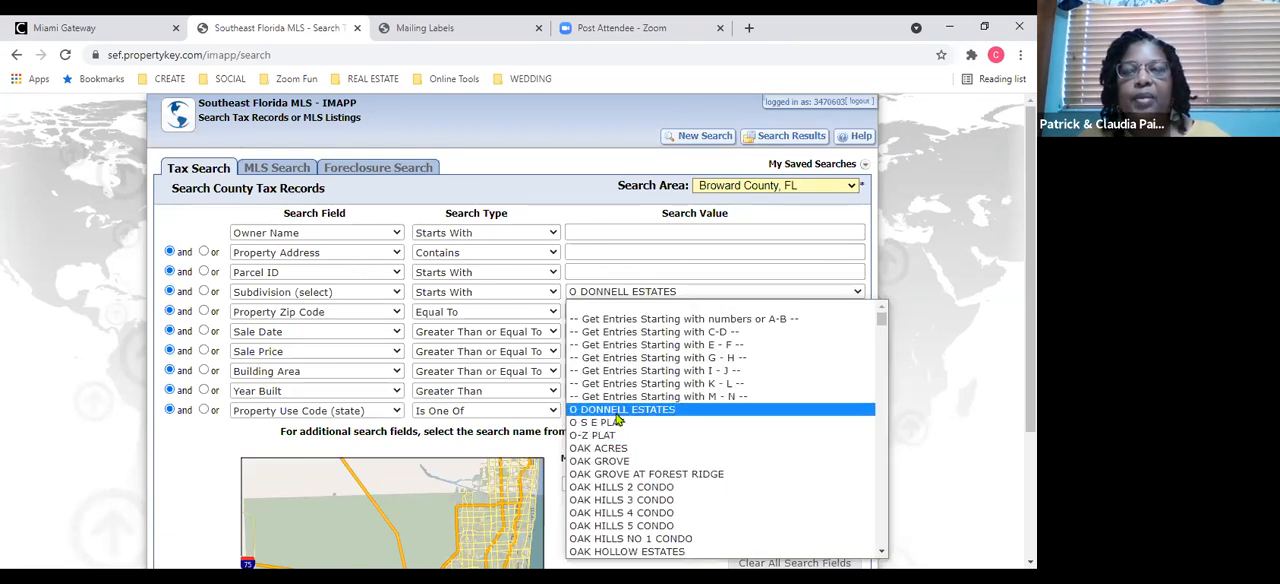
Change the Subdivision (select) criterion to Subdivision (input), enter "pembroke falls" and look through the suggested subdivision names.
click(396, 292)
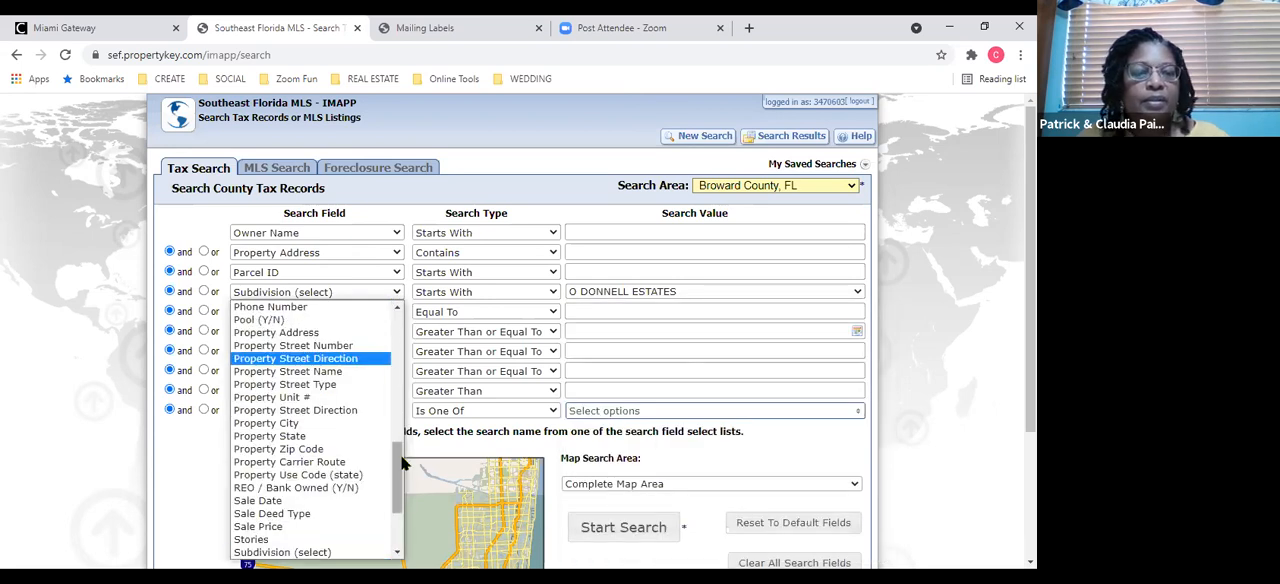
drag(400, 463, 403, 480)
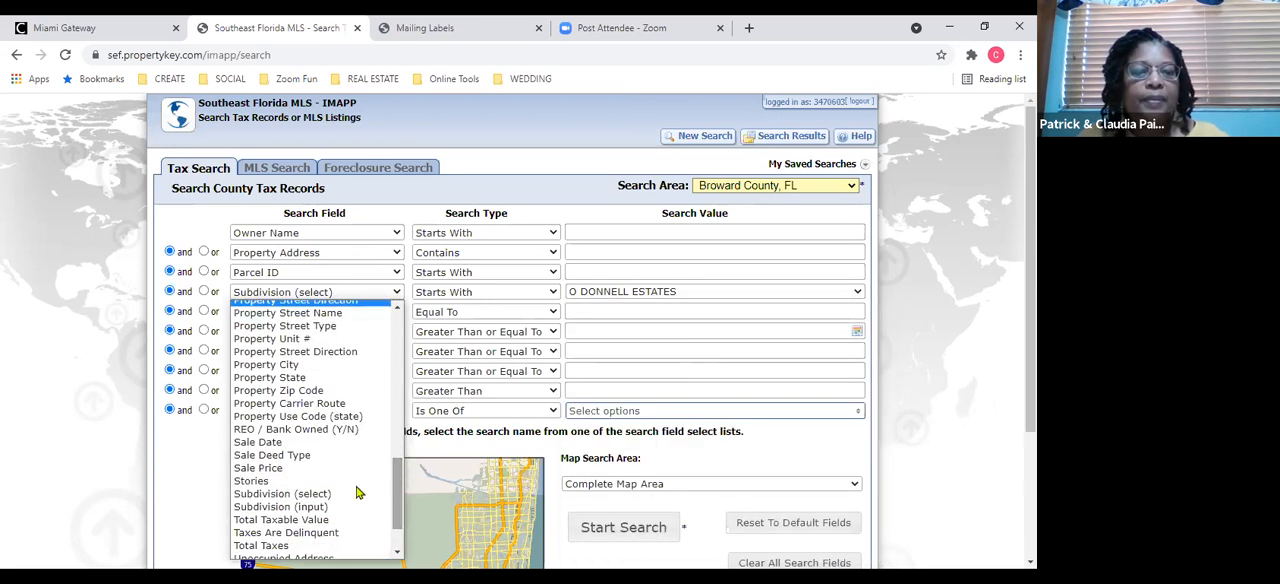
click(330, 507)
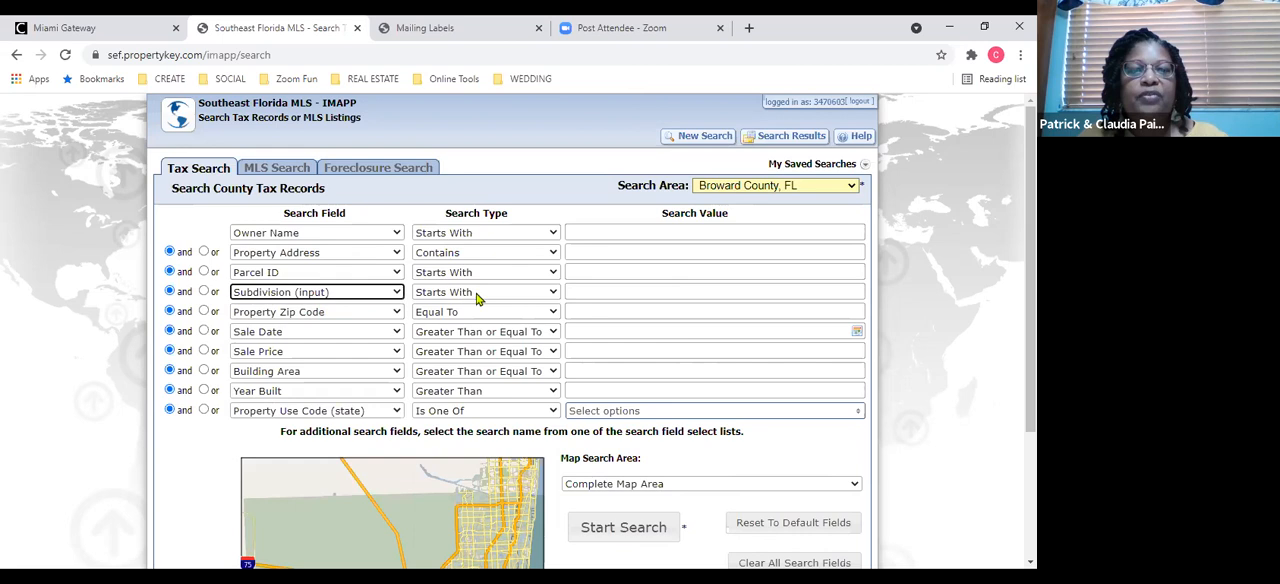
click(578, 289)
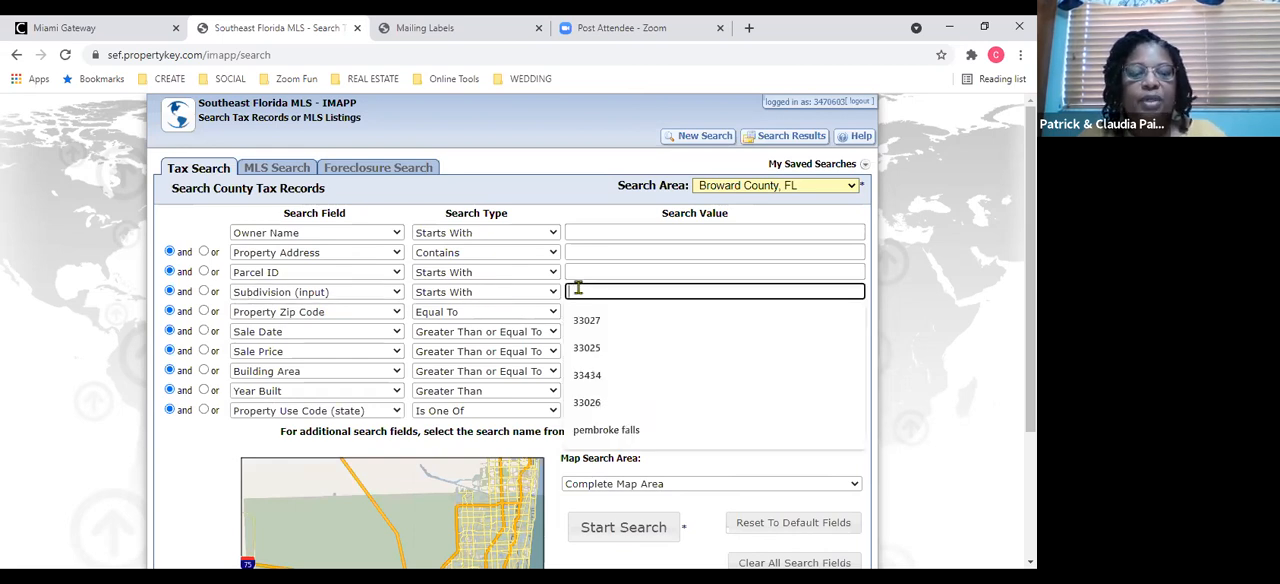
text(pembroke falls)
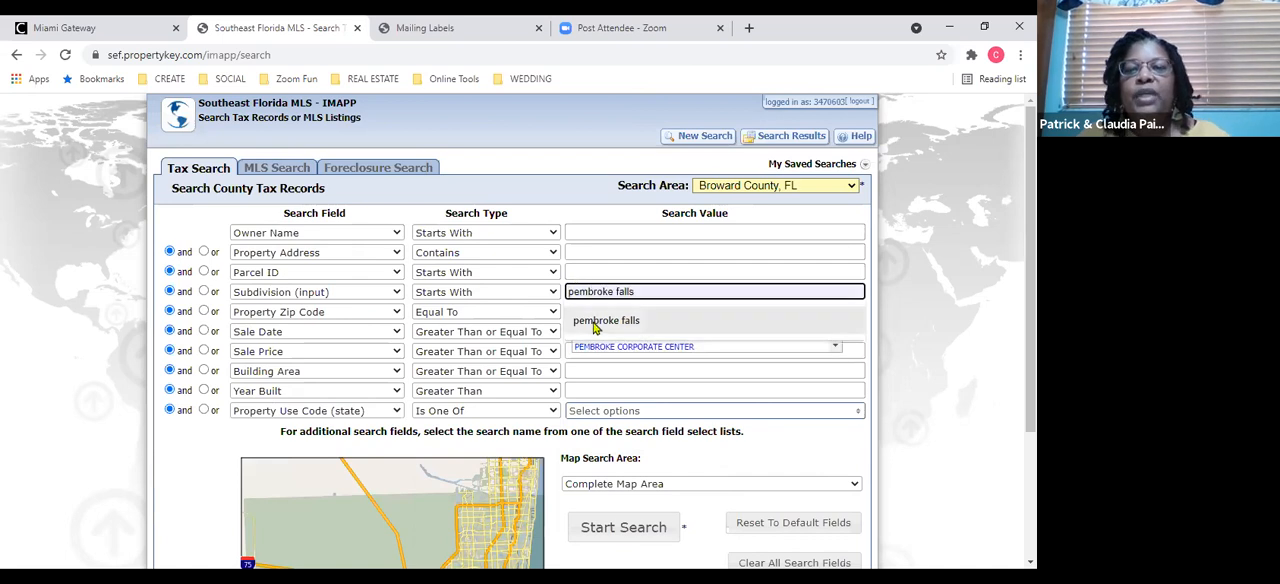
click(595, 324)
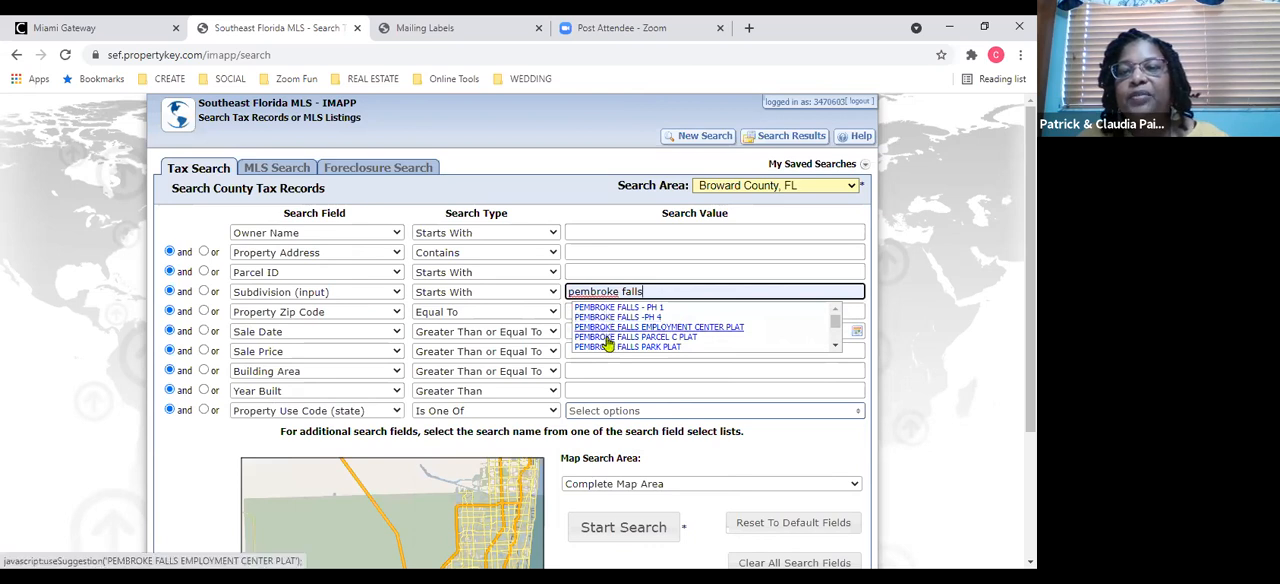
drag(834, 330, 786, 337)
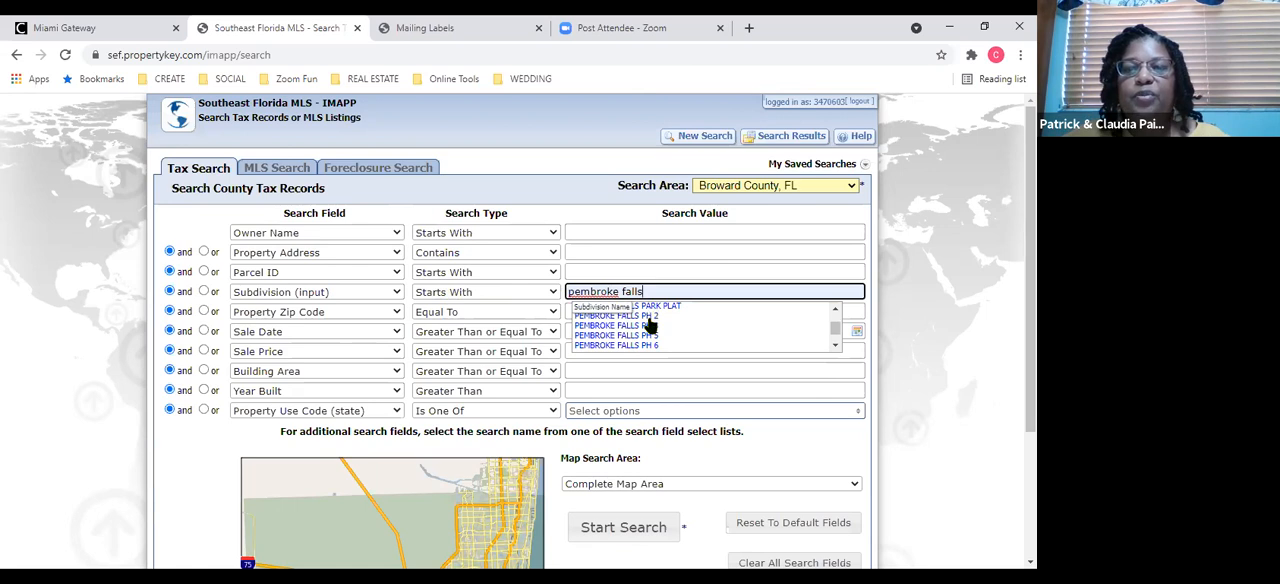
click(652, 370)
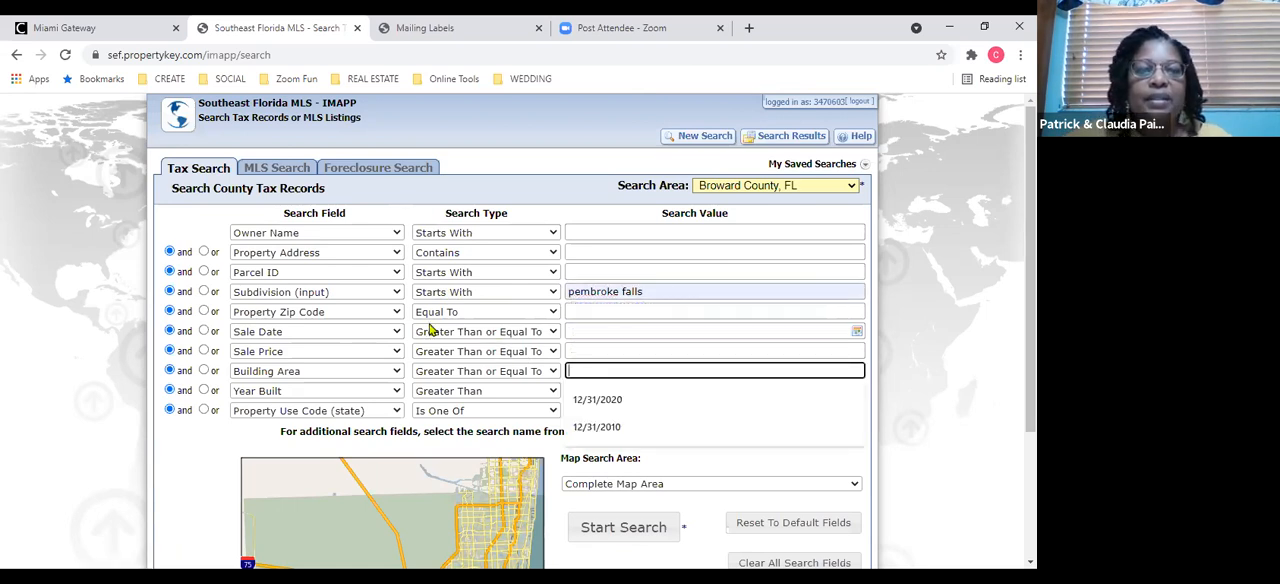
Set the Sale Date value to 1/1/2020 and turn the Sale Price row into a second Sale Date criterion joined with "or".
click(569, 332)
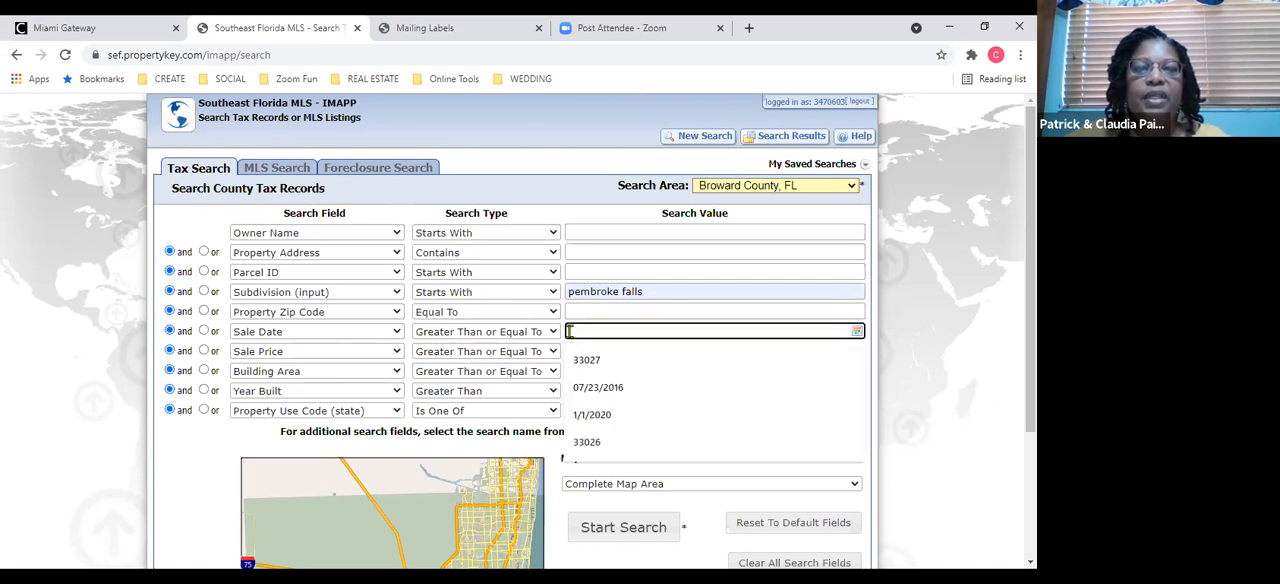
click(594, 416)
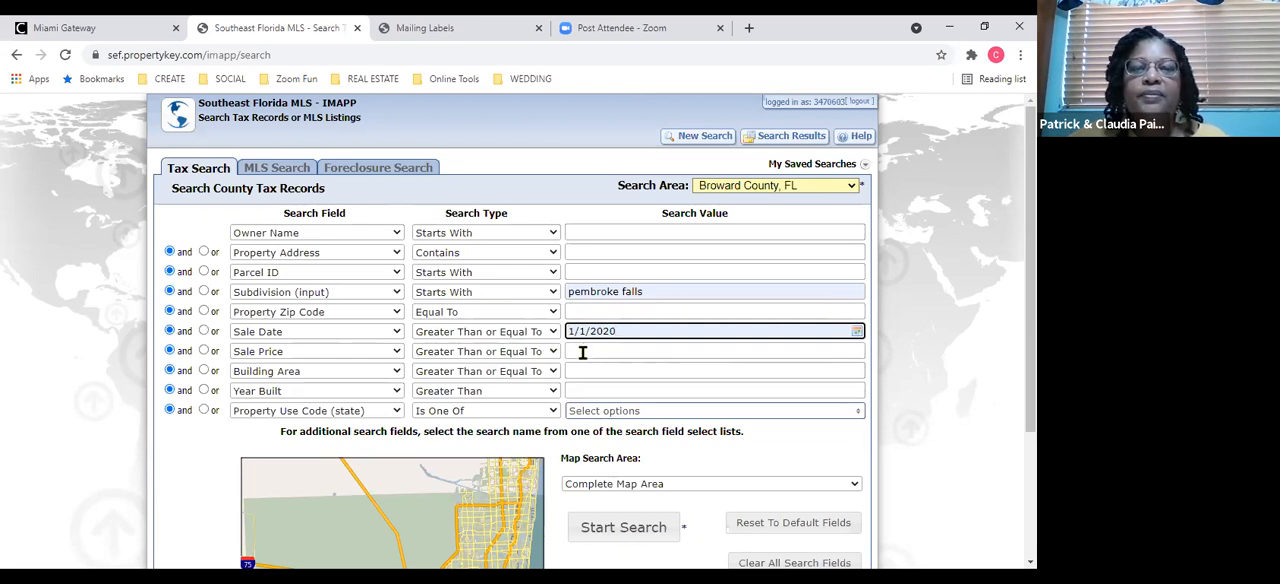
click(205, 351)
click(205, 351)
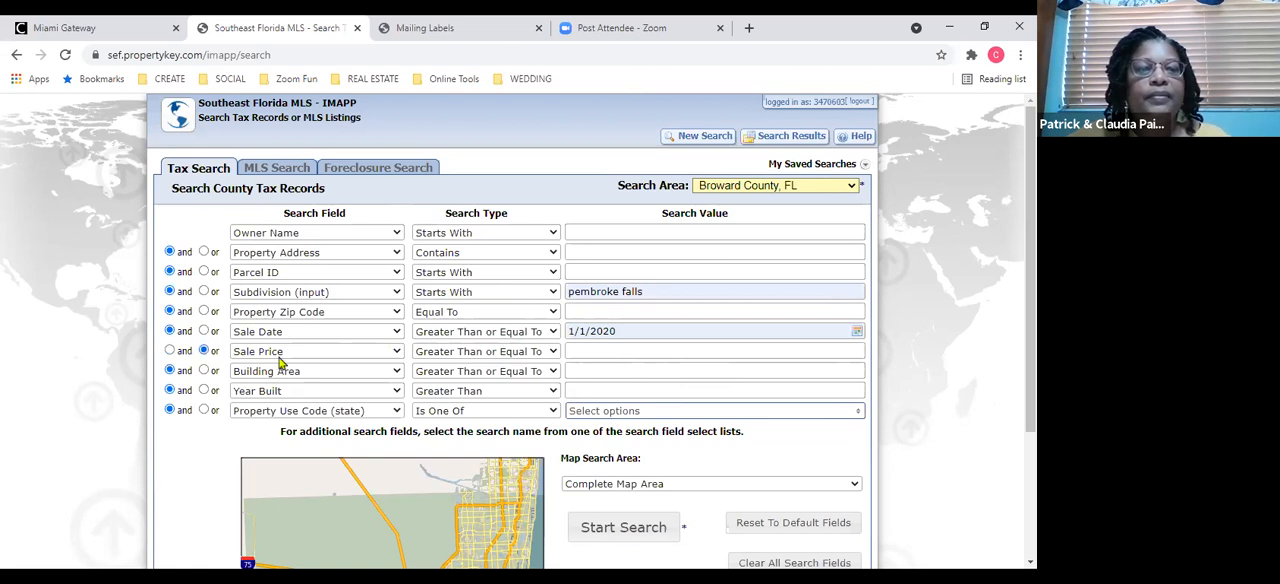
click(396, 354)
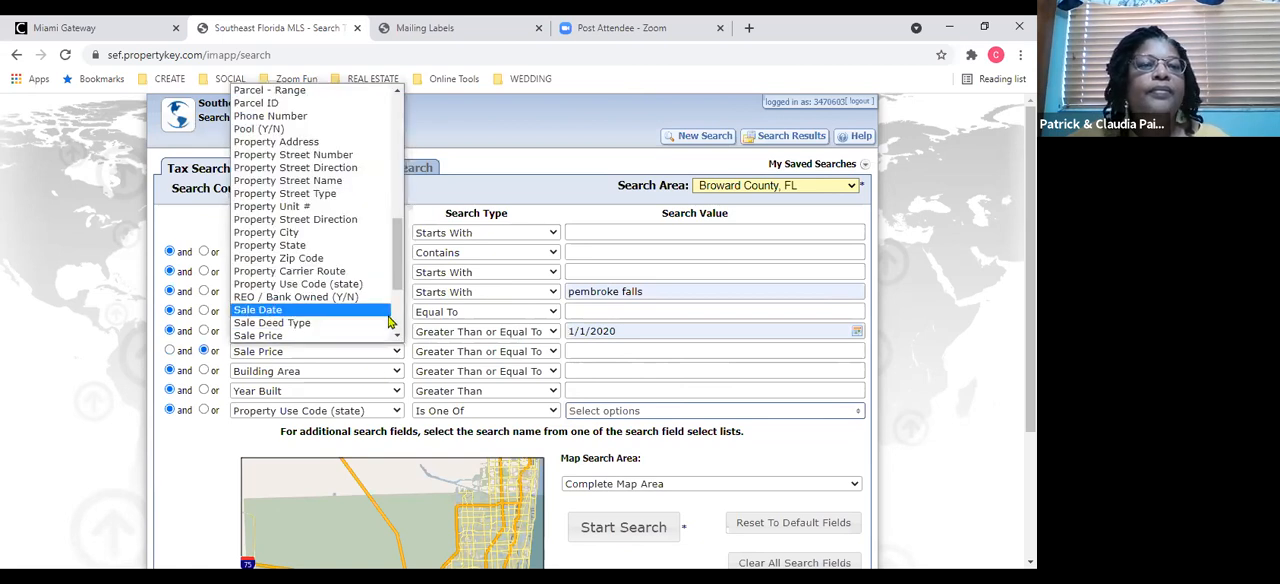
click(386, 316)
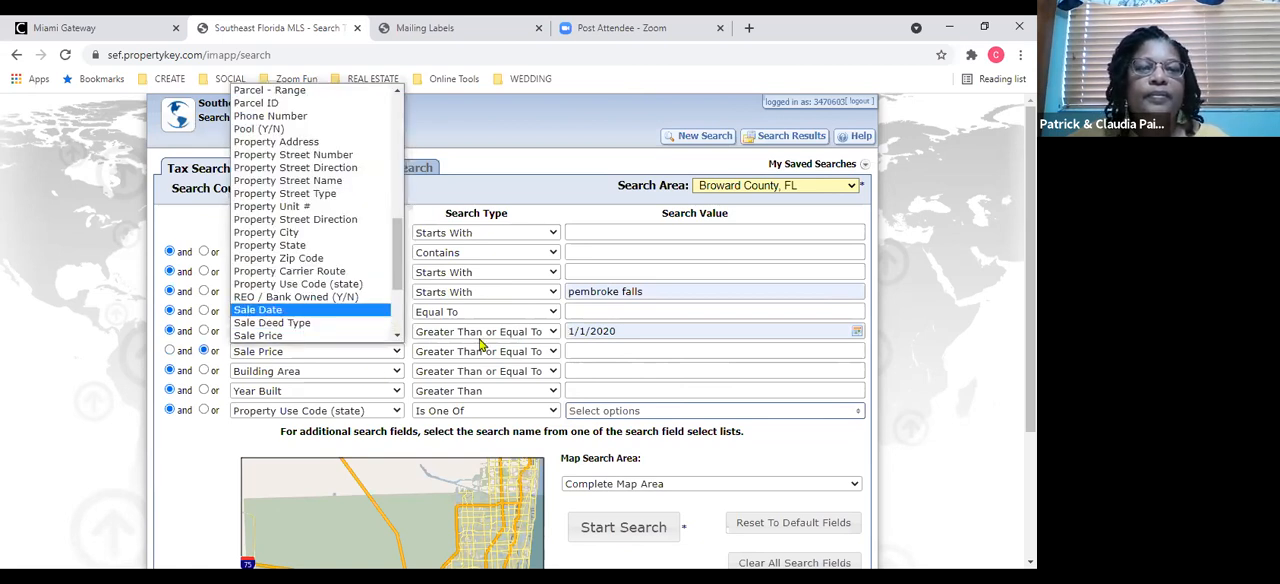
Set the second Sale Date criterion to Less Than or Equal To 12/31/2020 and run the search.
click(535, 352)
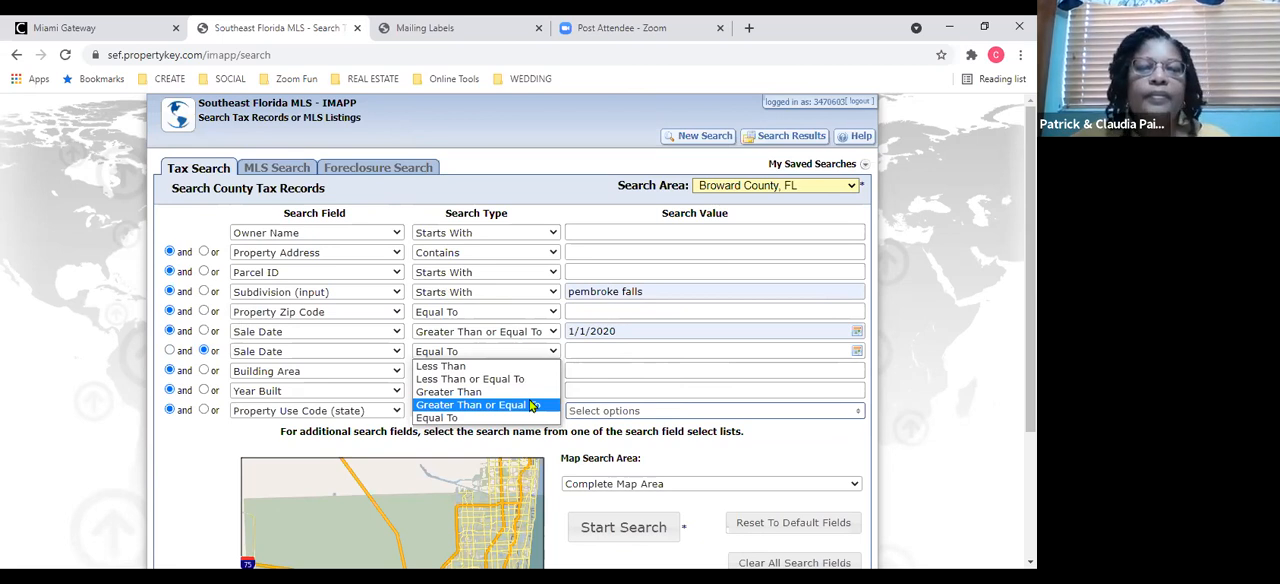
click(527, 383)
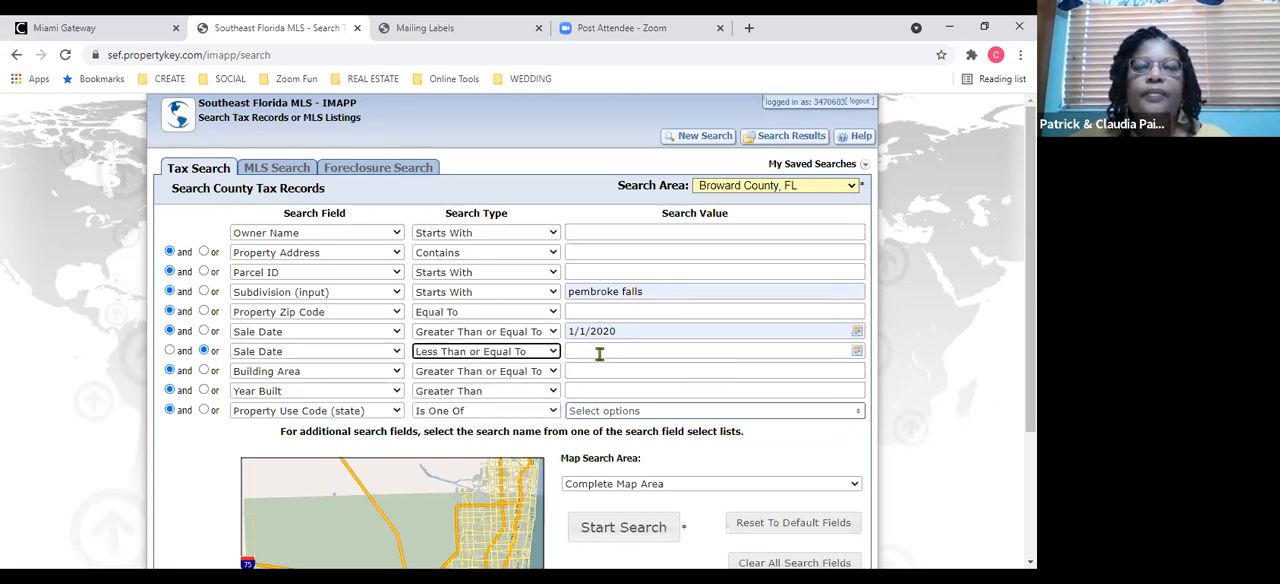
click(602, 351)
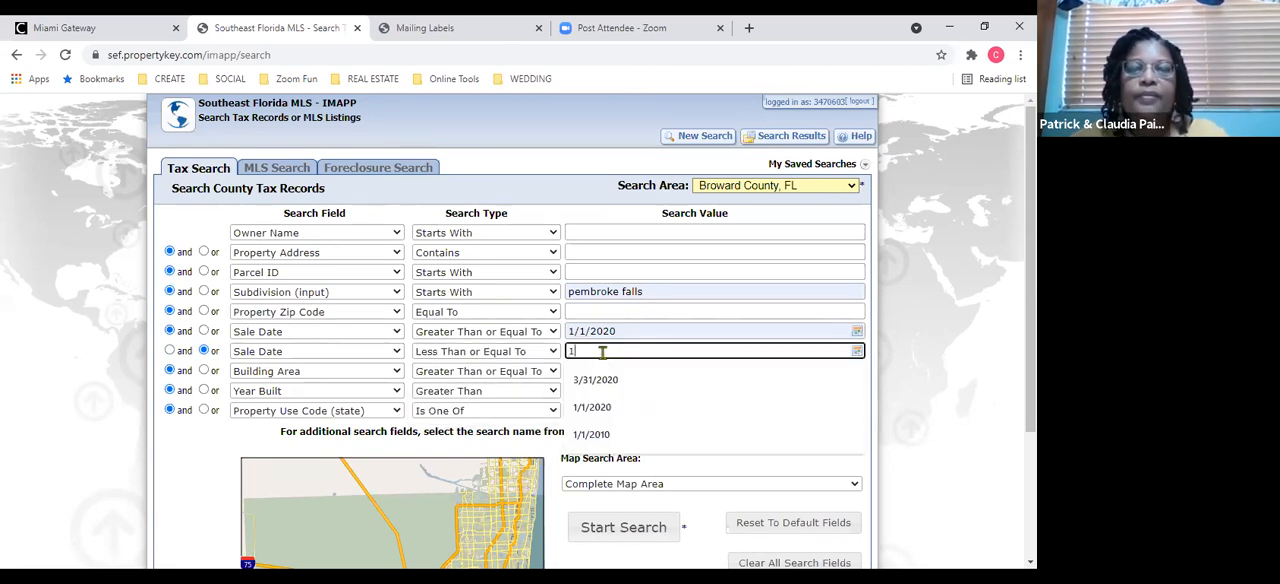
text(12/31/)
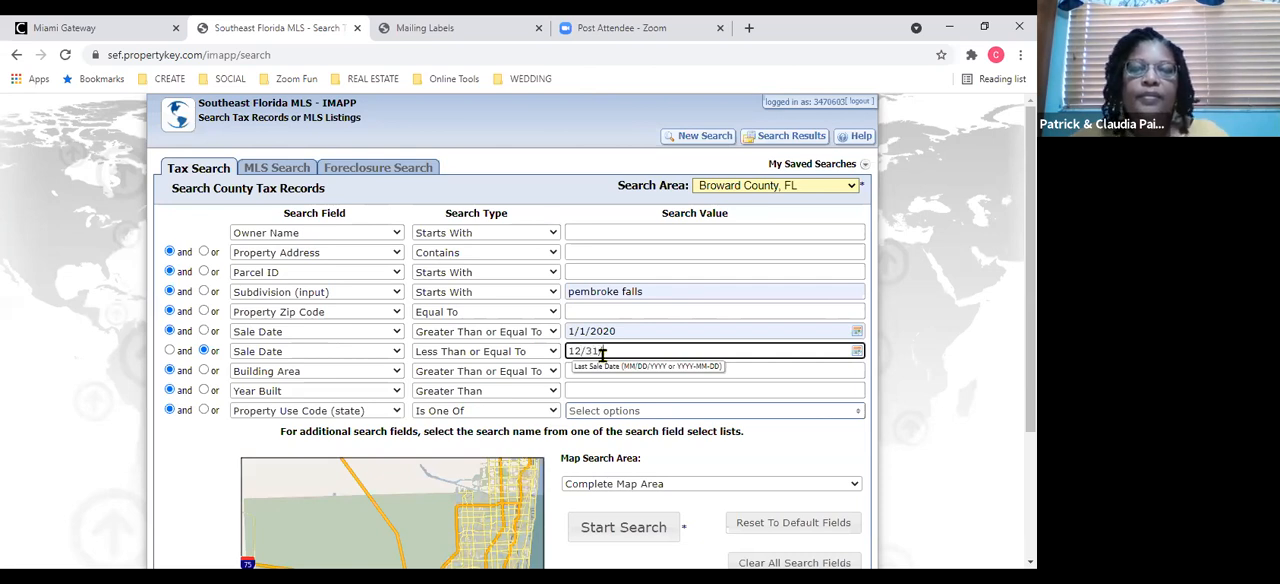
text(202)
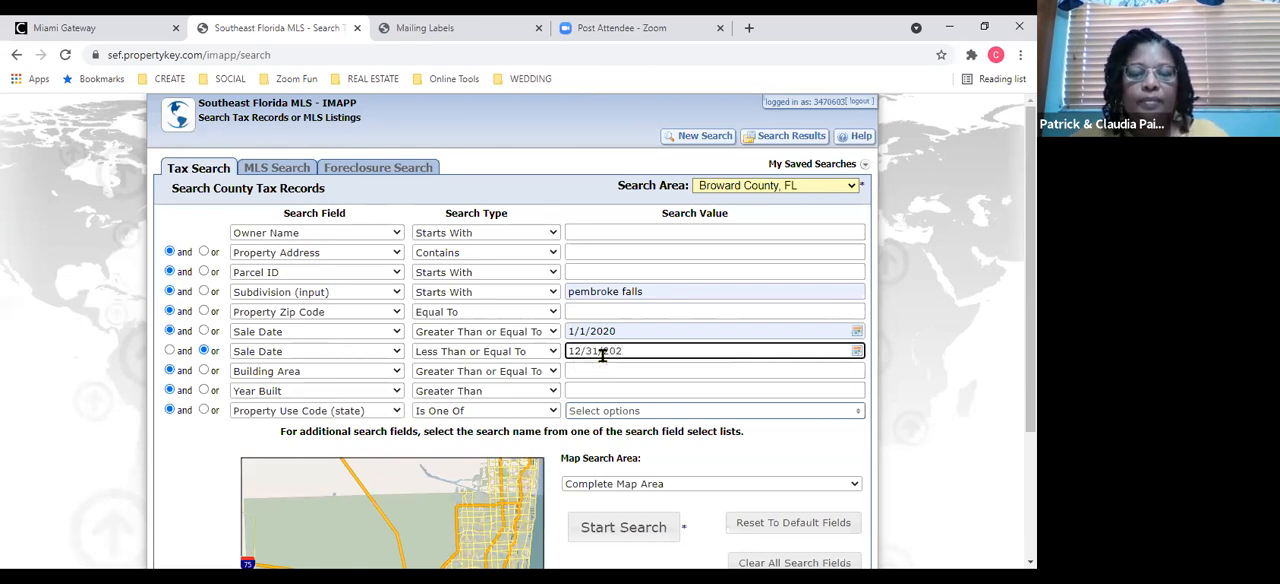
text(0)
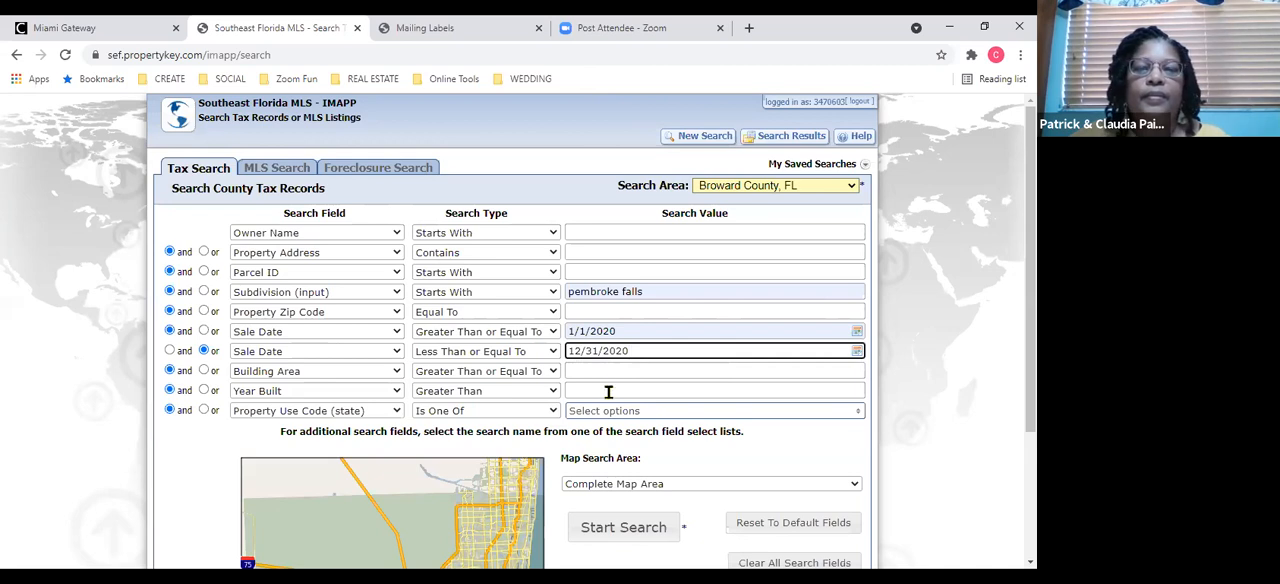
click(608, 391)
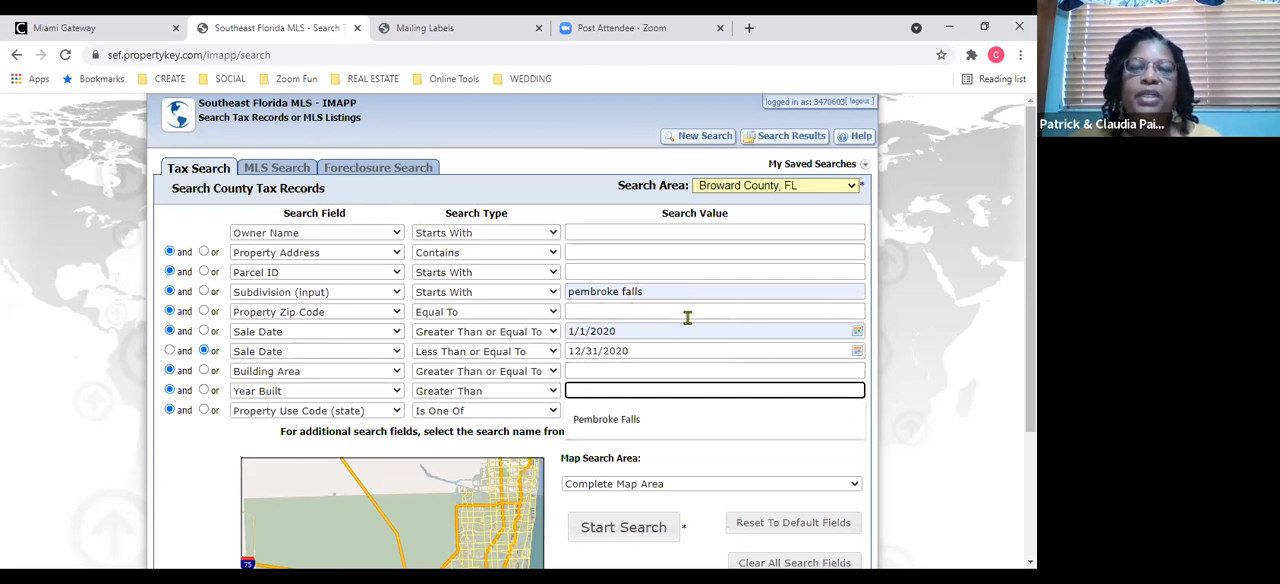
click(648, 531)
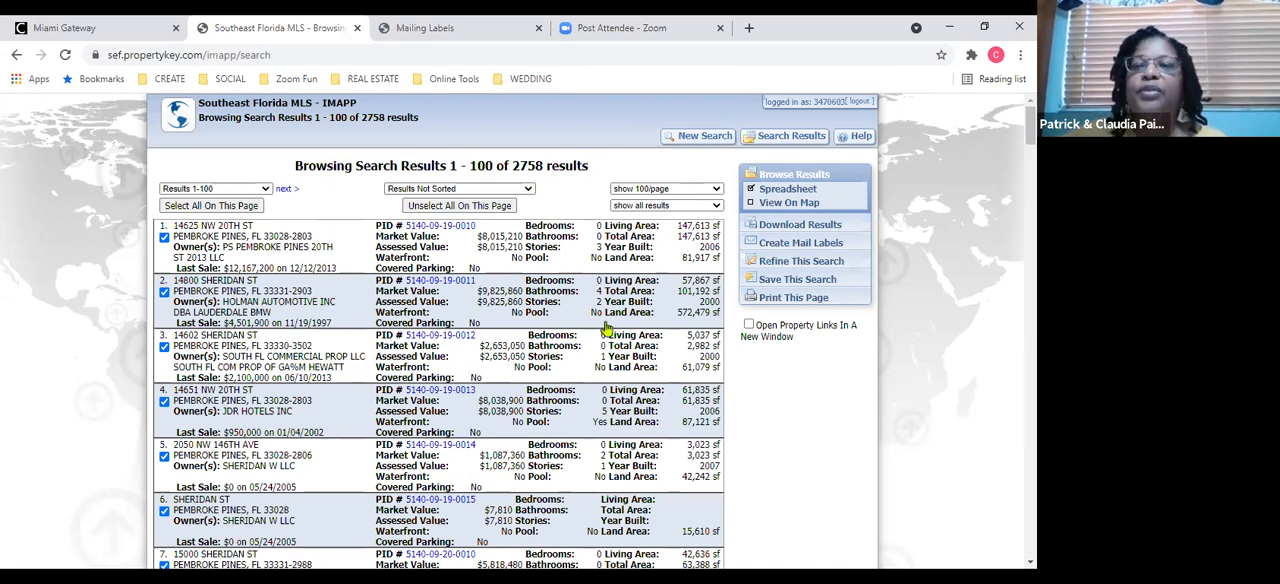
Refine the search by replacing the Parcel ID criterion with Owner Occupied equal to No, and run it again.
click(785, 268)
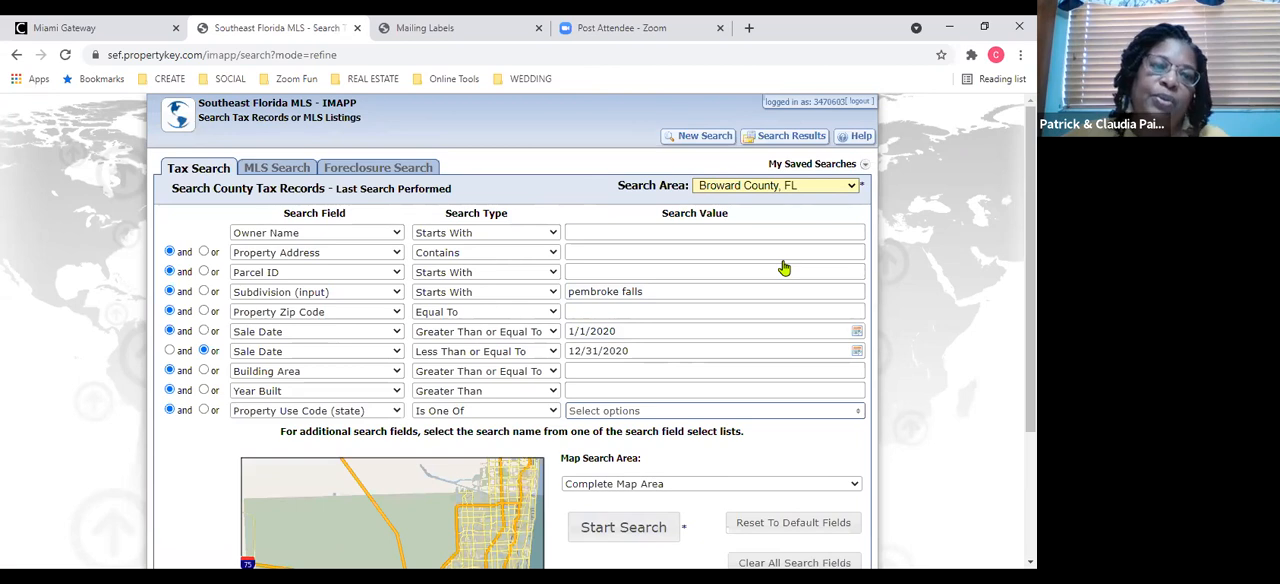
click(392, 275)
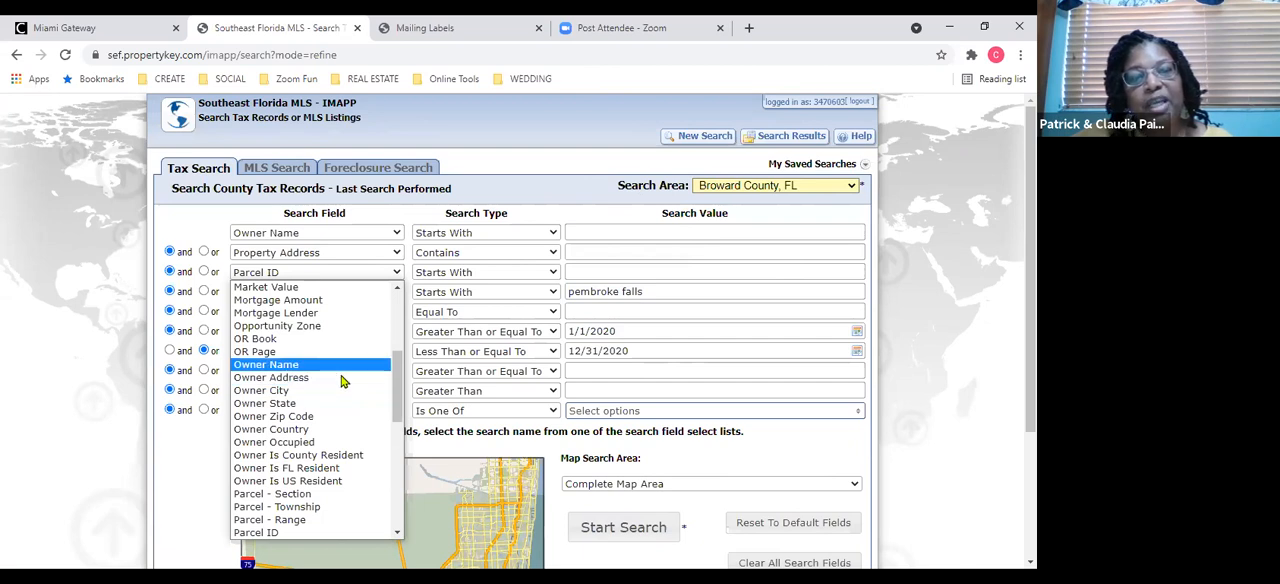
click(358, 443)
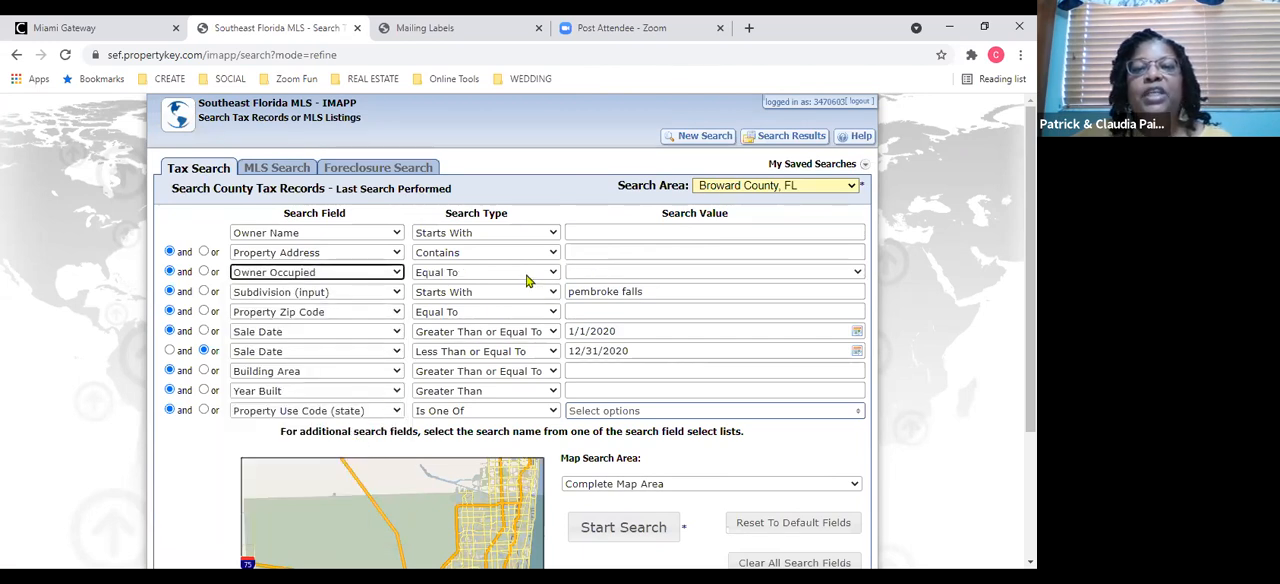
click(577, 273)
click(586, 314)
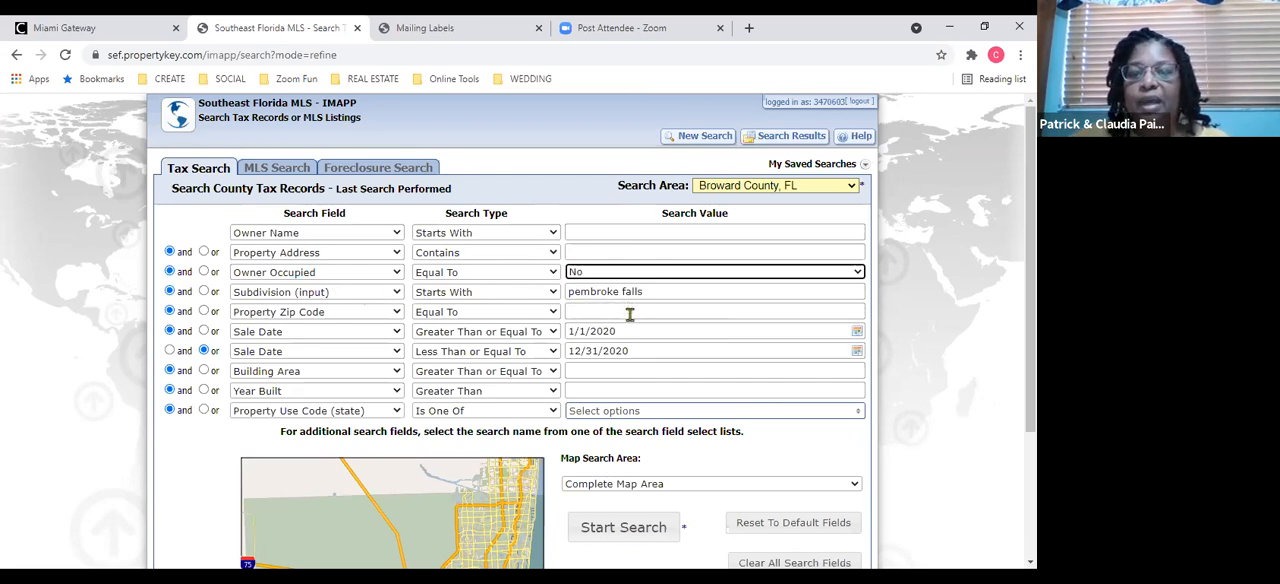
click(618, 541)
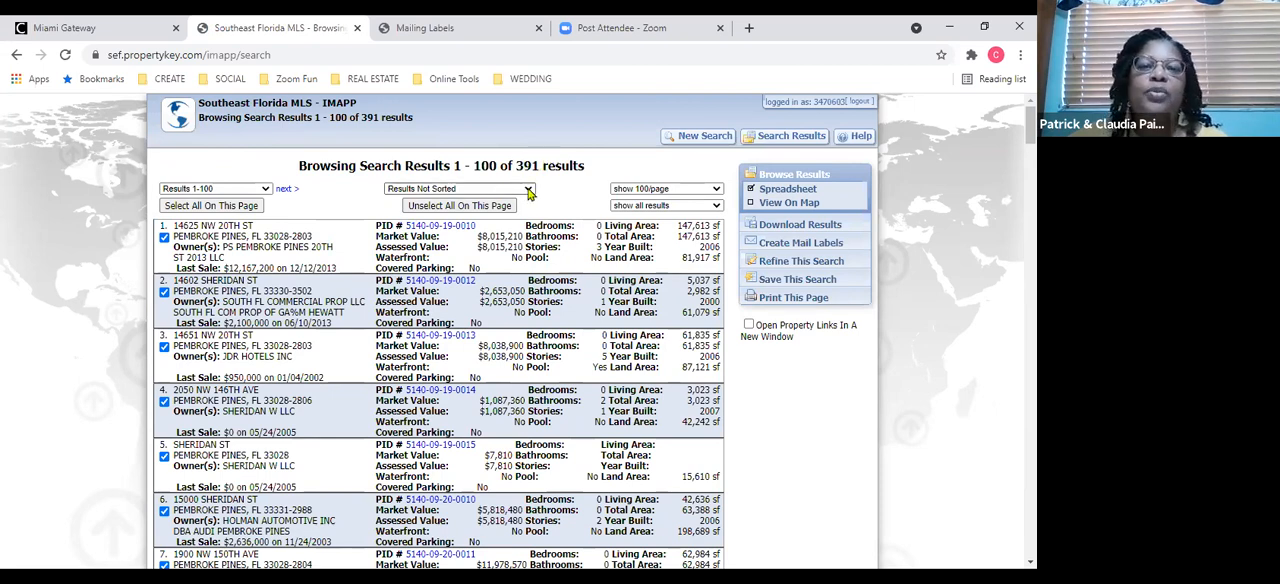
Sort the search results by MLS Status in ascending order.
click(529, 190)
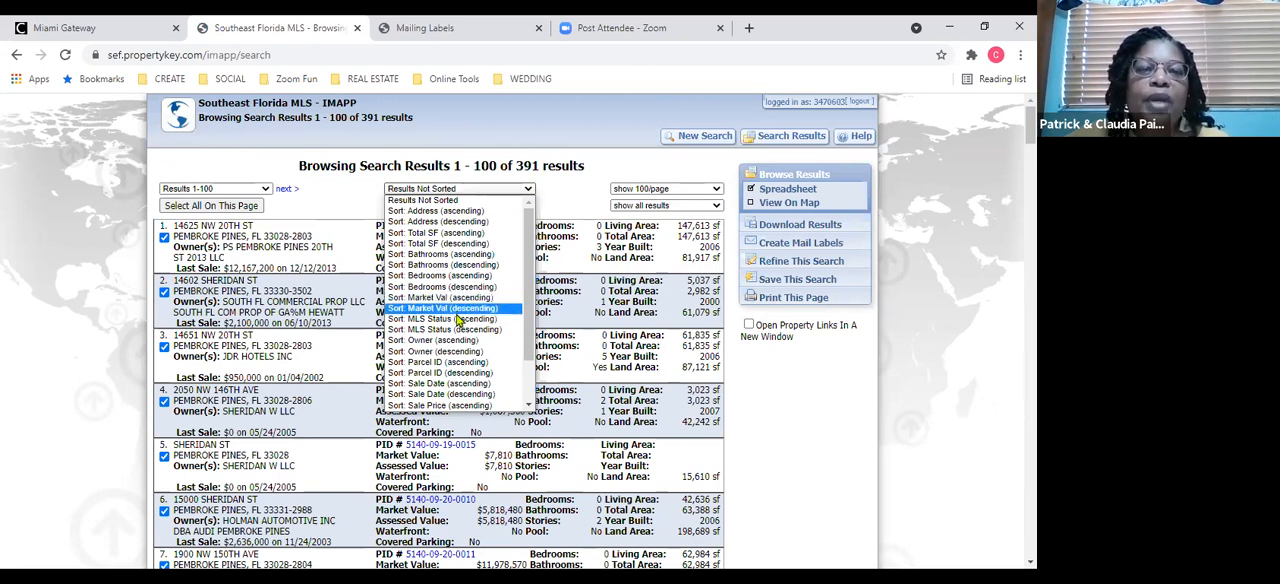
click(459, 320)
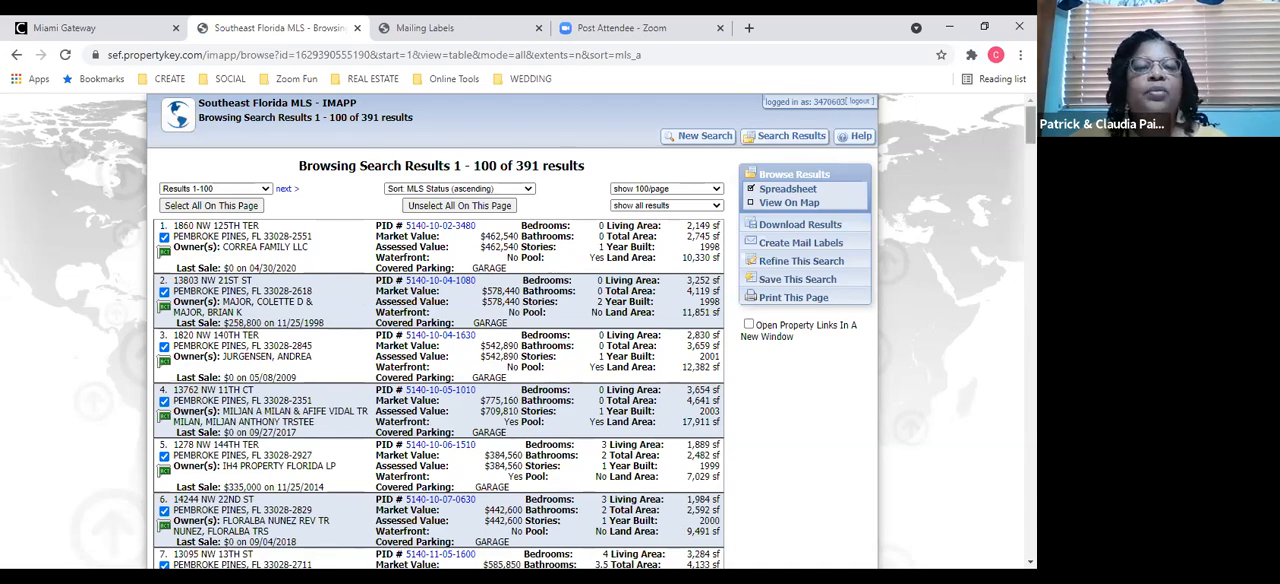
Exclude the first eleven properties of the sorted results, those flagged with an MLS status, by deselecting results 1 to 11.
mouse_move(1031, 128)
mouse_down()
mouse_move(1031, 192)
mouse_move(1031, 134)
mouse_up()
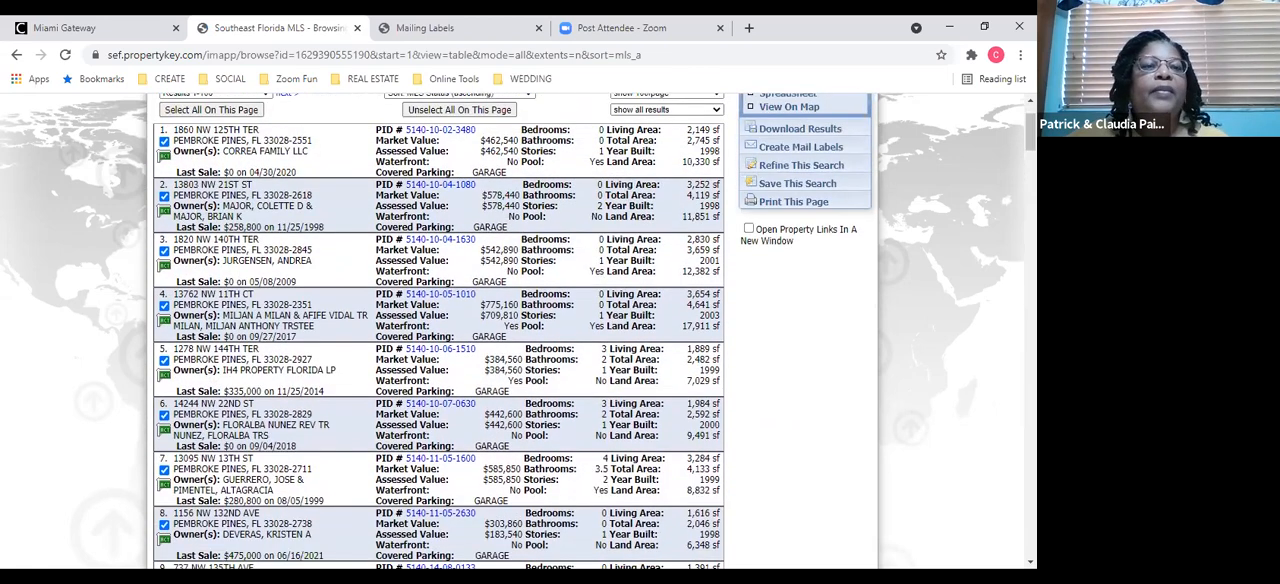
click(164, 143)
click(165, 220)
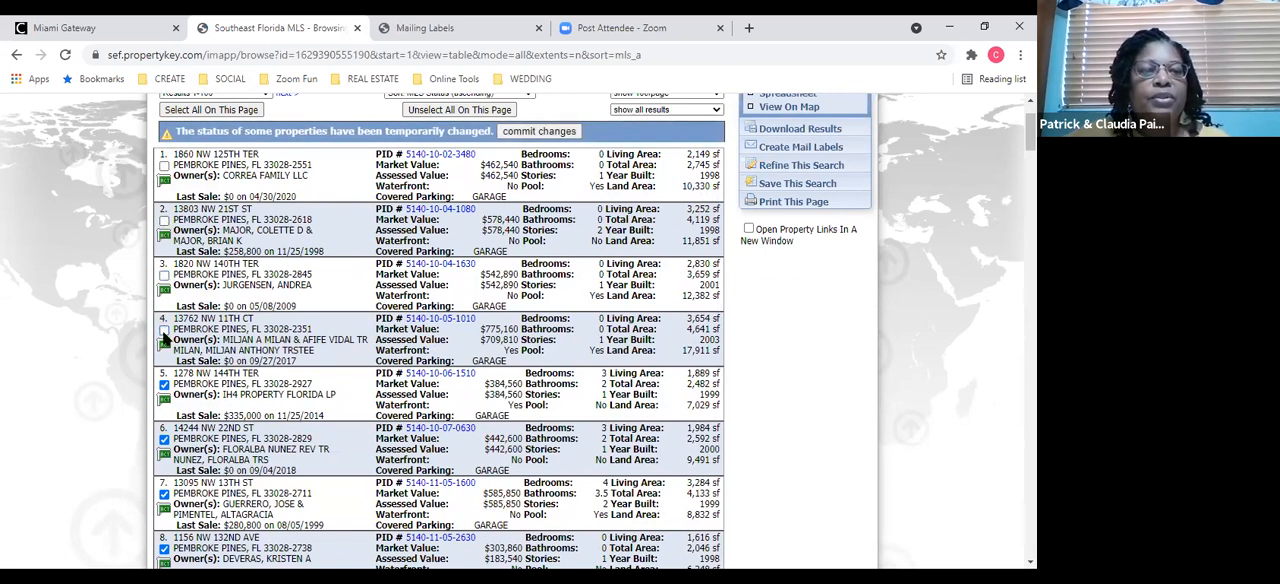
click(164, 384)
click(164, 439)
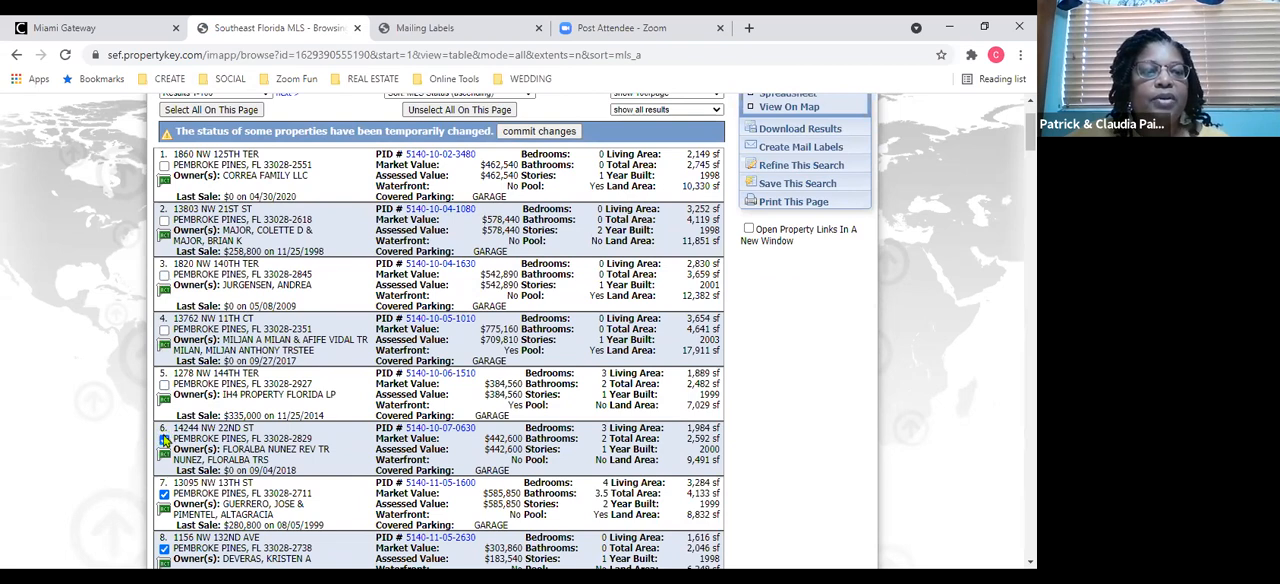
click(164, 493)
click(164, 548)
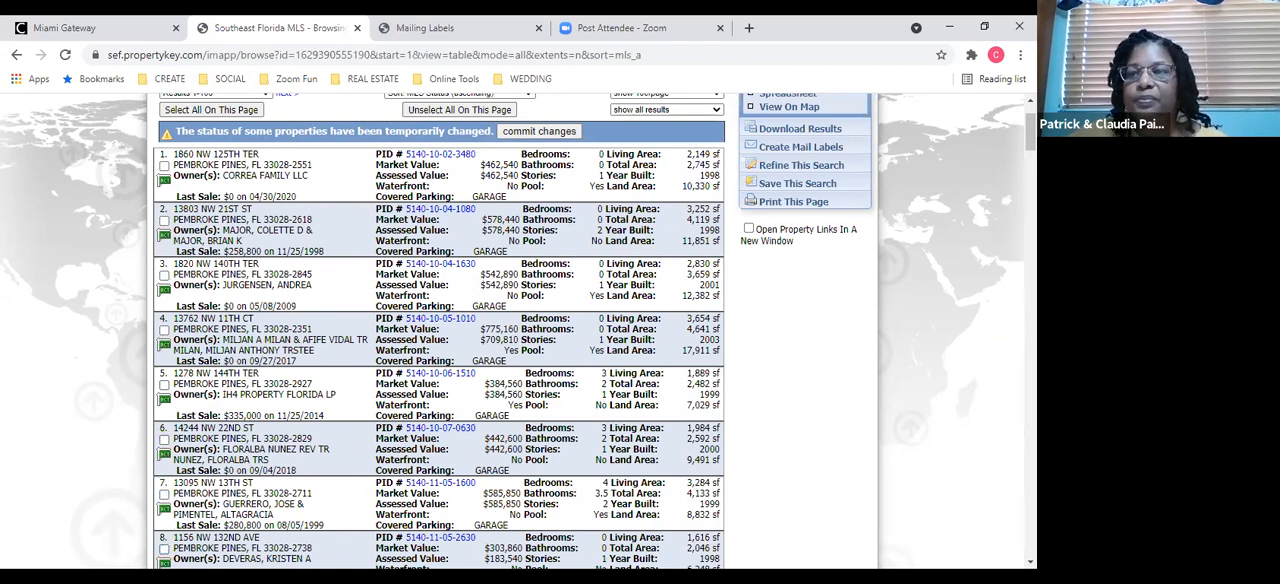
drag(1031, 133, 1031, 153)
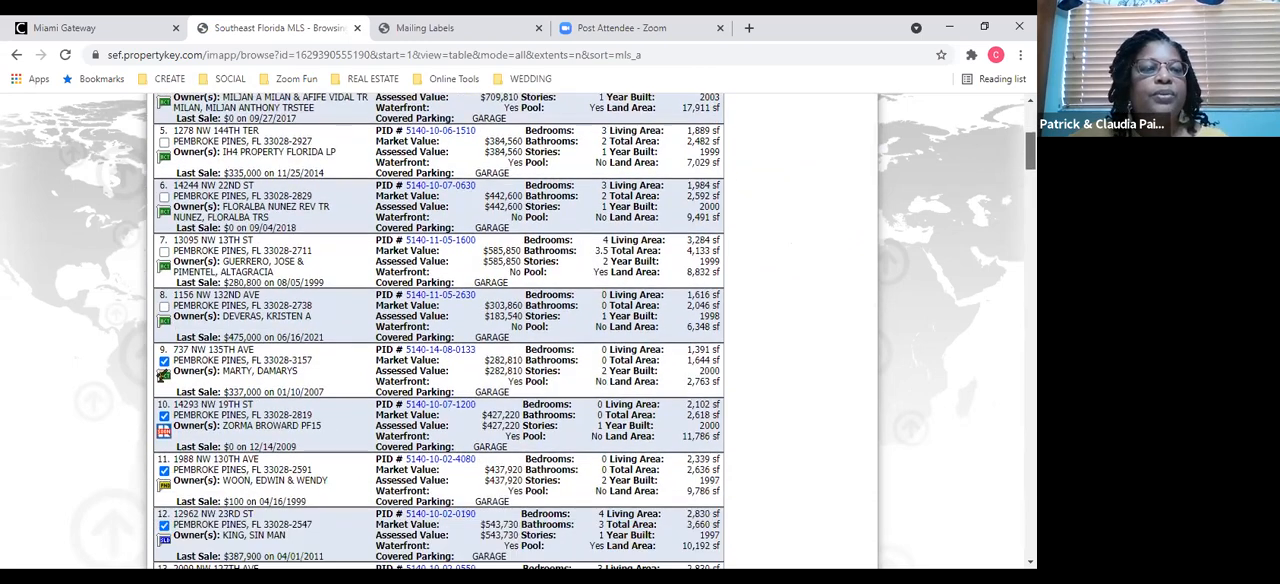
click(164, 362)
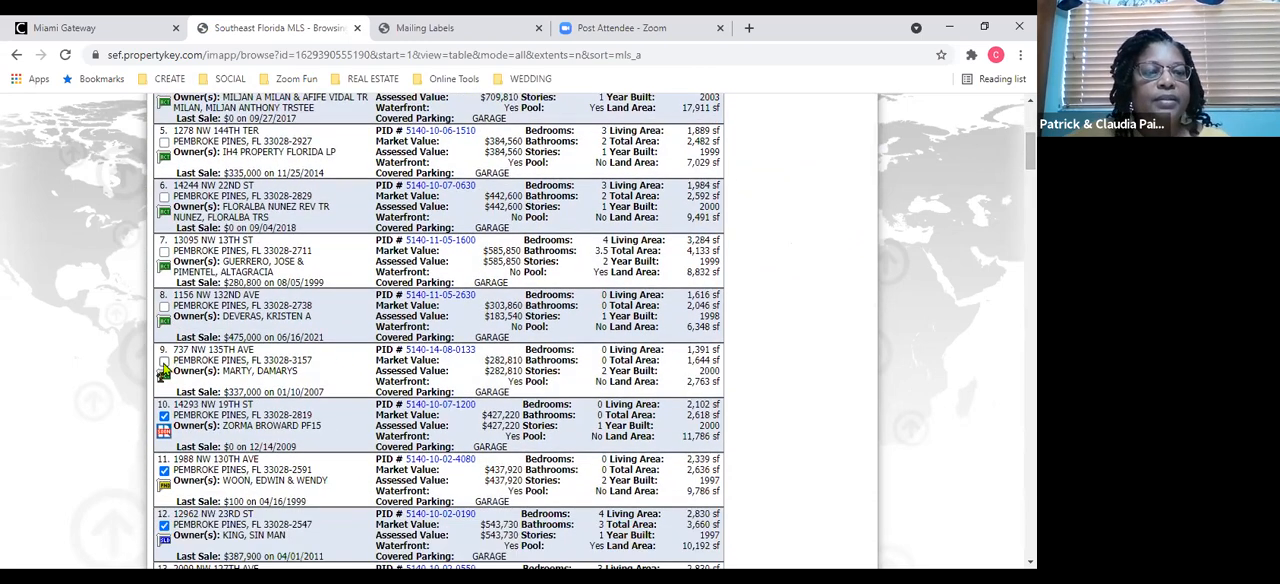
click(164, 414)
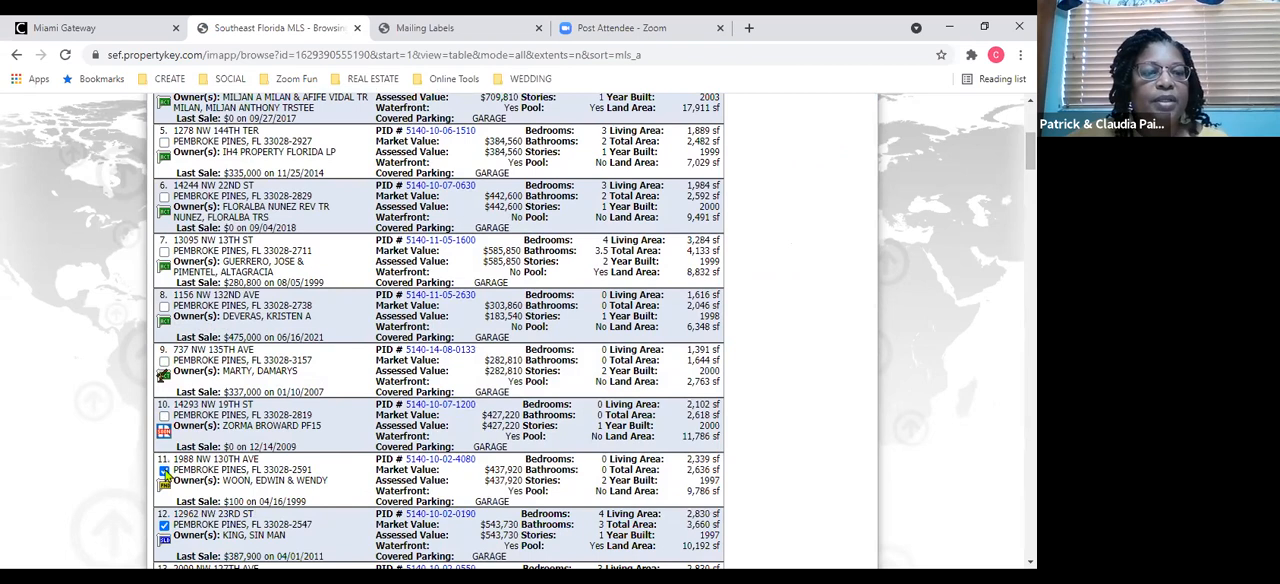
click(164, 470)
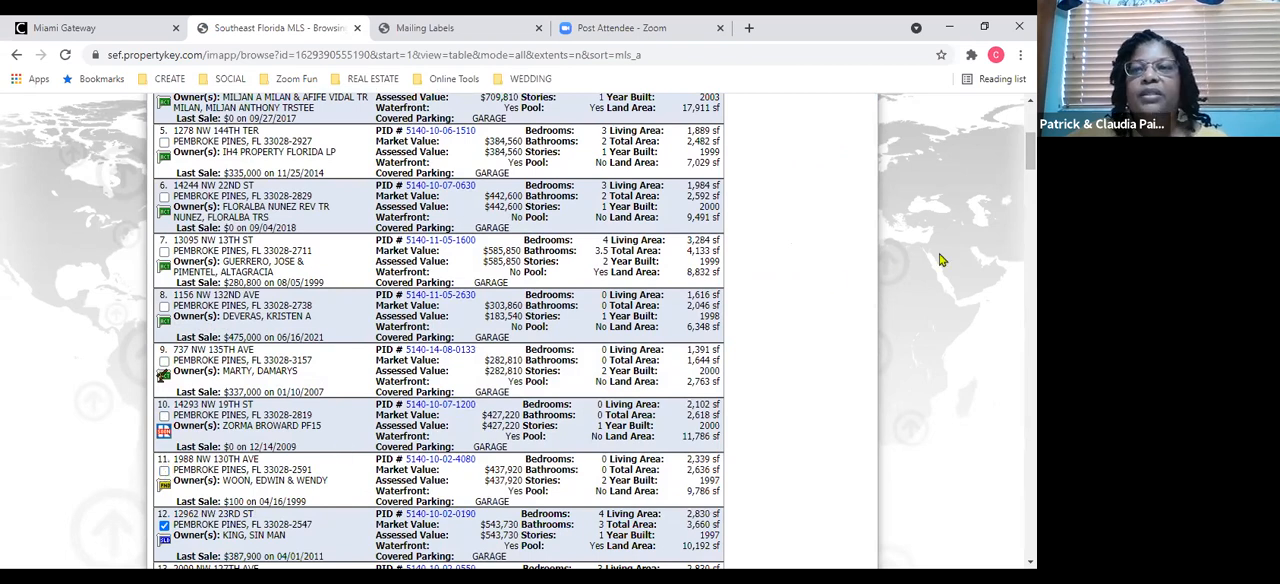
Start creating mail labels from the results and set the label content to Owner at Property Address, accepting the warning.
drag(1031, 152, 1031, 122)
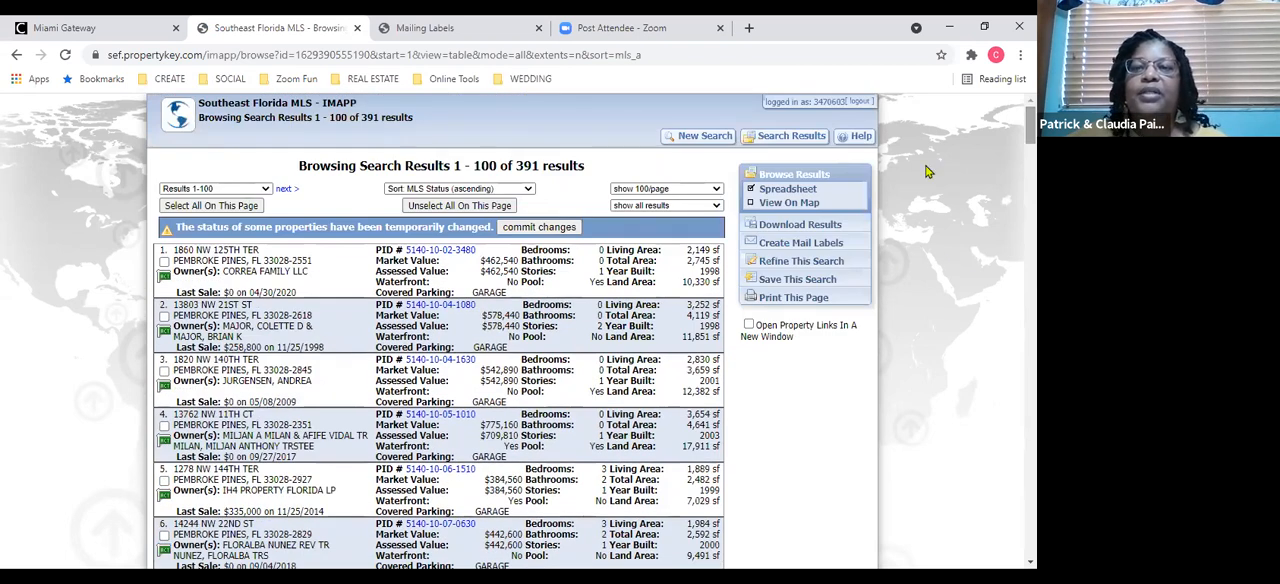
click(786, 247)
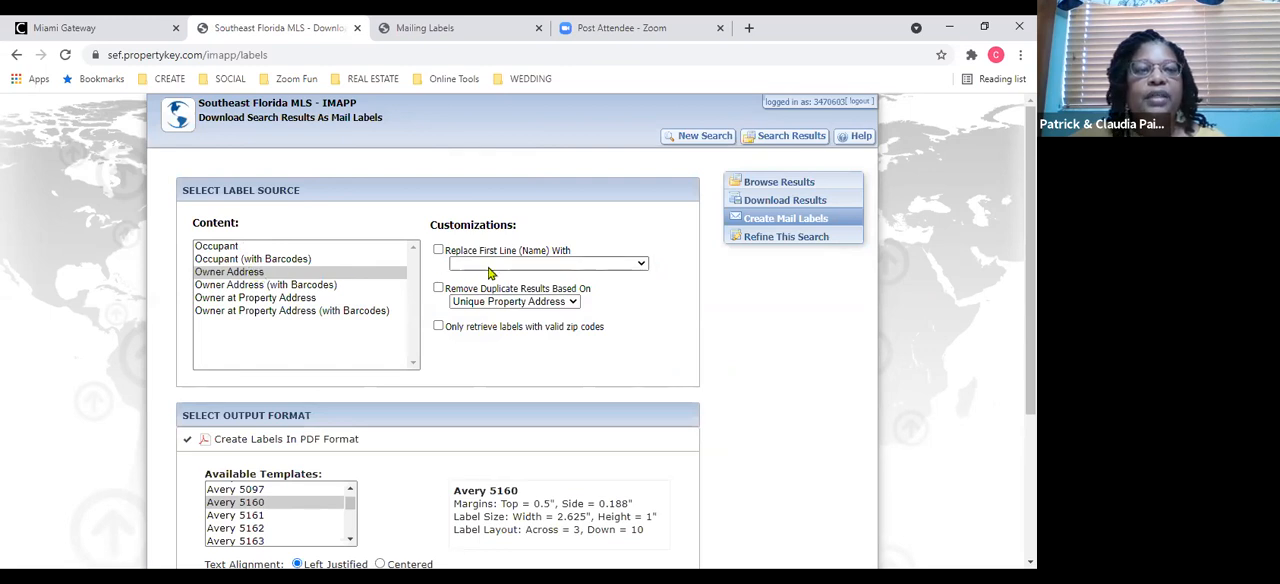
click(268, 298)
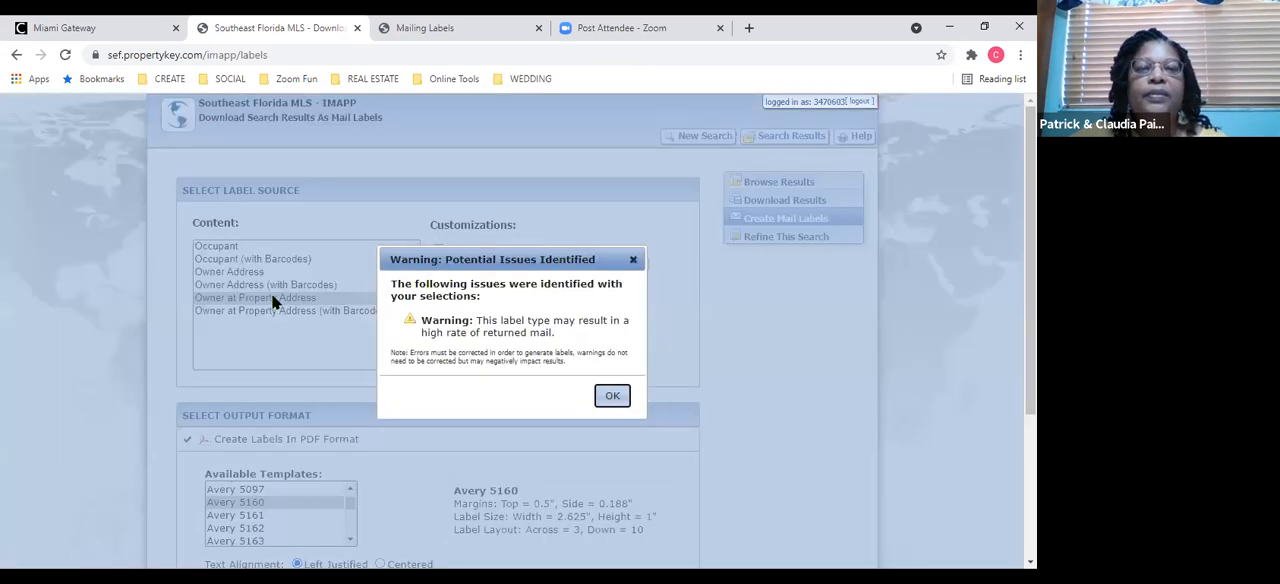
click(612, 396)
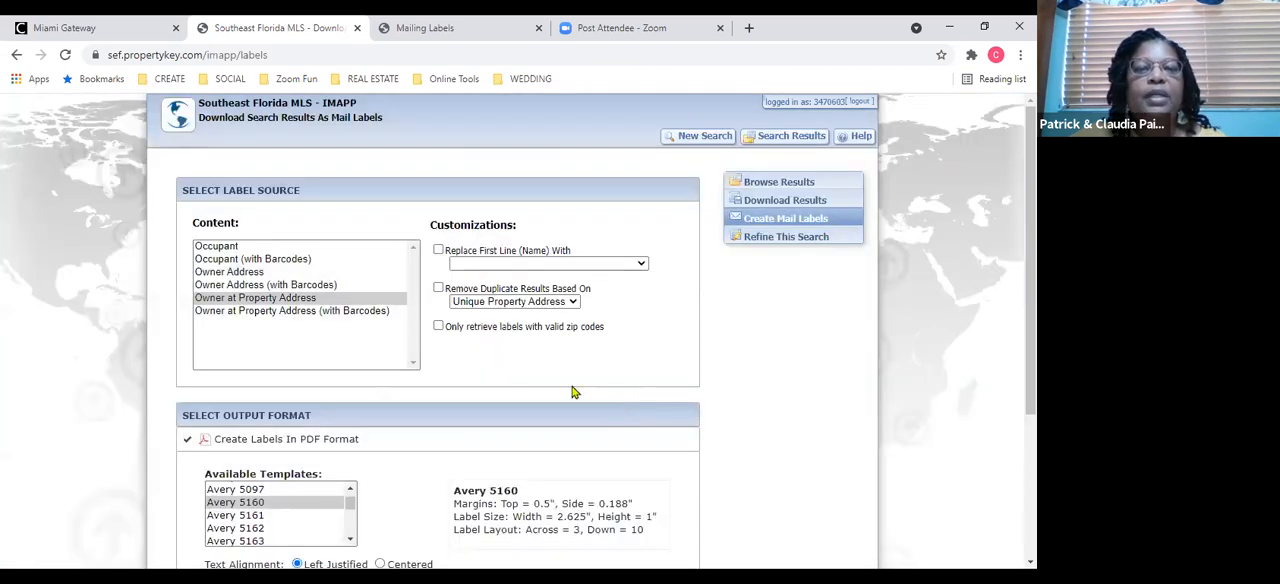
click(303, 300)
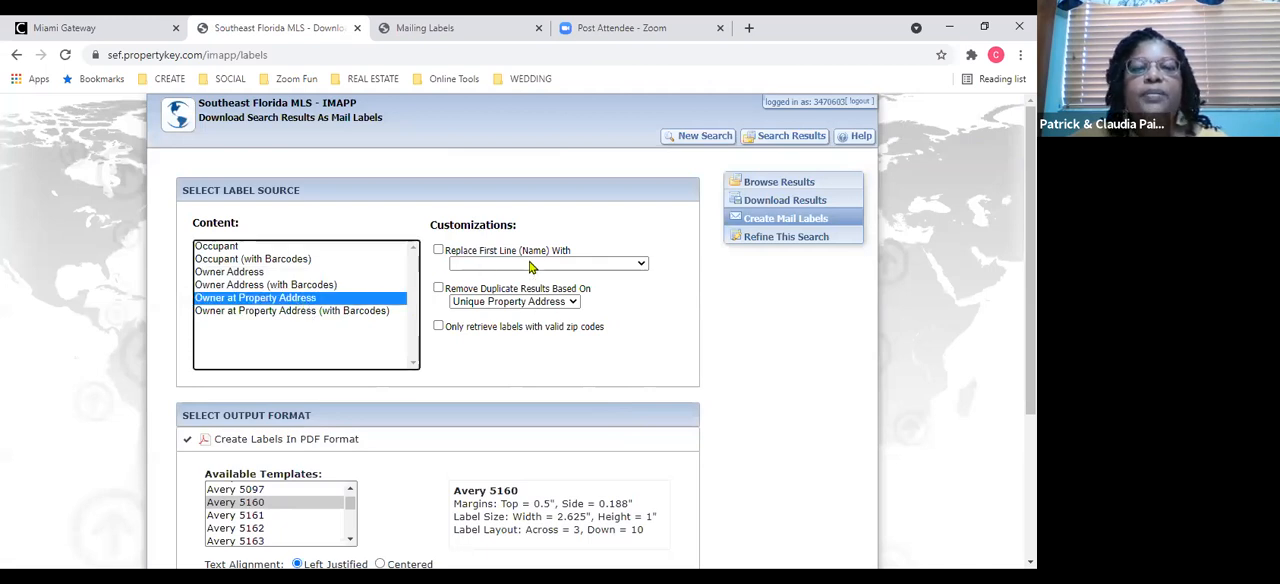
Enable replacing the labels' first line (name) with First Line plus "or Current Resident".
click(640, 266)
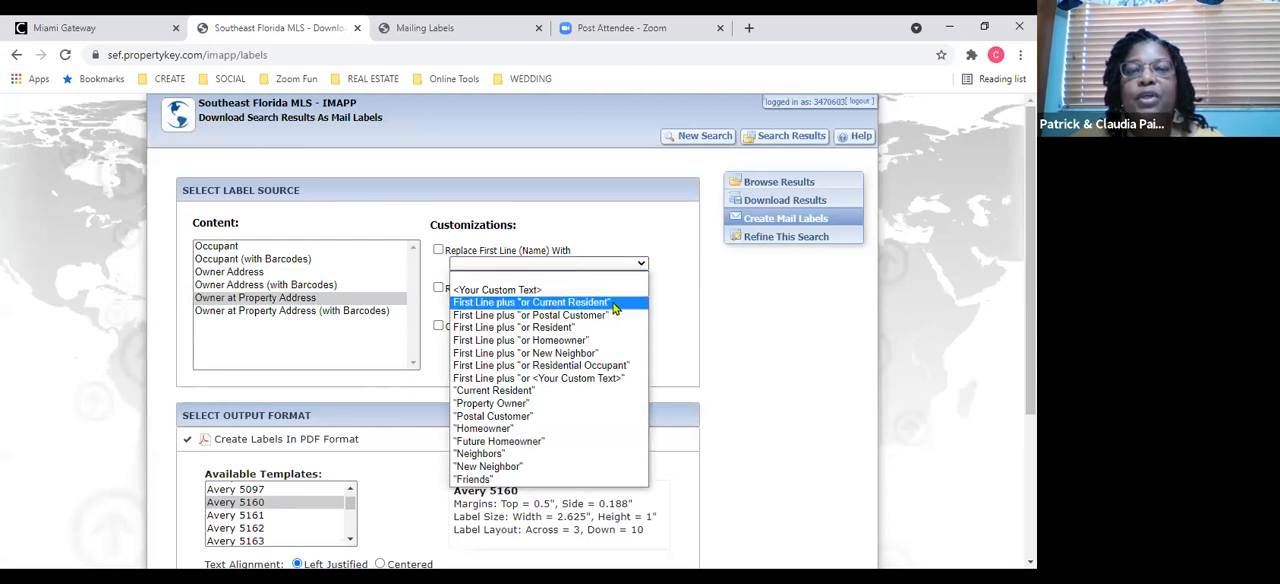
click(614, 305)
click(438, 250)
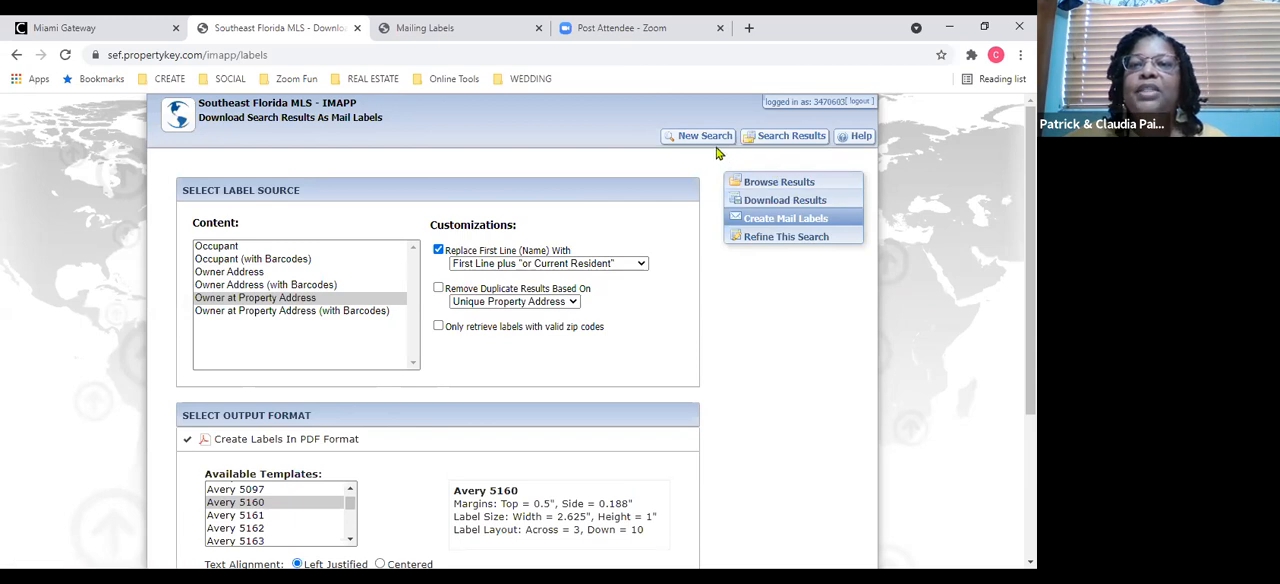
Return to refining the tax search and look through the search fields available for the Building Area row, leaving it unchanged.
click(757, 239)
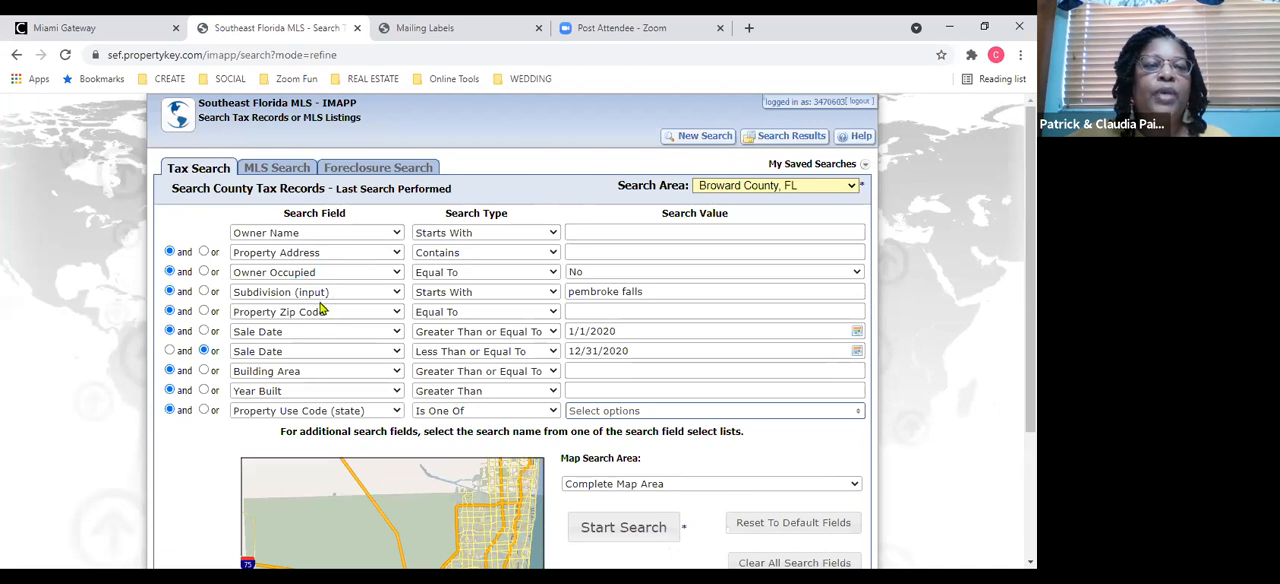
click(396, 376)
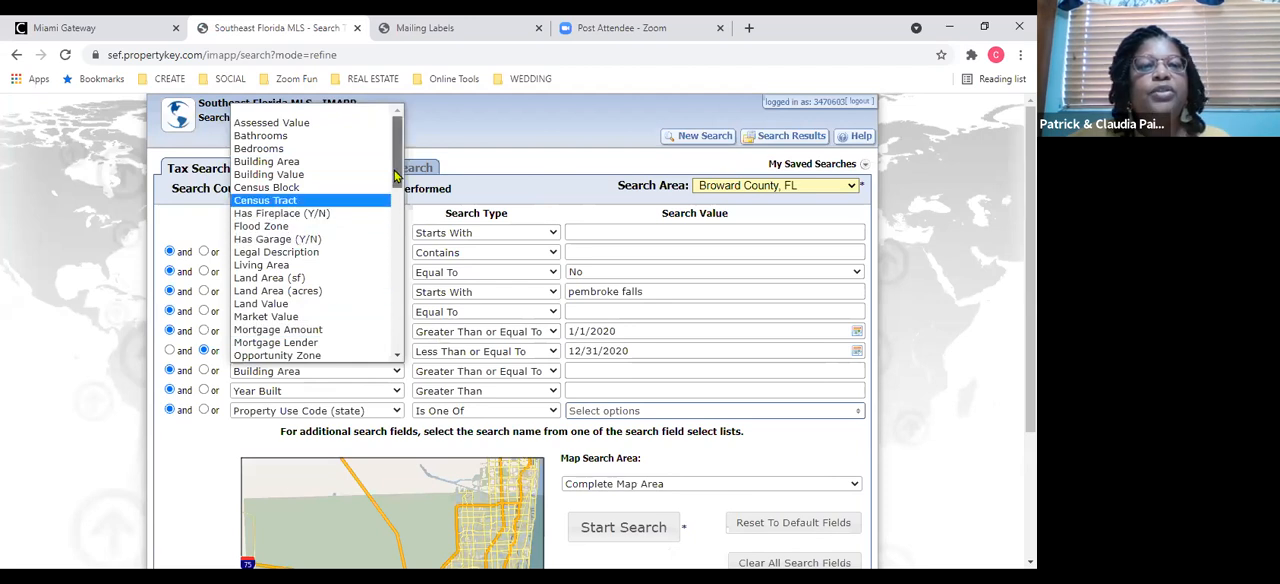
scroll(396, 178, down, 5)
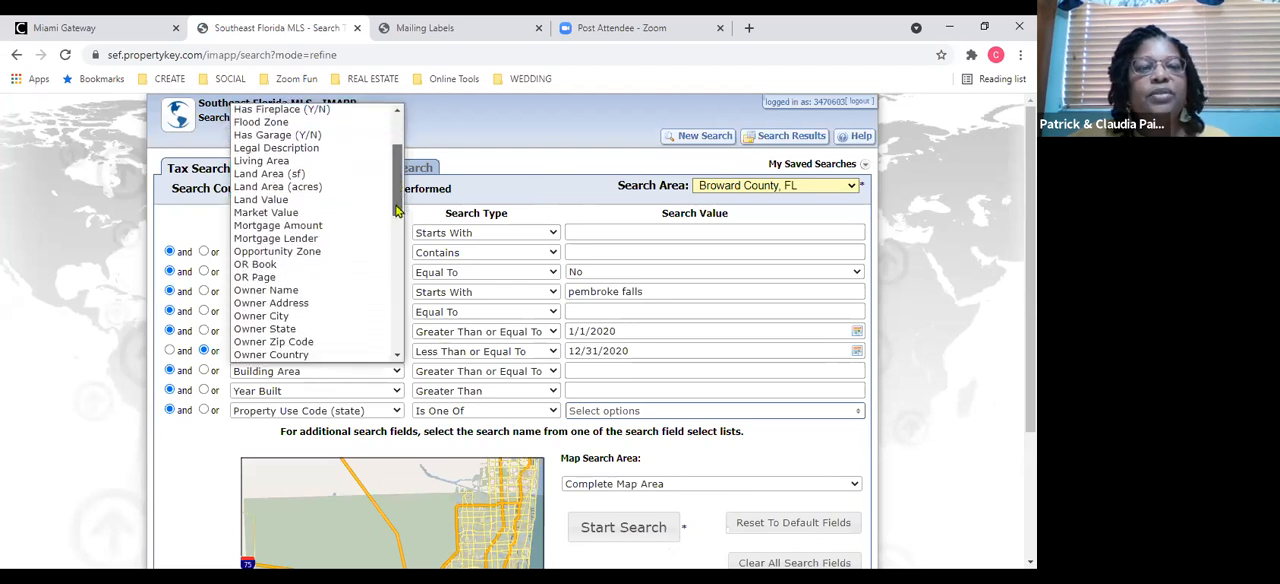
scroll(396, 238, down, 5)
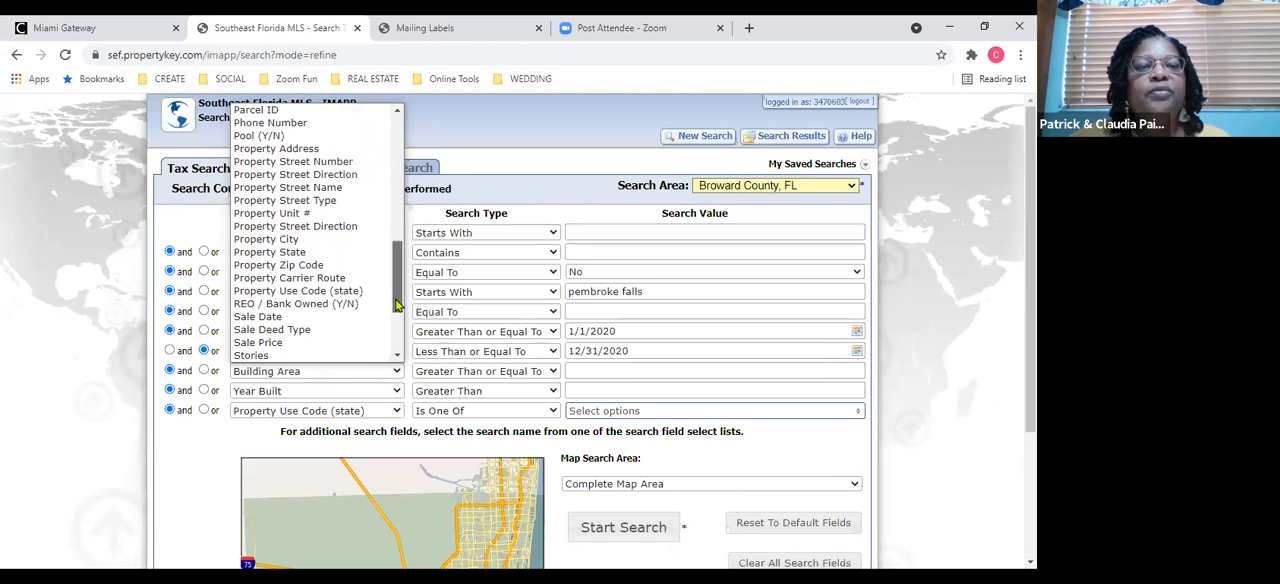
scroll(400, 333, down, 2)
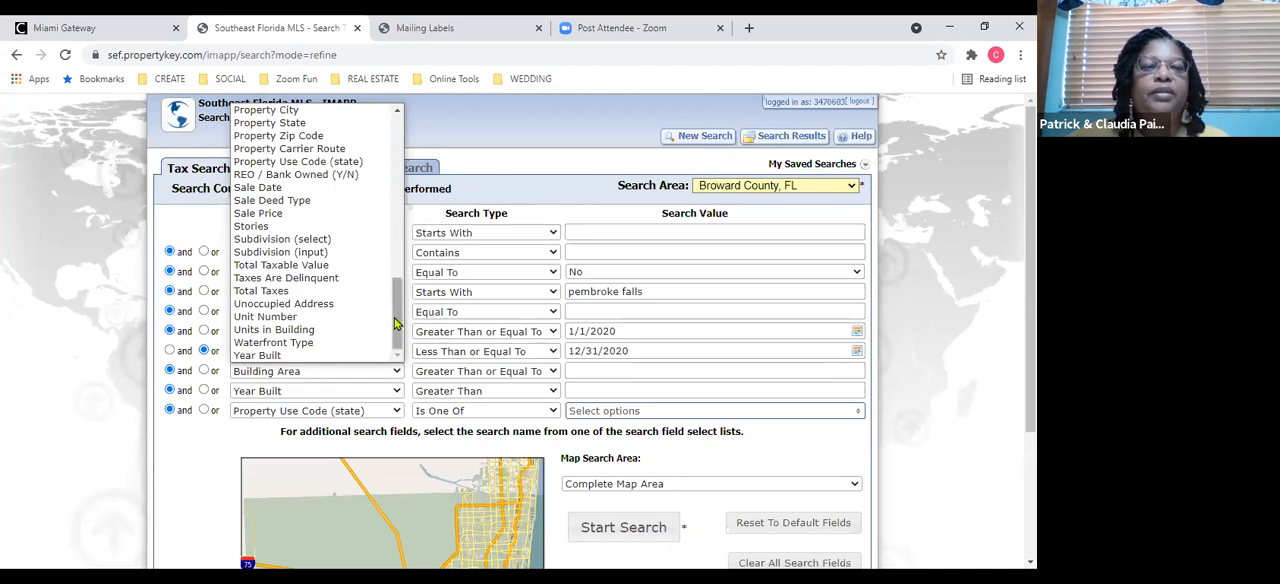
drag(396, 325, 392, 298)
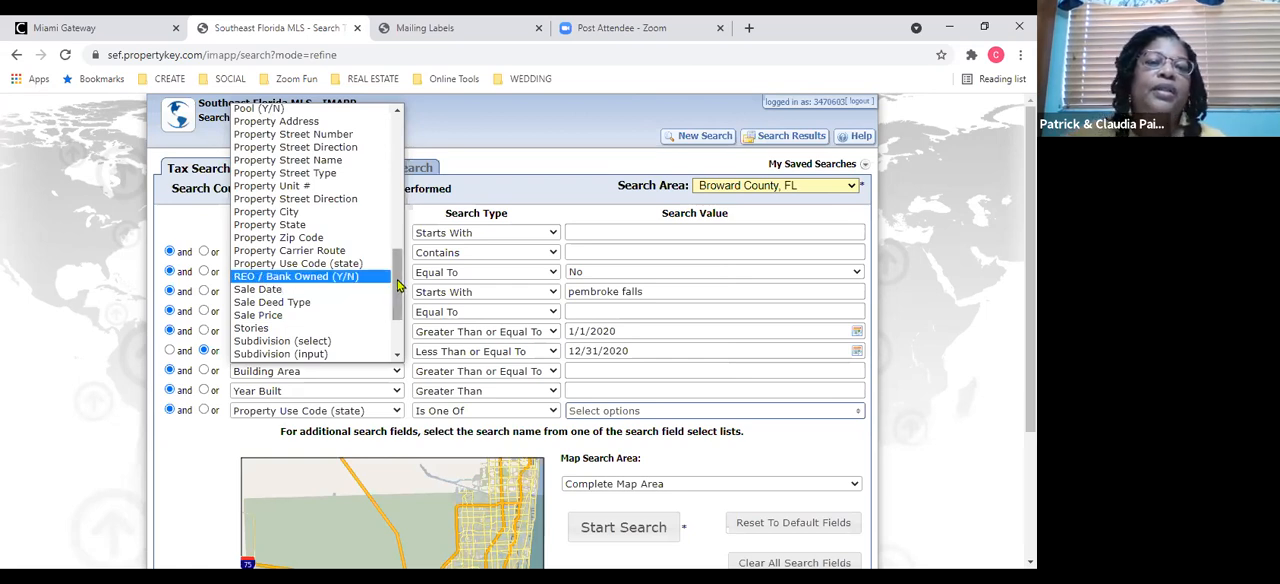
scroll(385, 245, up, 5)
scroll(381, 233, up, 5)
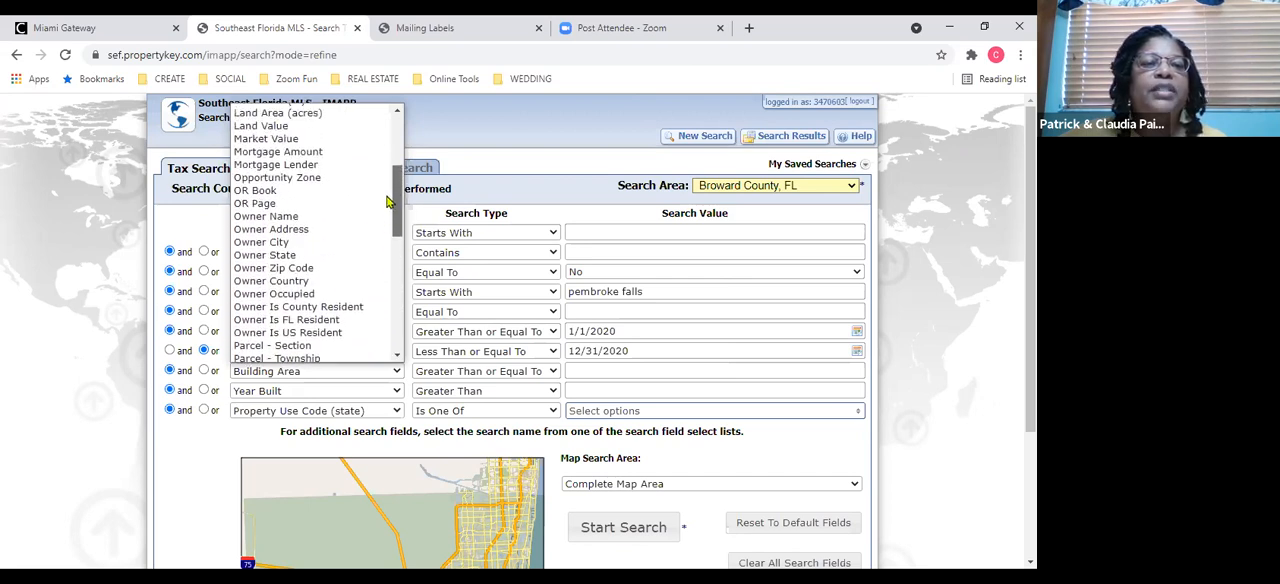
scroll(385, 165, up, 3)
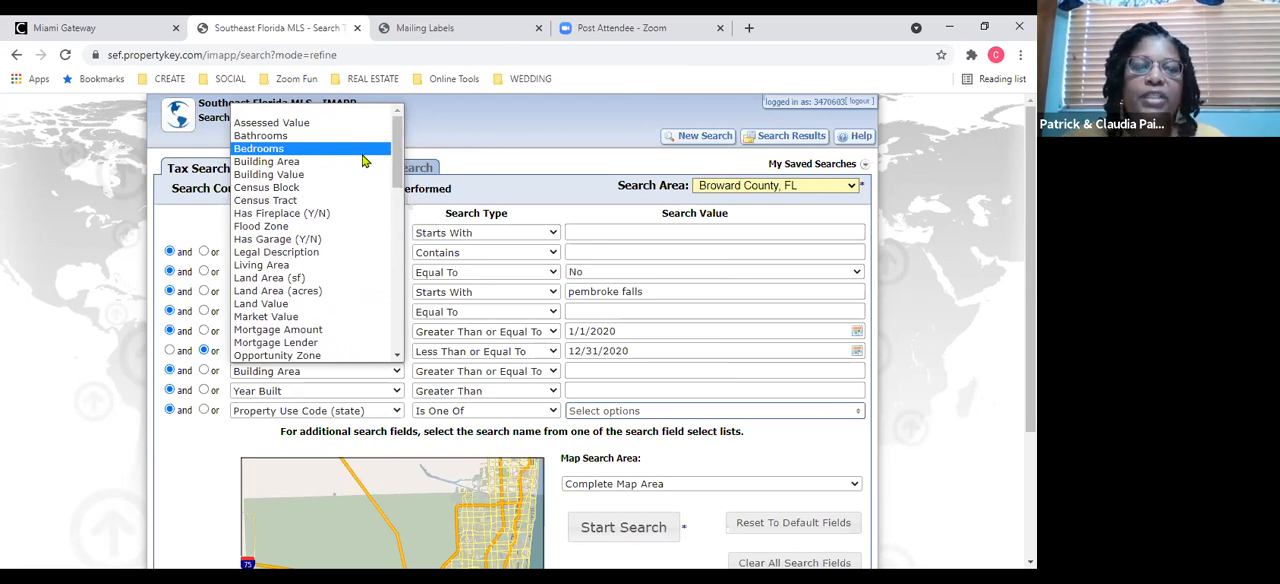
click(517, 162)
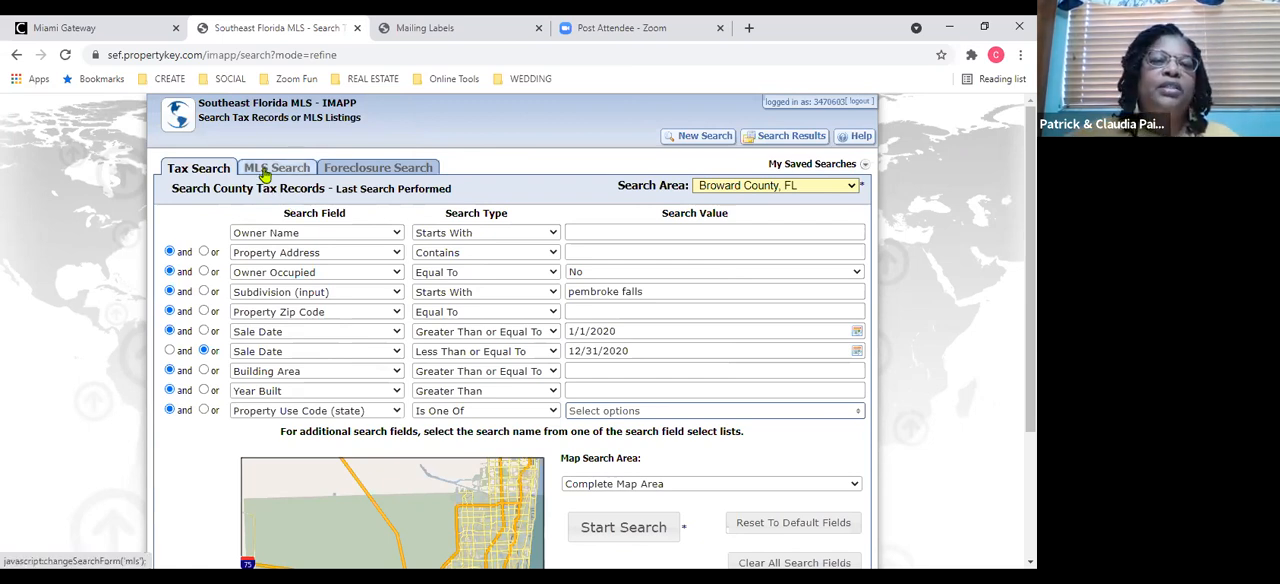
Switch to the MLS Search and replace the Adj SF-Living Area criterion with Listing Status equal to Expired (not relisted).
click(266, 170)
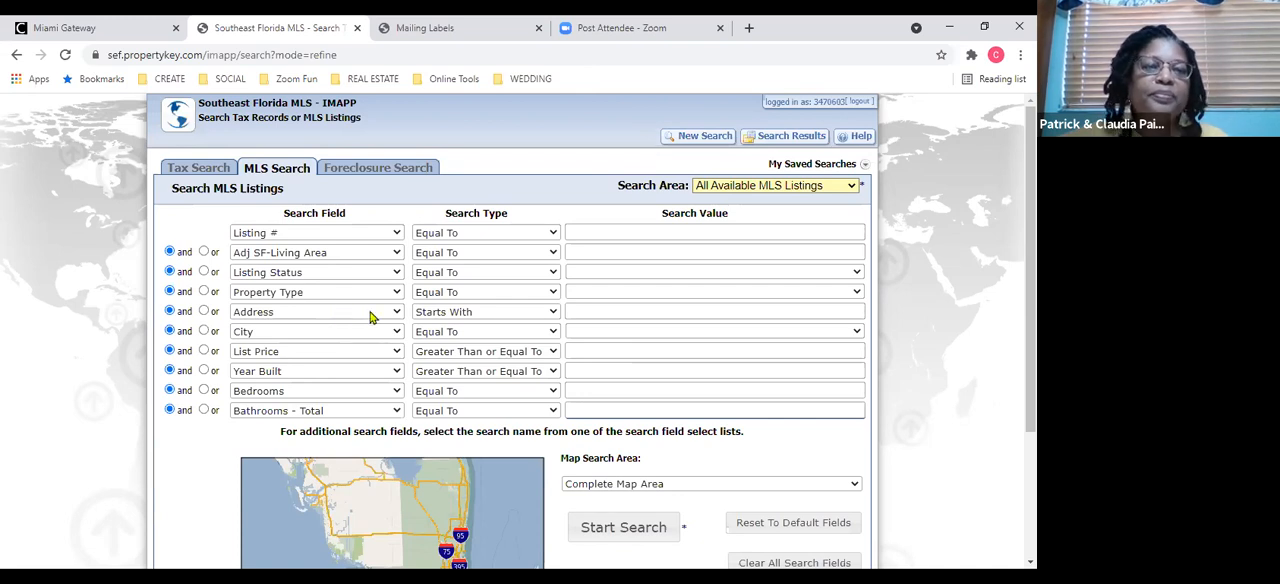
click(397, 253)
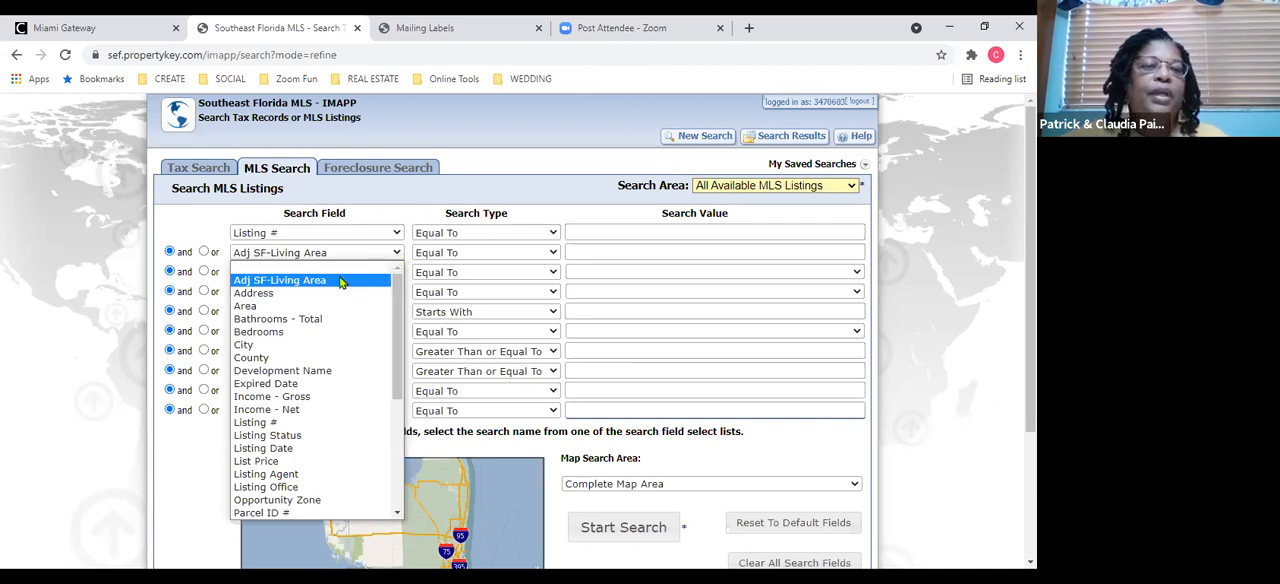
click(322, 437)
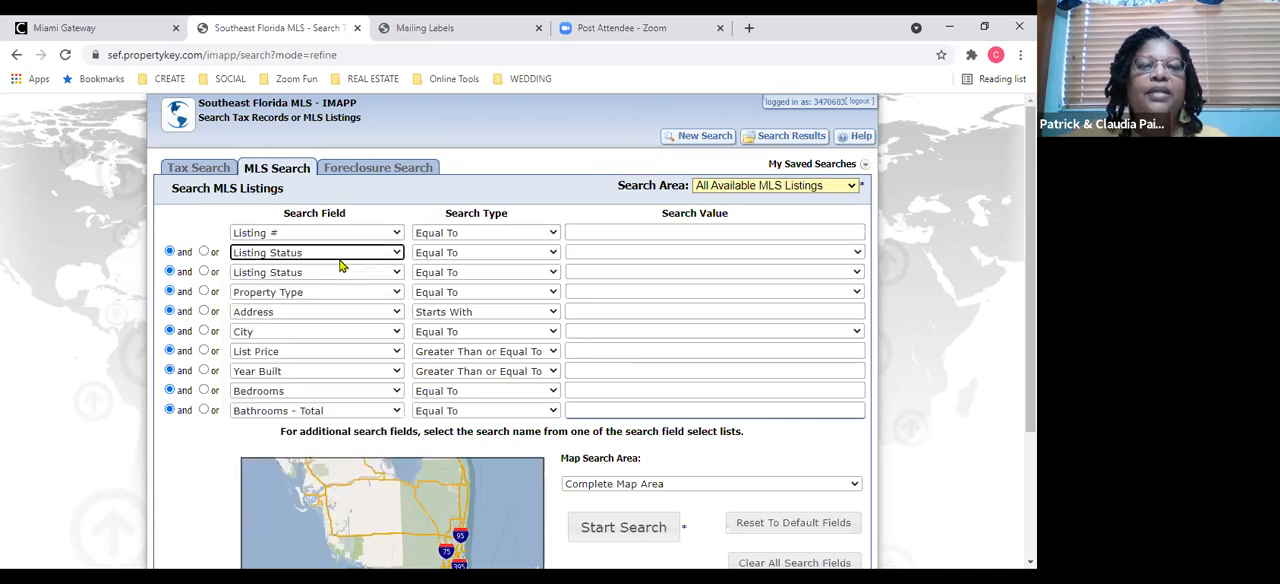
click(692, 254)
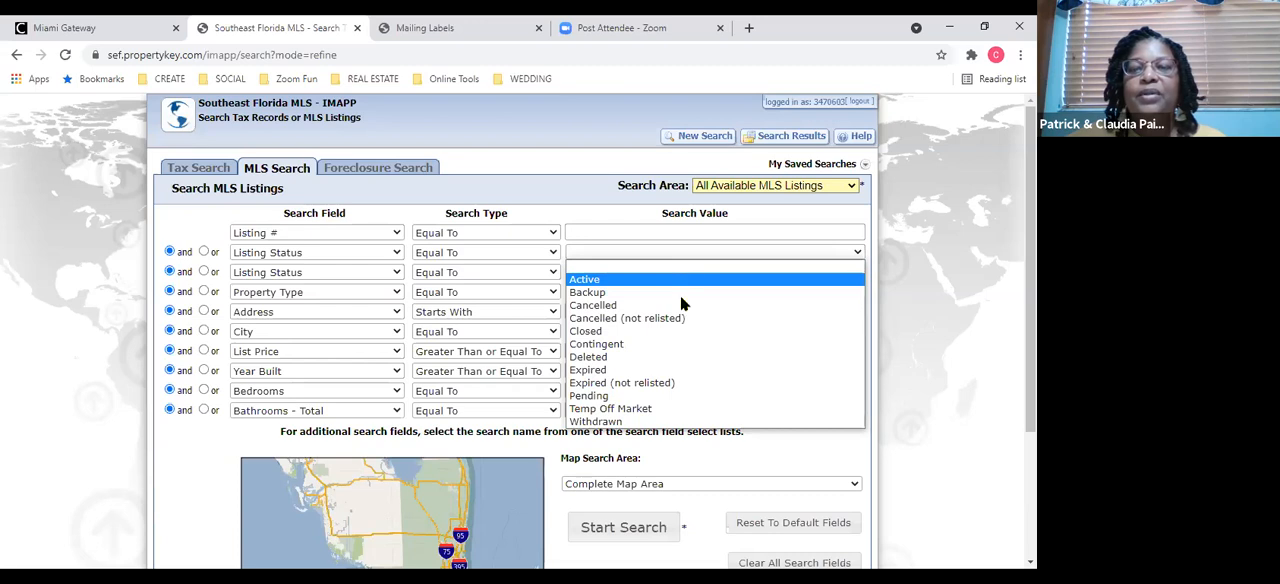
click(672, 384)
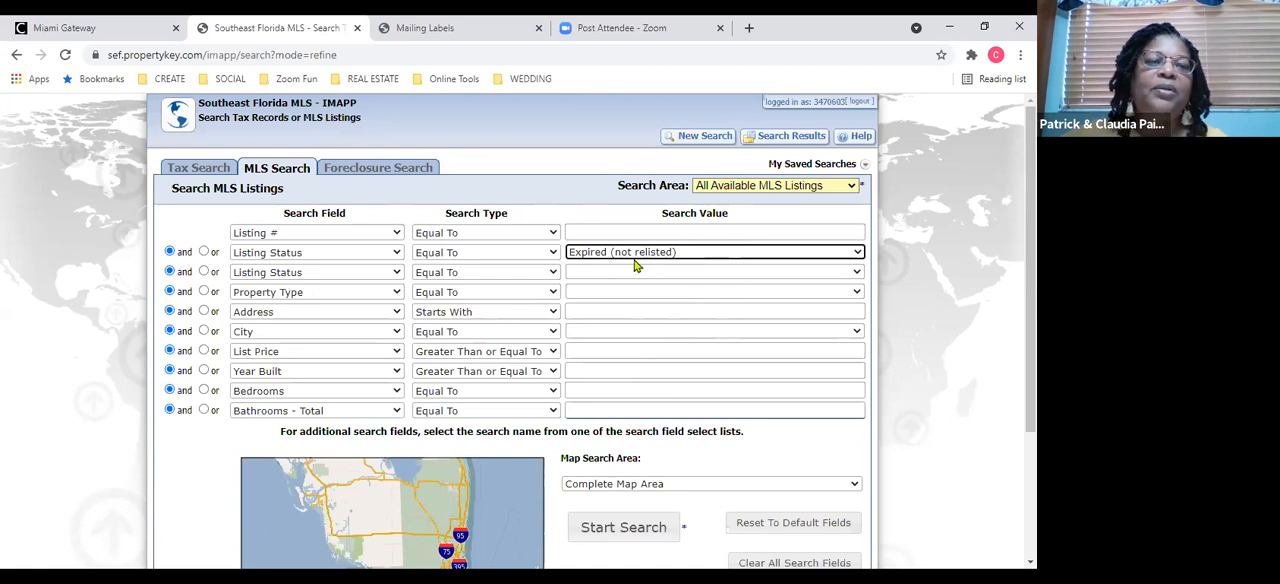
Replace the second Listing Status criterion with Expired Date Greater Than or Equal To 1/1/2021.
click(398, 279)
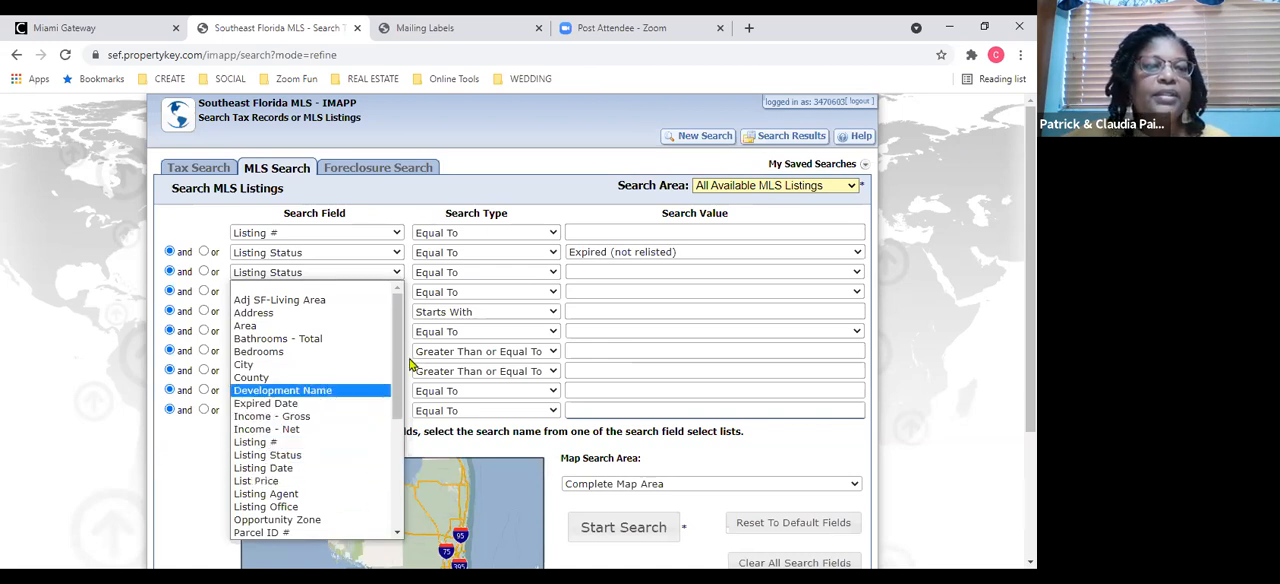
click(377, 414)
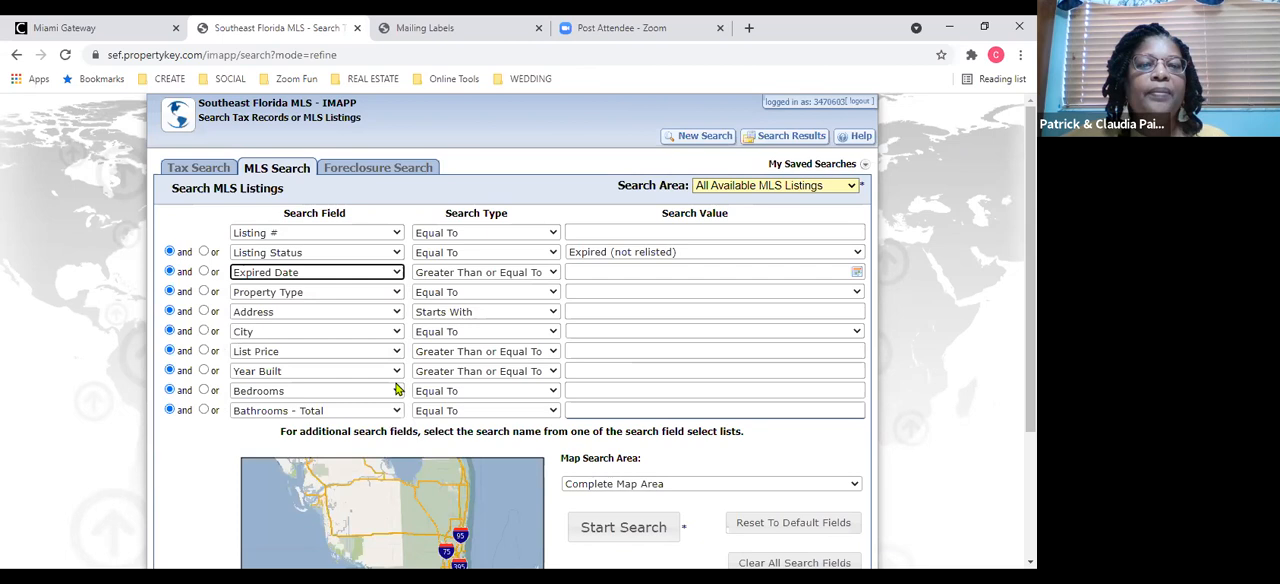
click(576, 272)
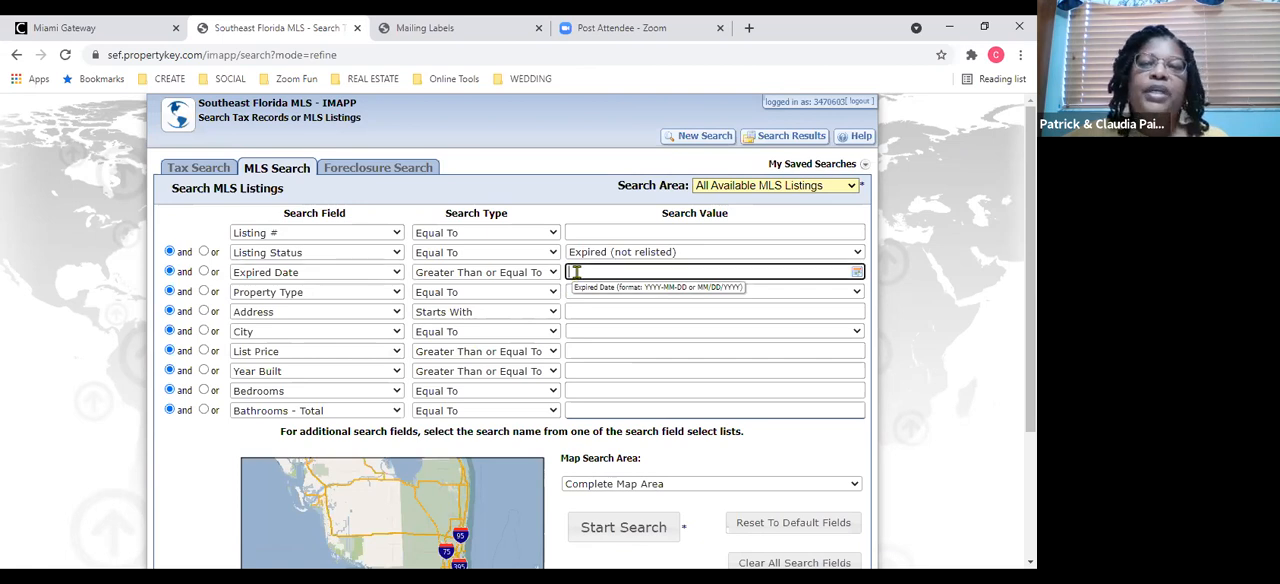
click(576, 272)
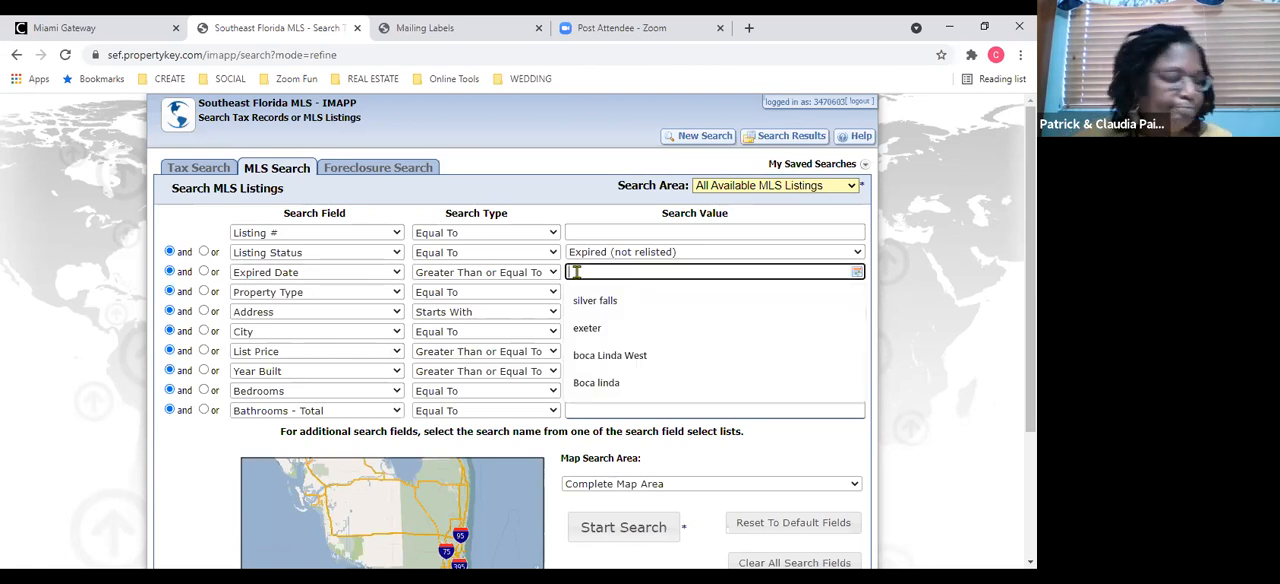
text(1/1)
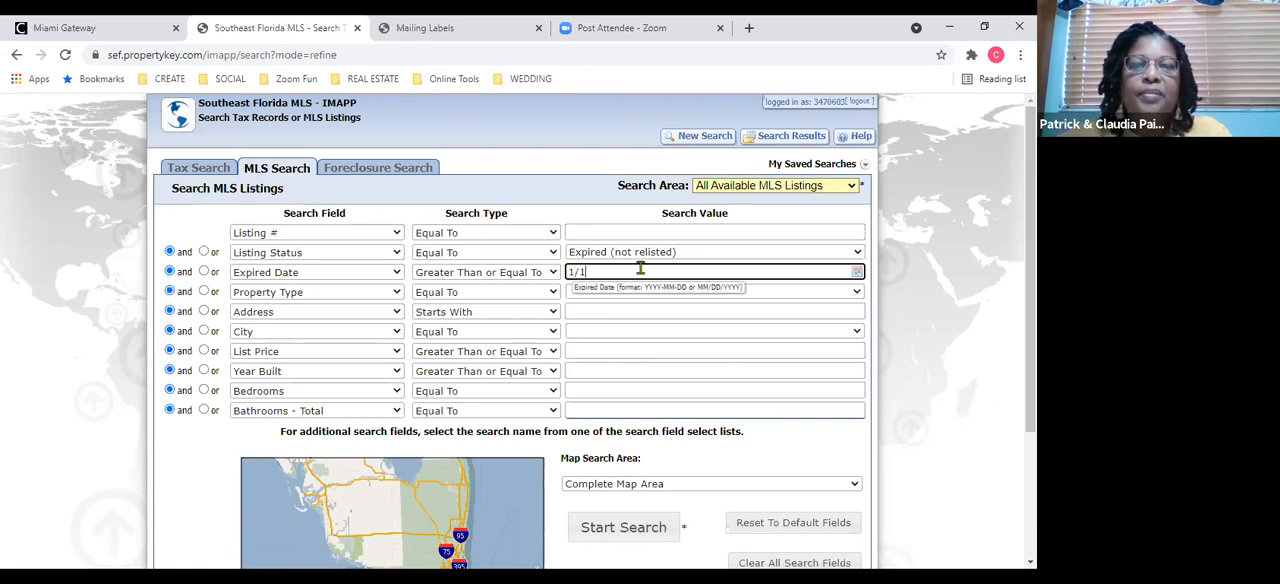
text(/)
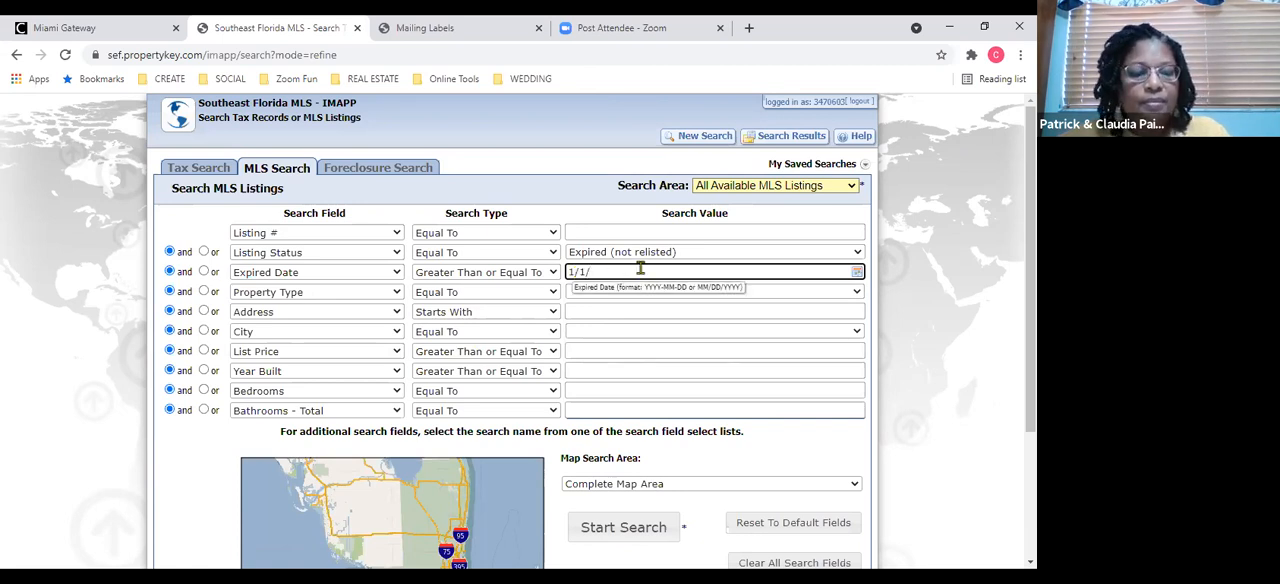
text(2021)
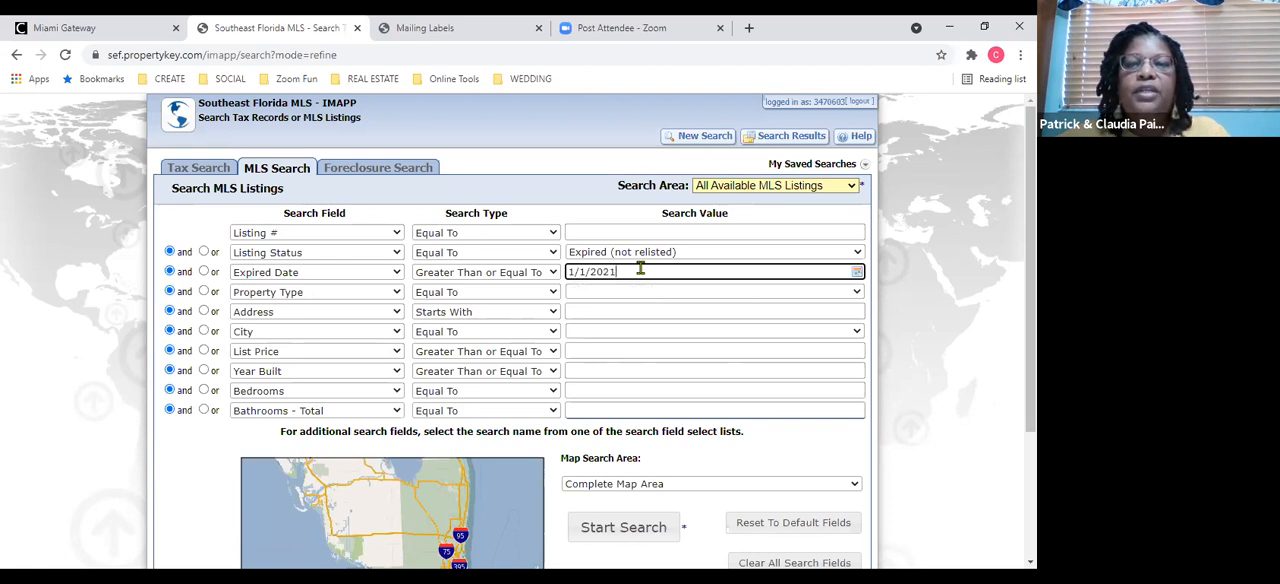
Replace the Property Type criterion with Listing Date Less Than or Equal To, joined with "or".
click(394, 292)
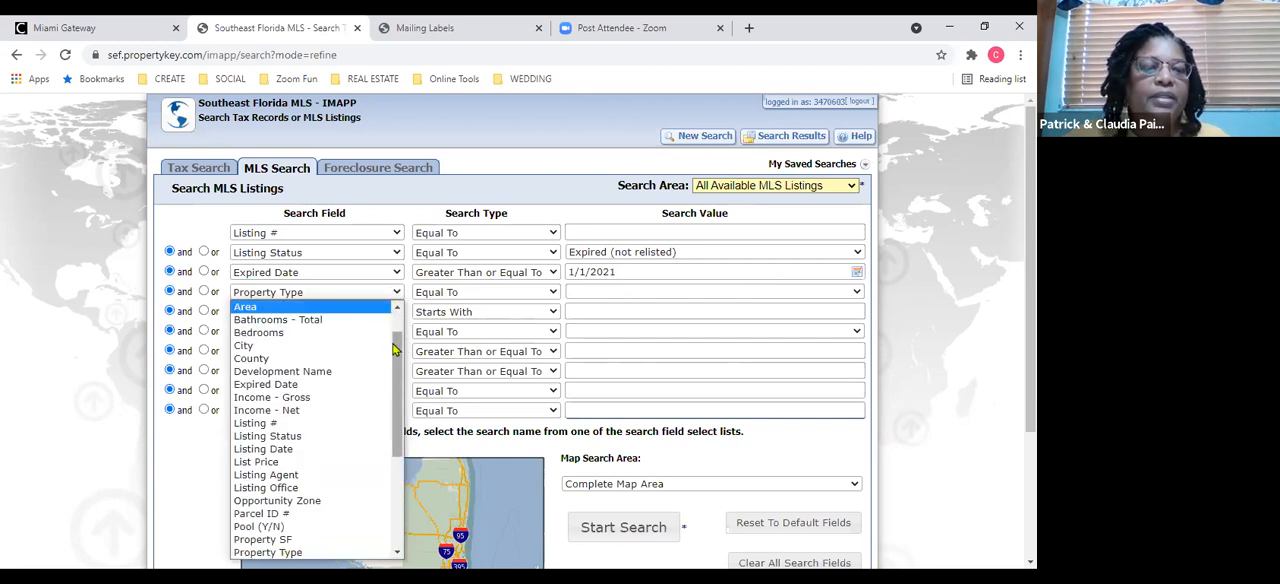
click(362, 451)
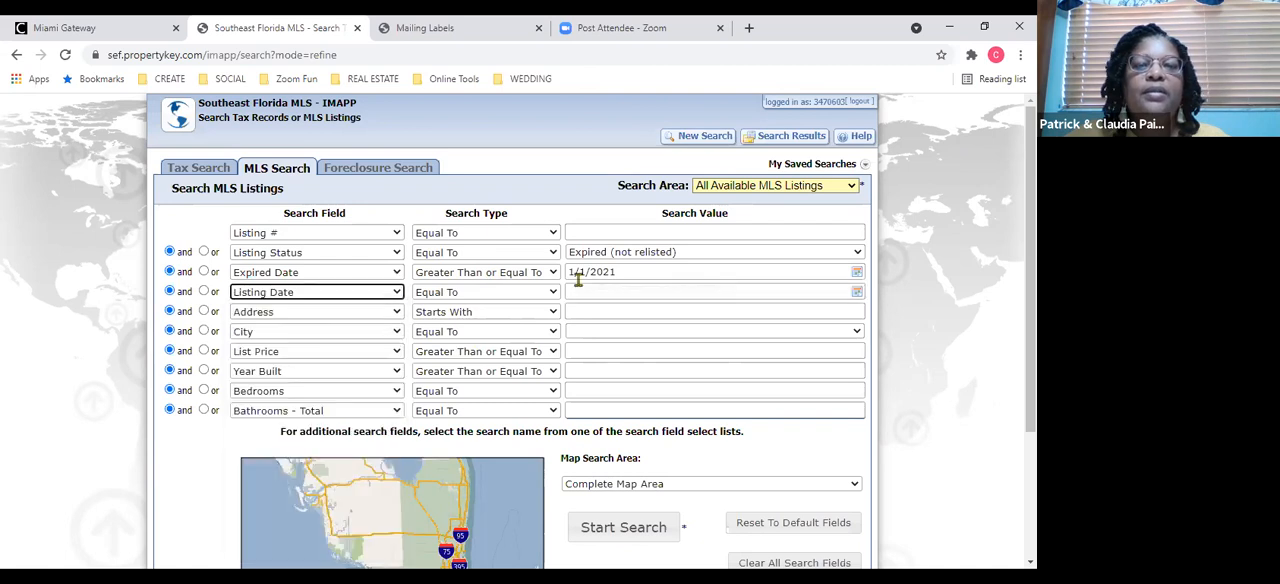
click(553, 293)
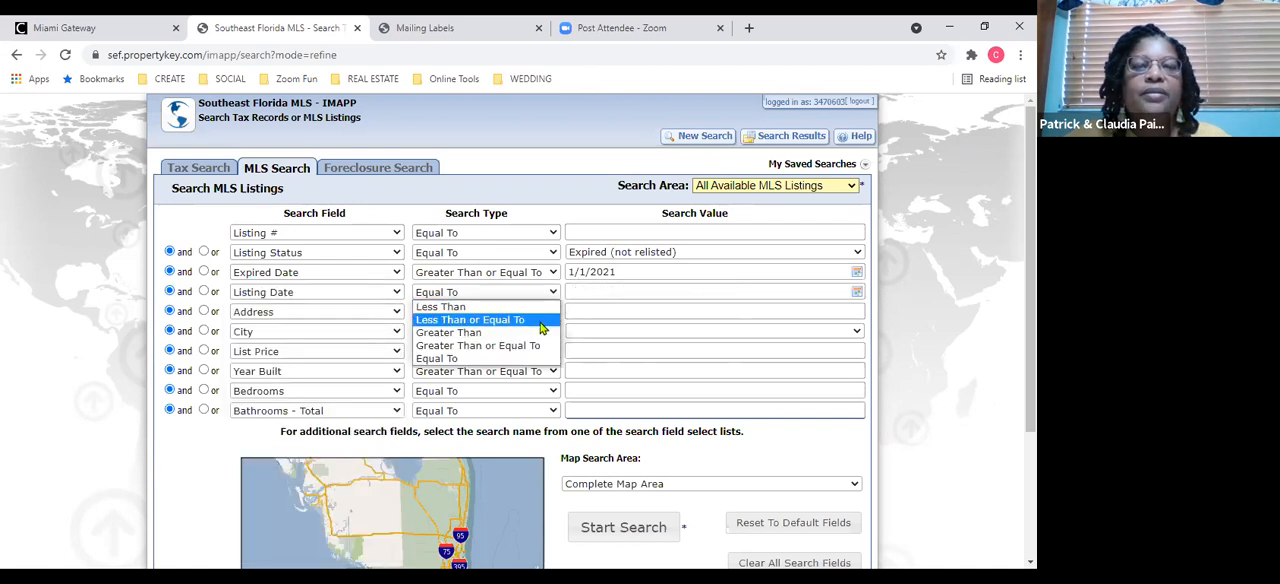
click(540, 320)
click(204, 291)
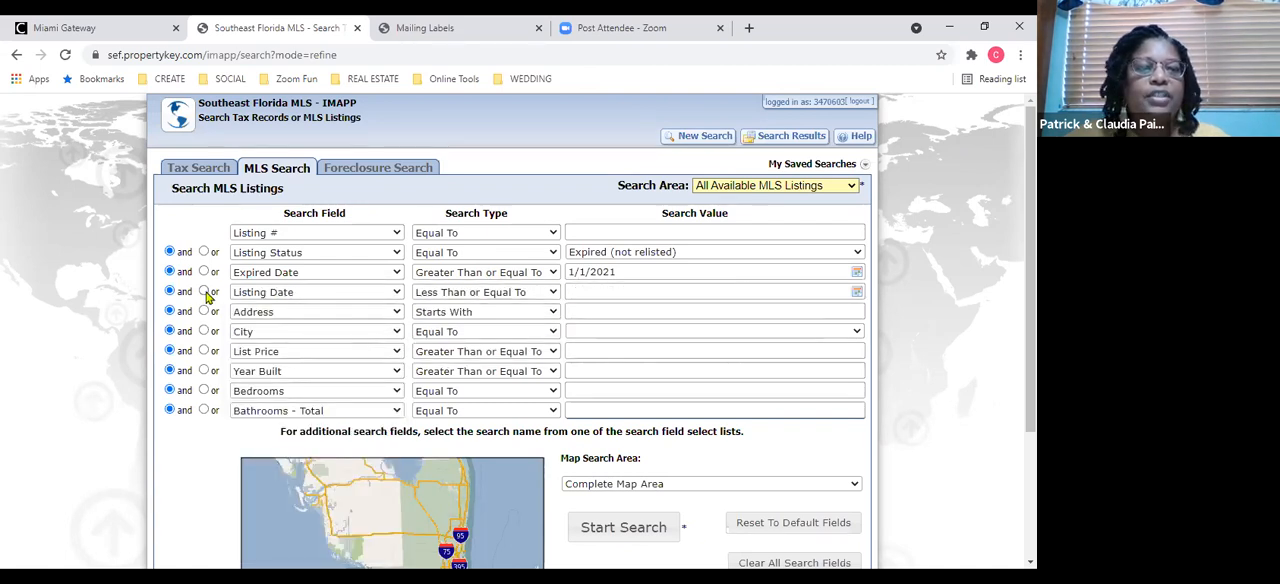
Set the Listing Date value to 3/31/2021 and run the MLS search.
click(616, 290)
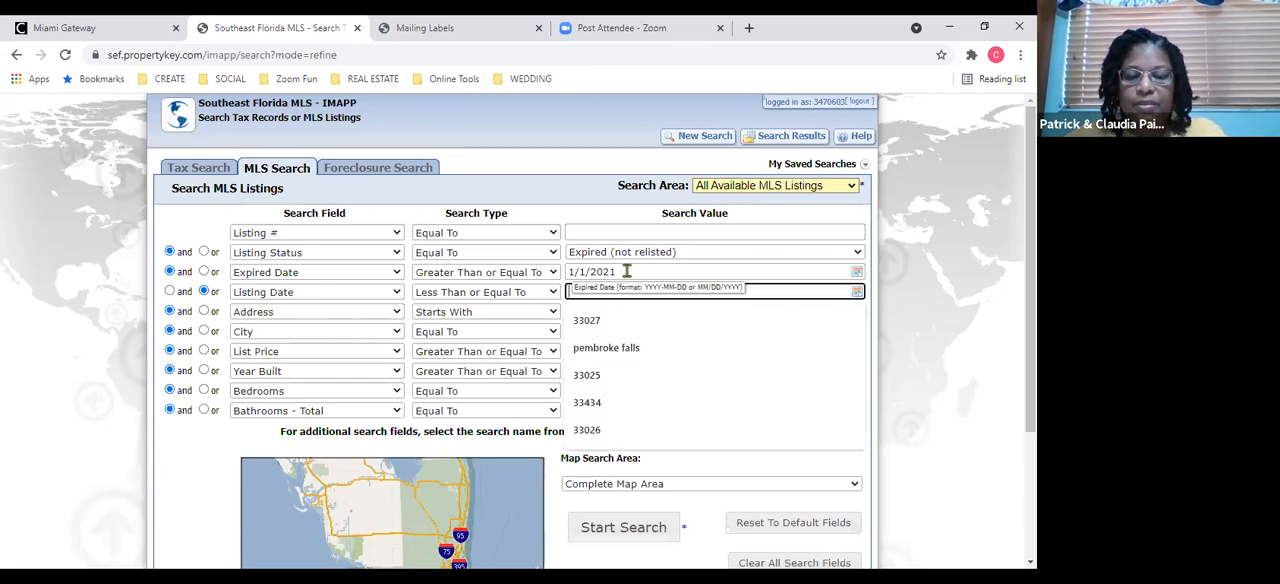
text(1)
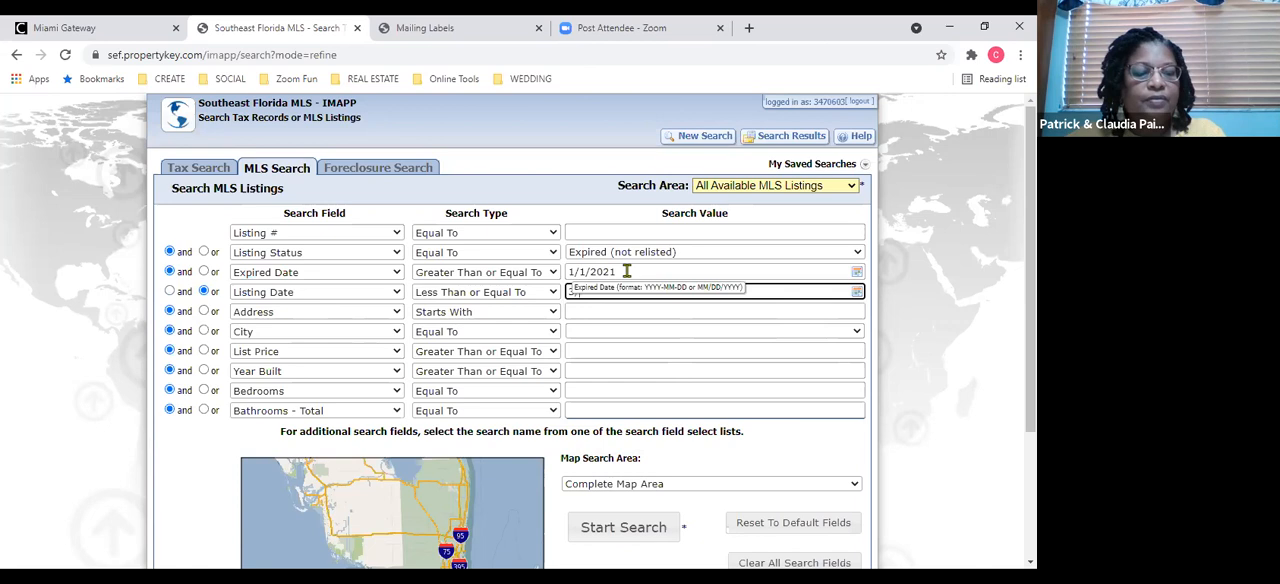
text(/31/21)
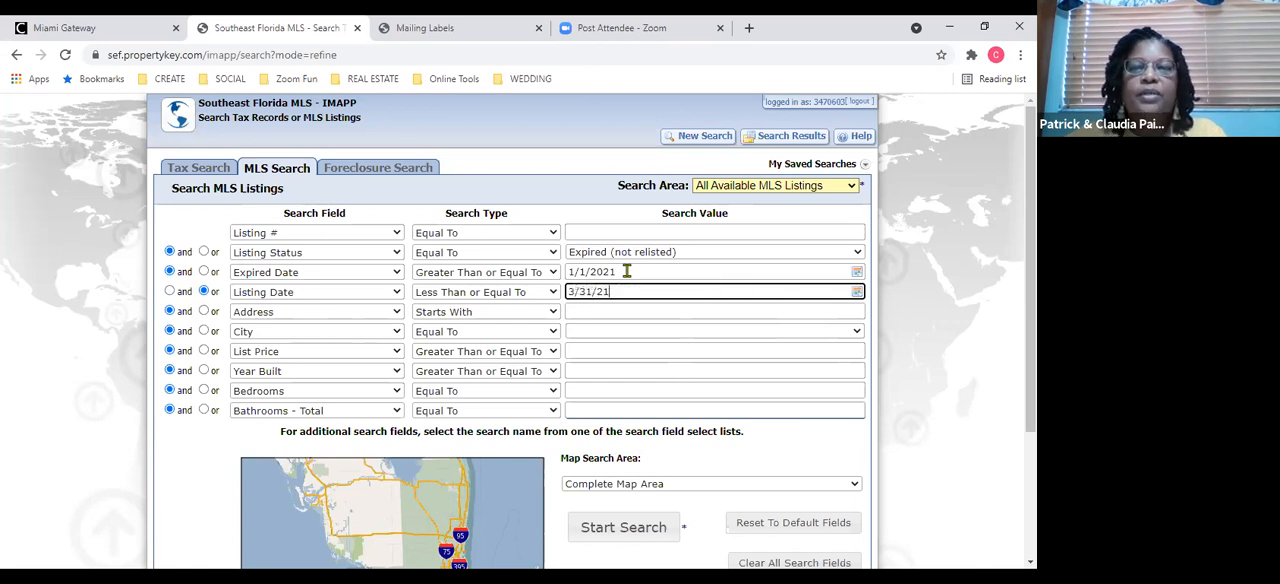
key(BackSpace)
key(BackSpace)
text(2021)
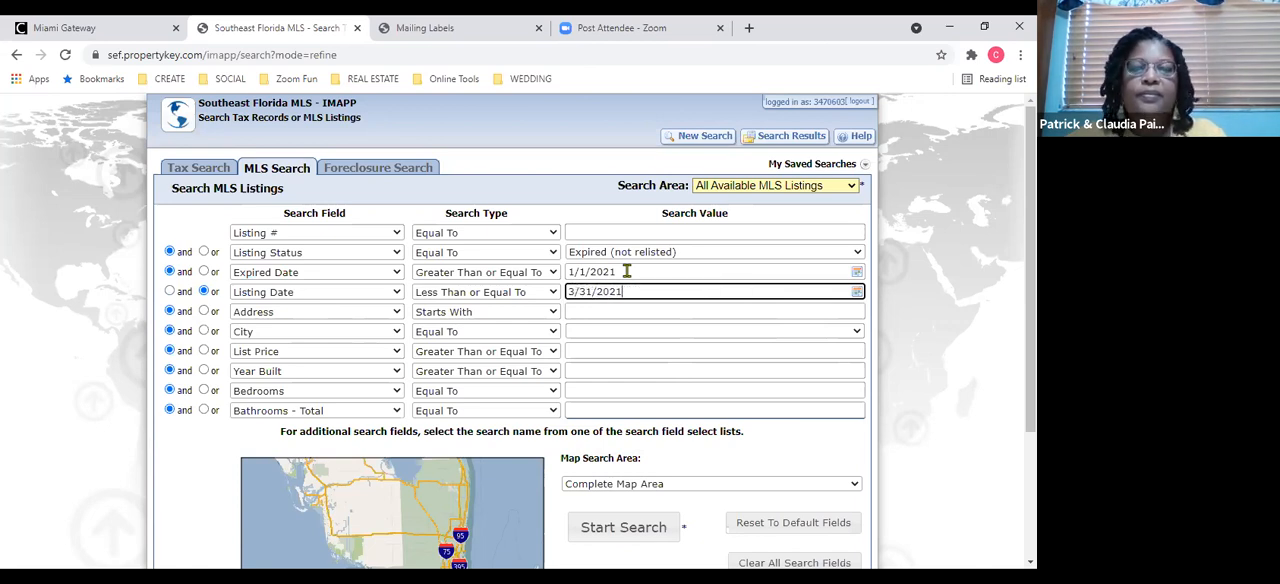
click(631, 309)
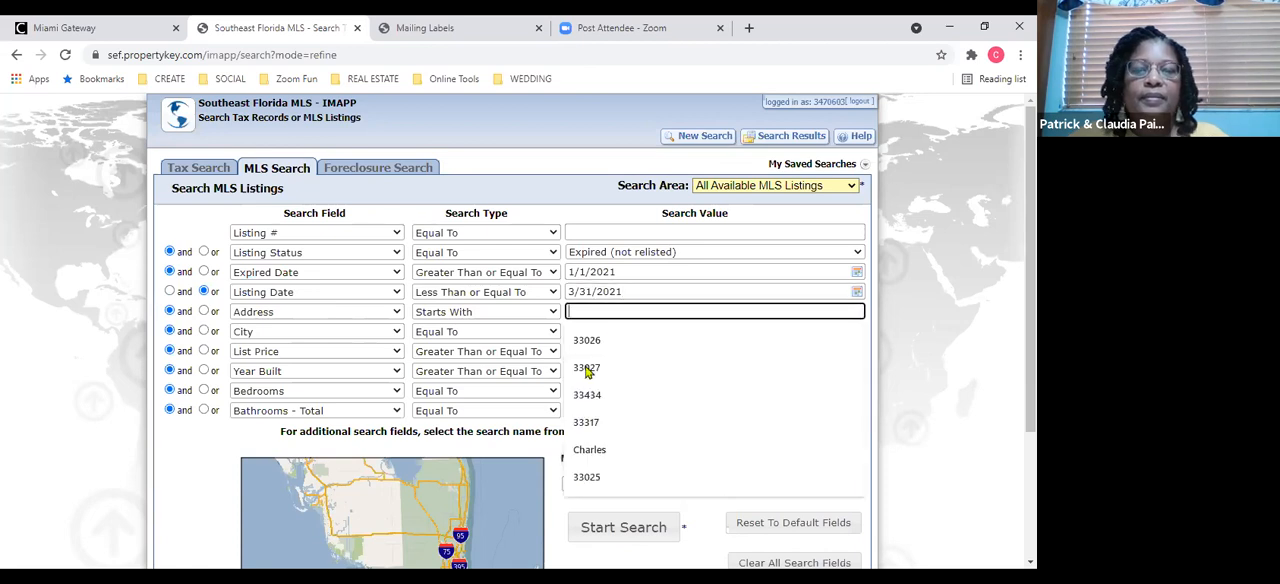
click(627, 531)
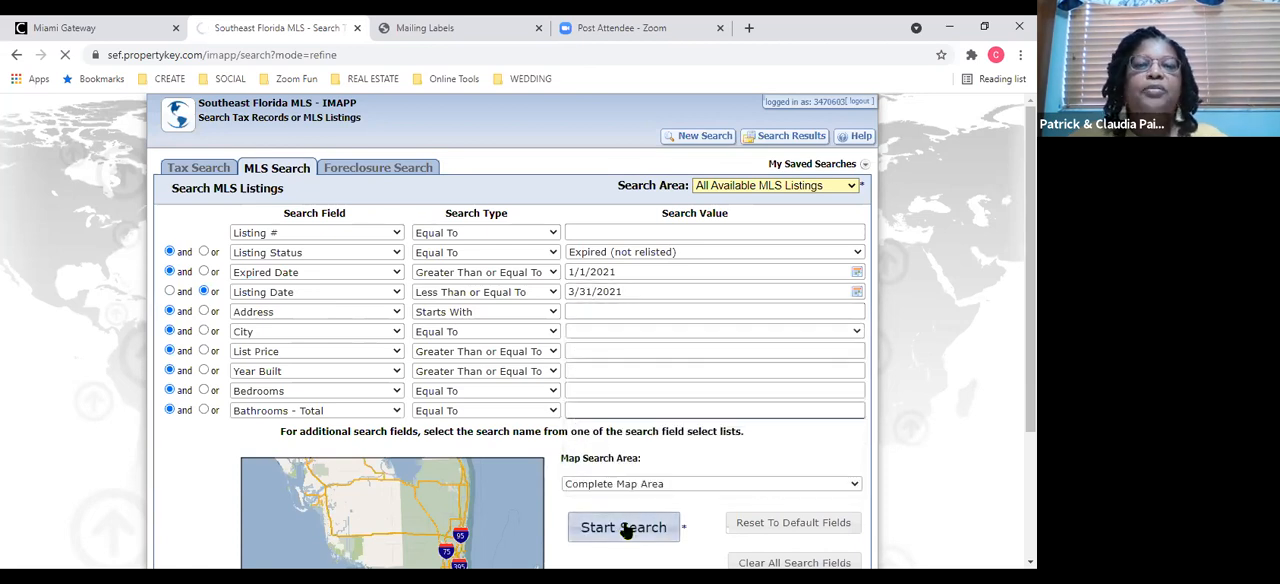
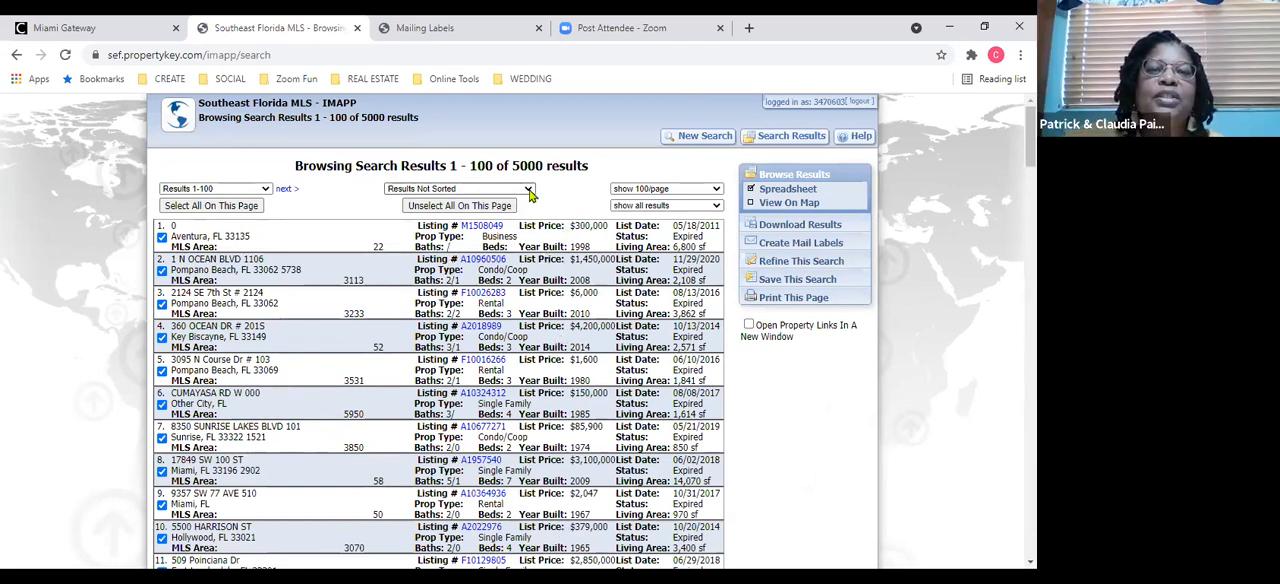
Check the available sort options, view the third result's MLS listing details and return to the results list.
click(530, 190)
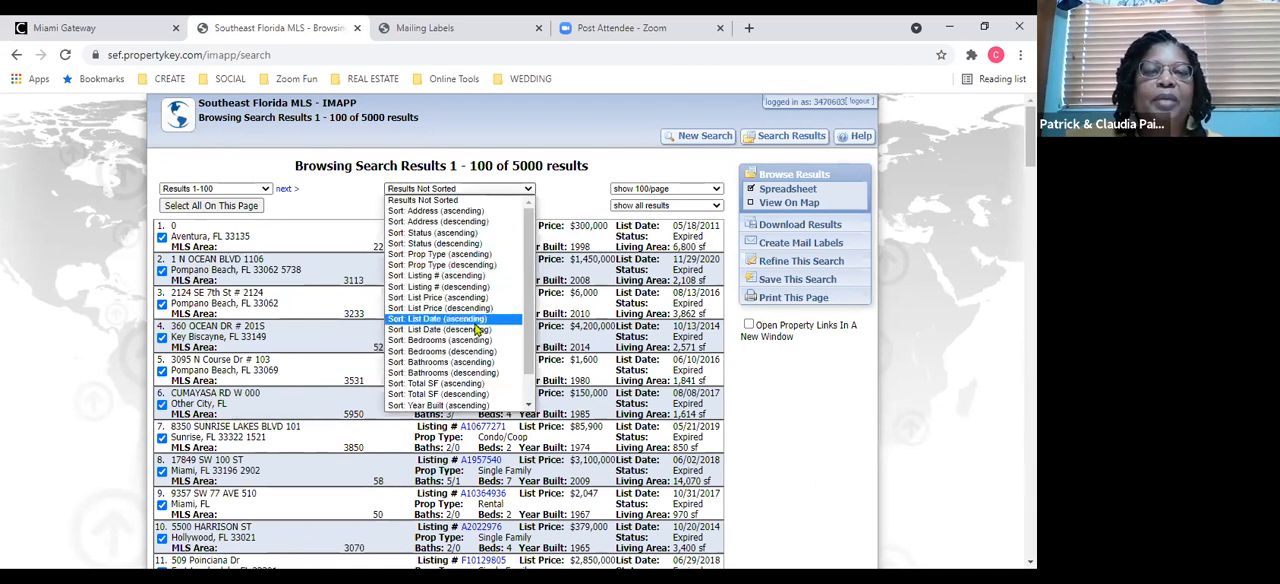
double_click(575, 318)
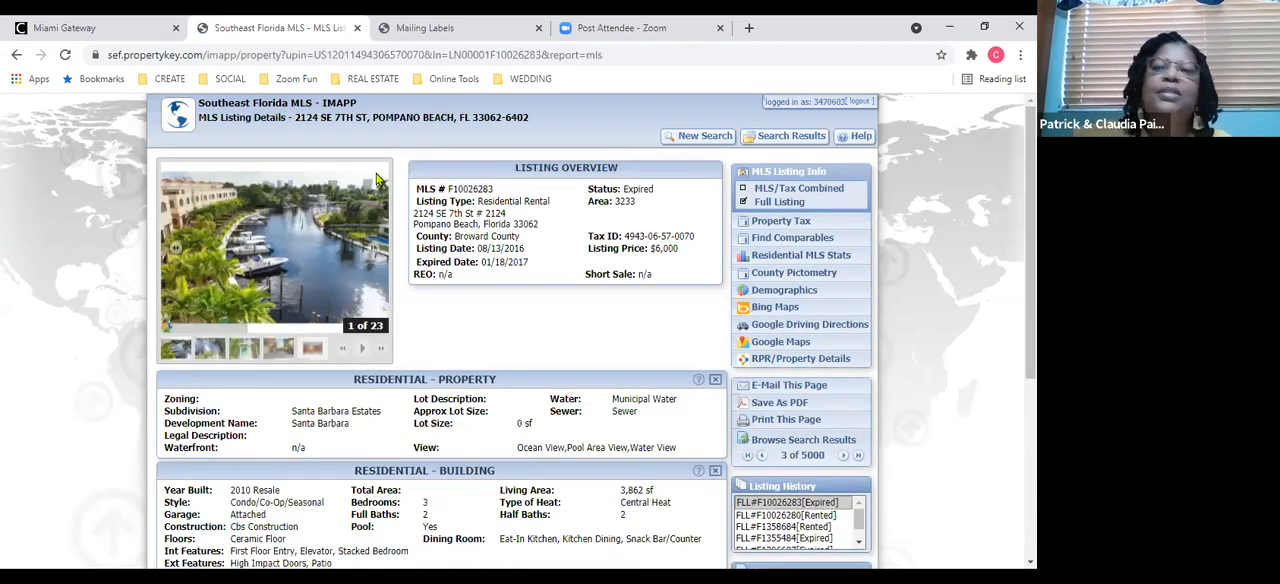
click(14, 58)
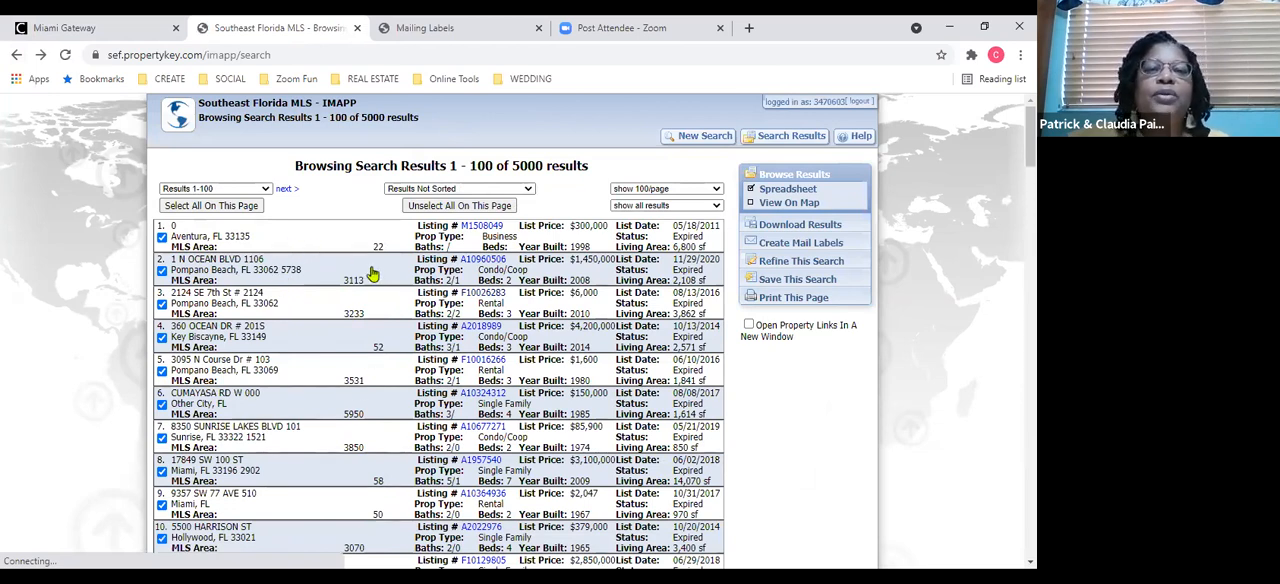
Refine the expired-listings search with City Equal To Cooper City and run it again.
click(801, 266)
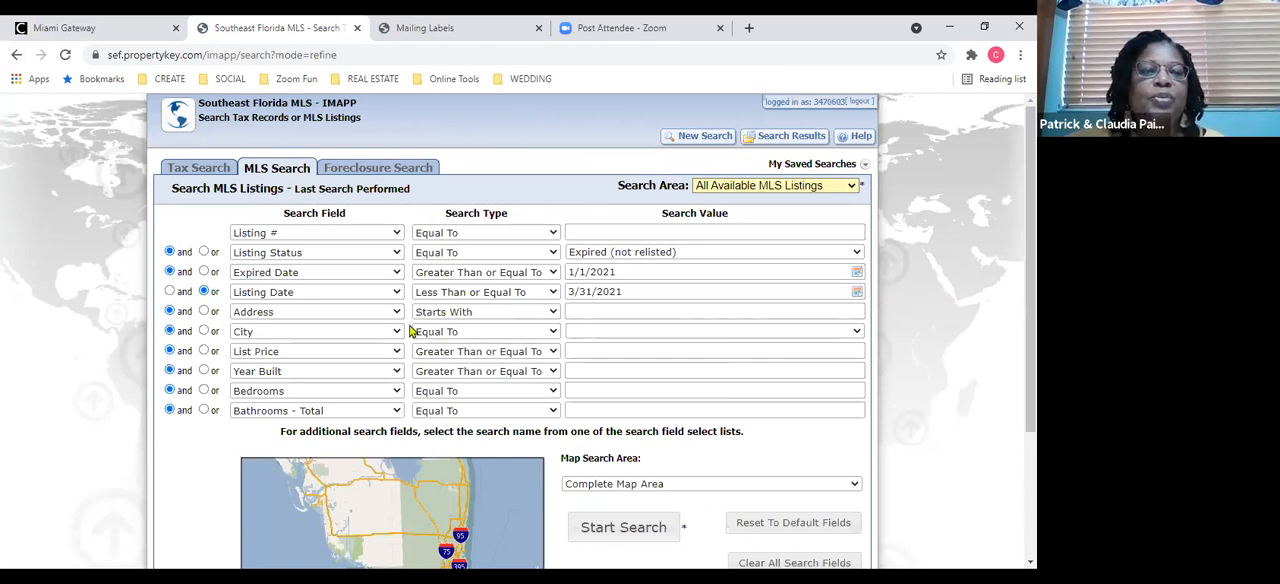
click(630, 334)
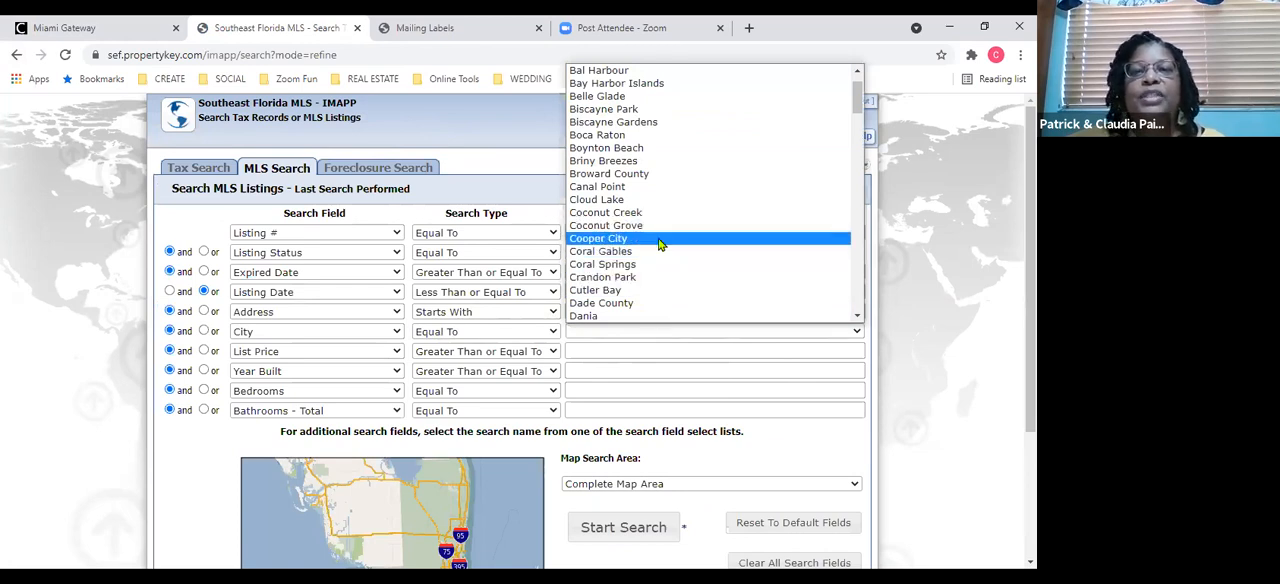
click(660, 243)
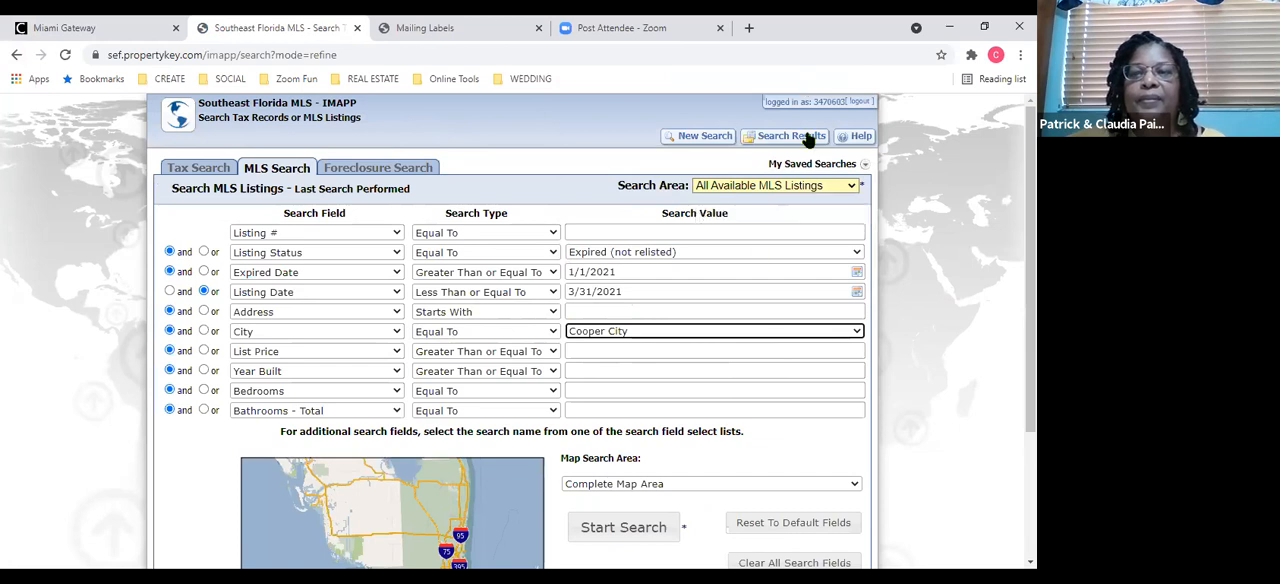
click(624, 528)
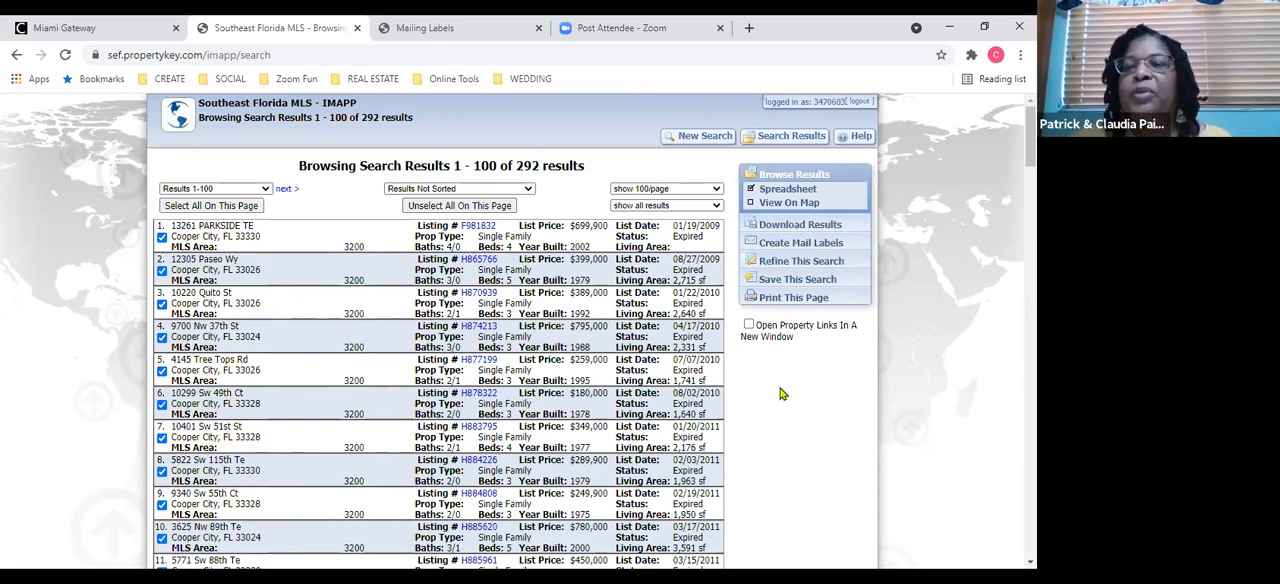
Save the current search under the name "Expireds Jan to mar in Cooper City".
click(800, 284)
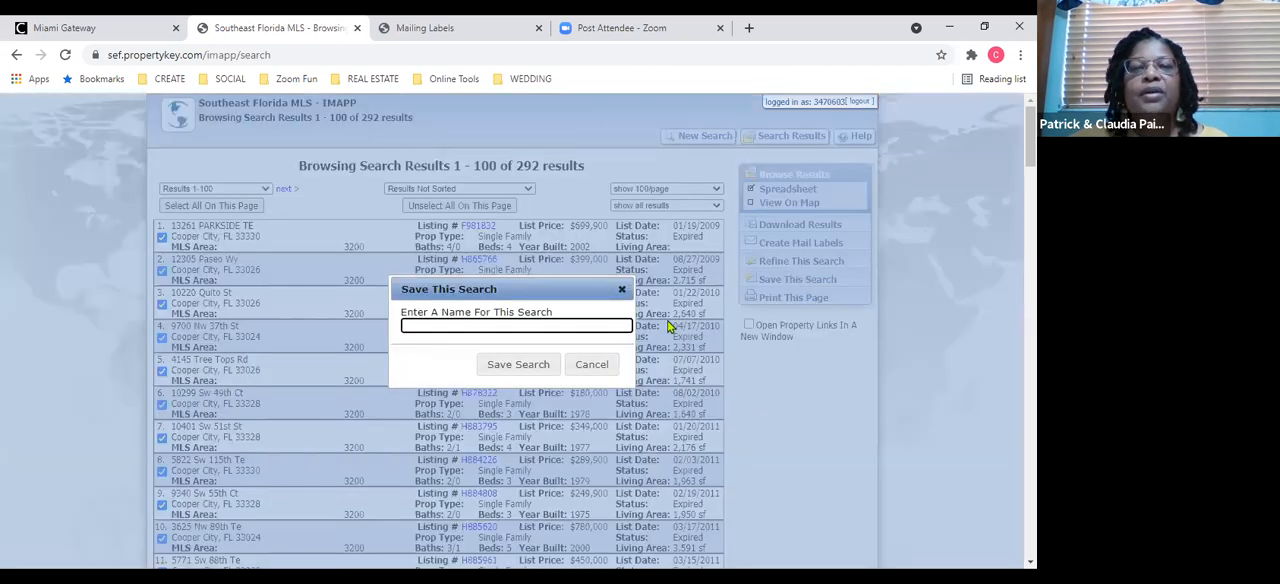
text(Expi)
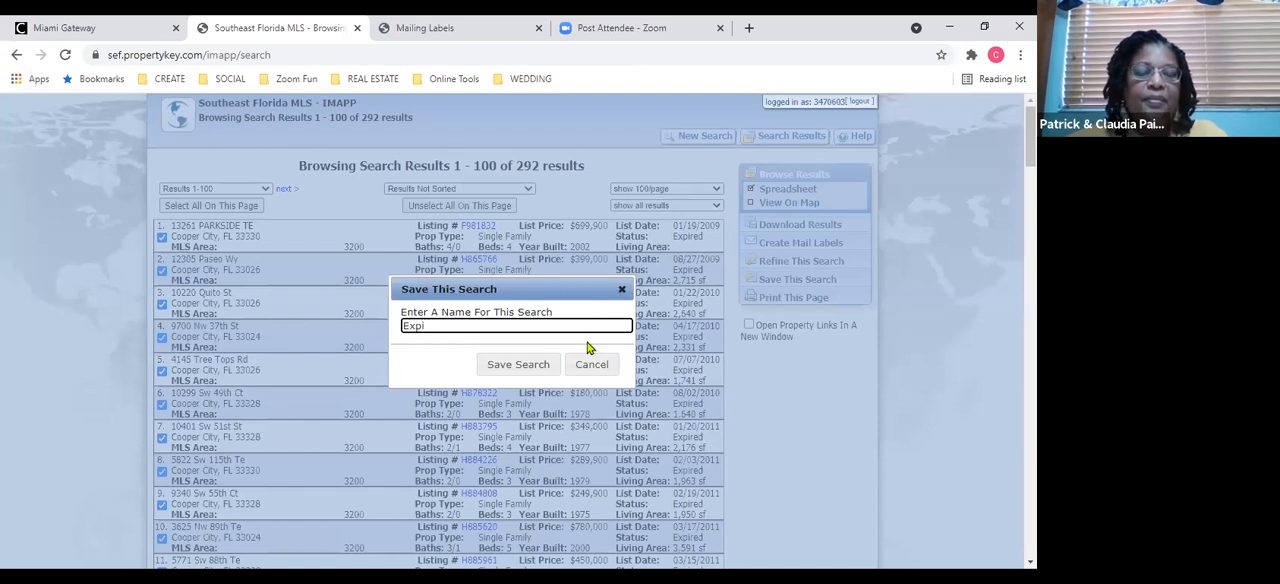
text(reds)
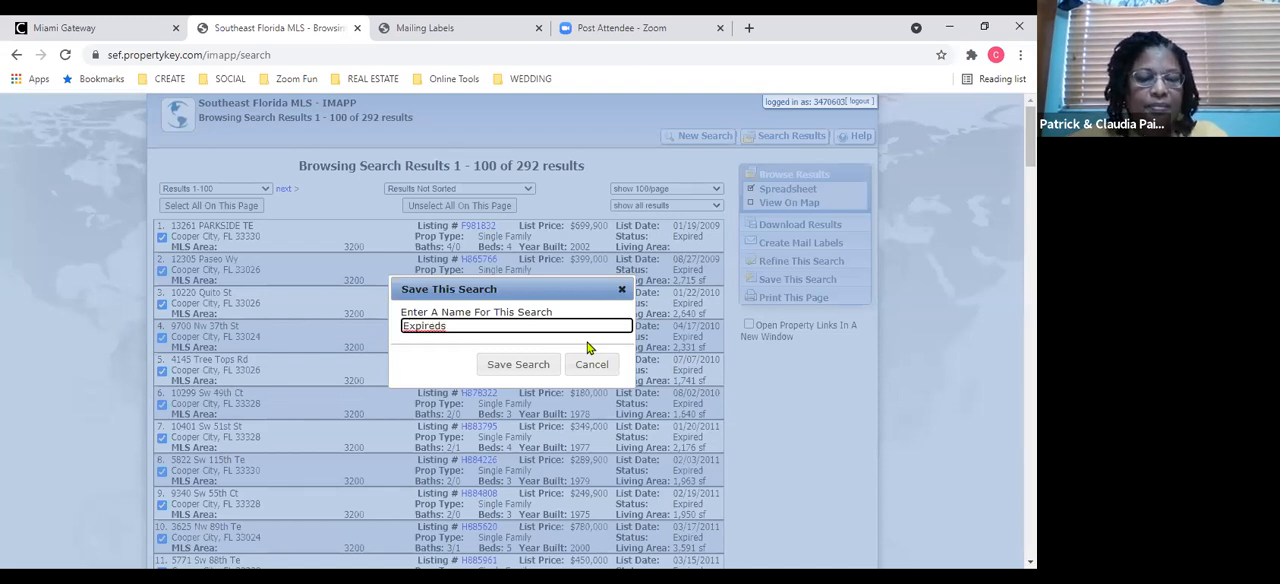
text( Jan to )
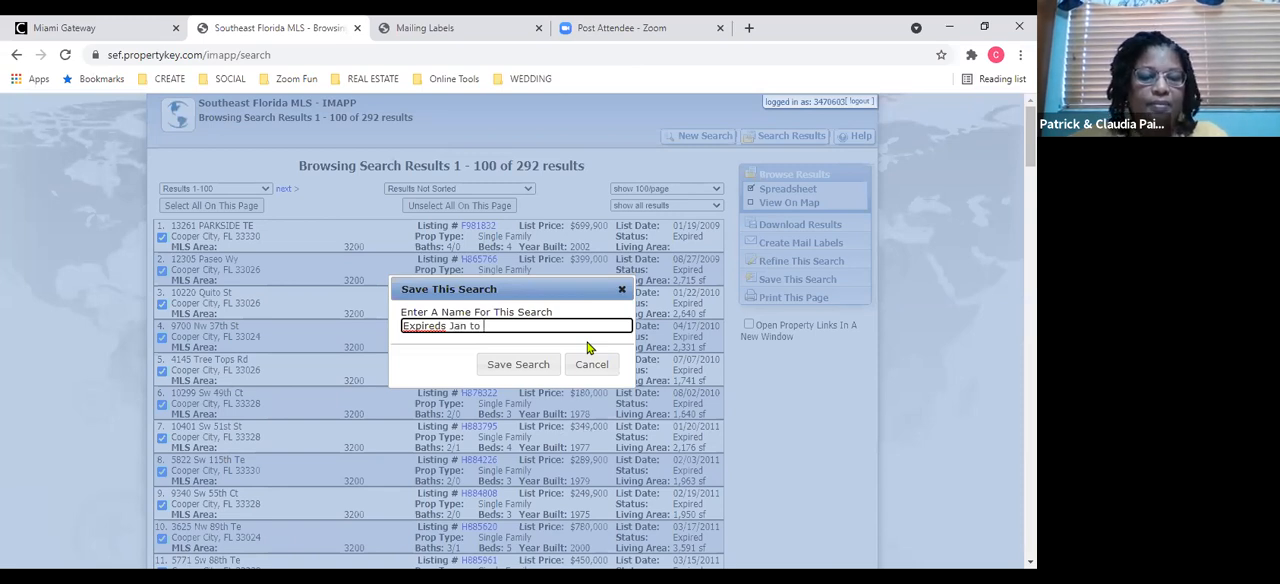
text(mar in Cooper City)
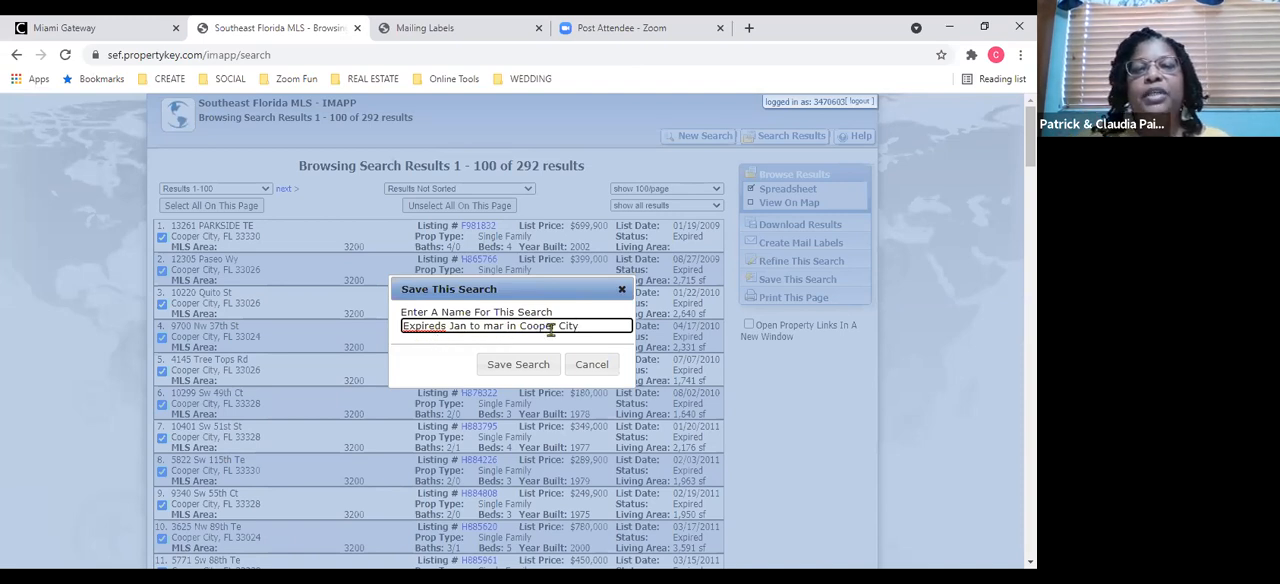
click(512, 372)
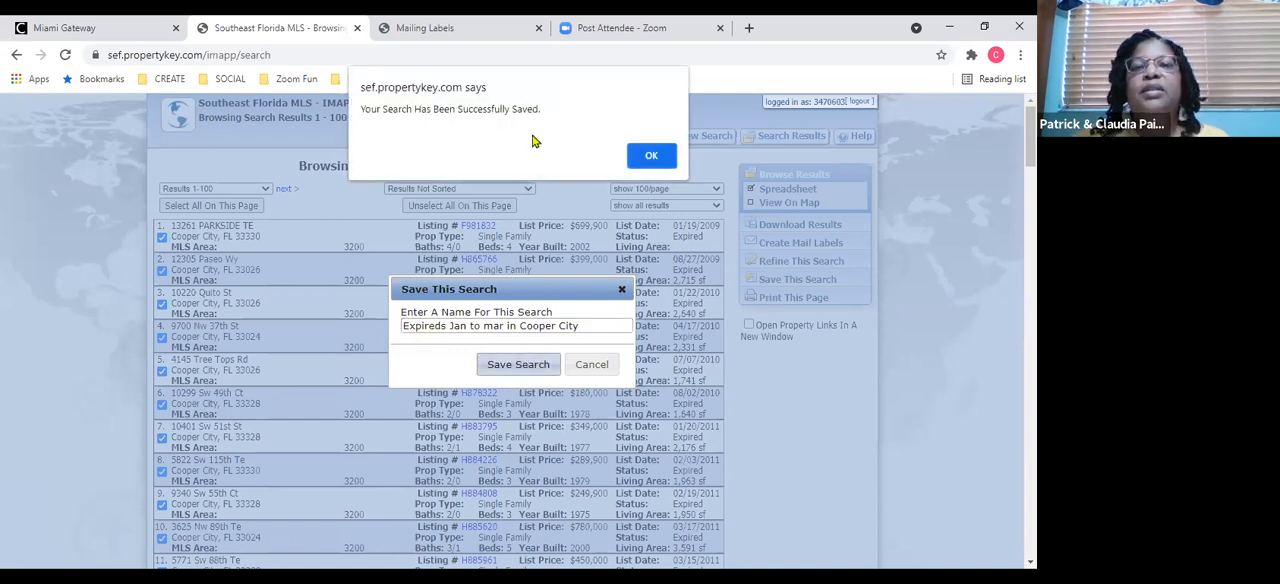
click(651, 156)
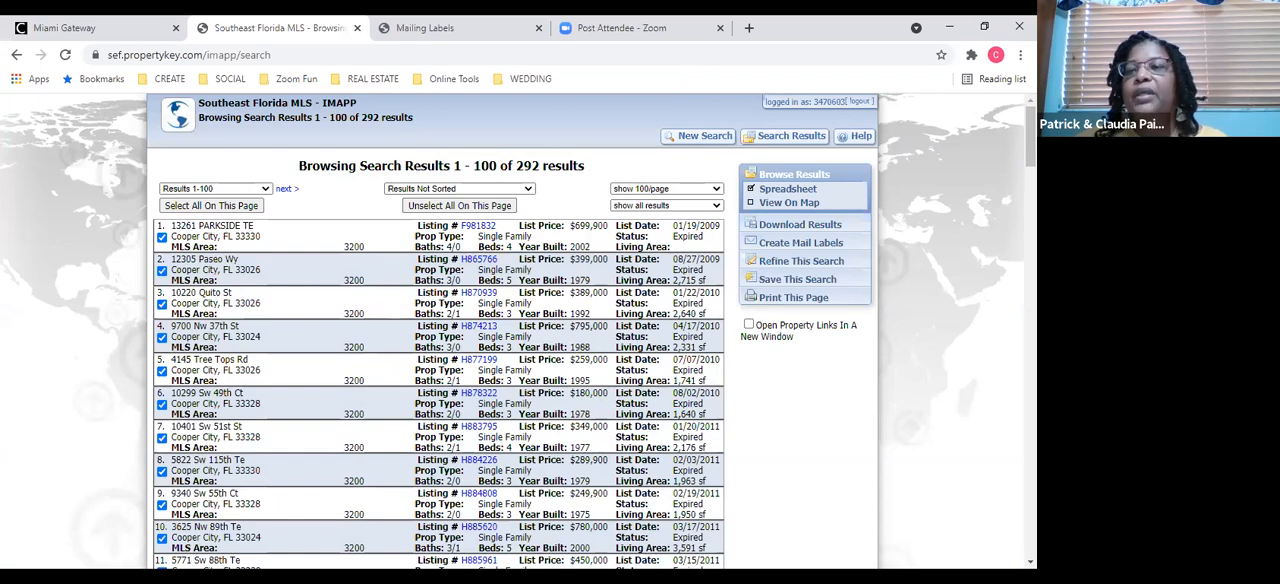
mouse_move(1030, 137)
mouse_down()
mouse_move(1030, 170)
mouse_move(1030, 137)
mouse_up()
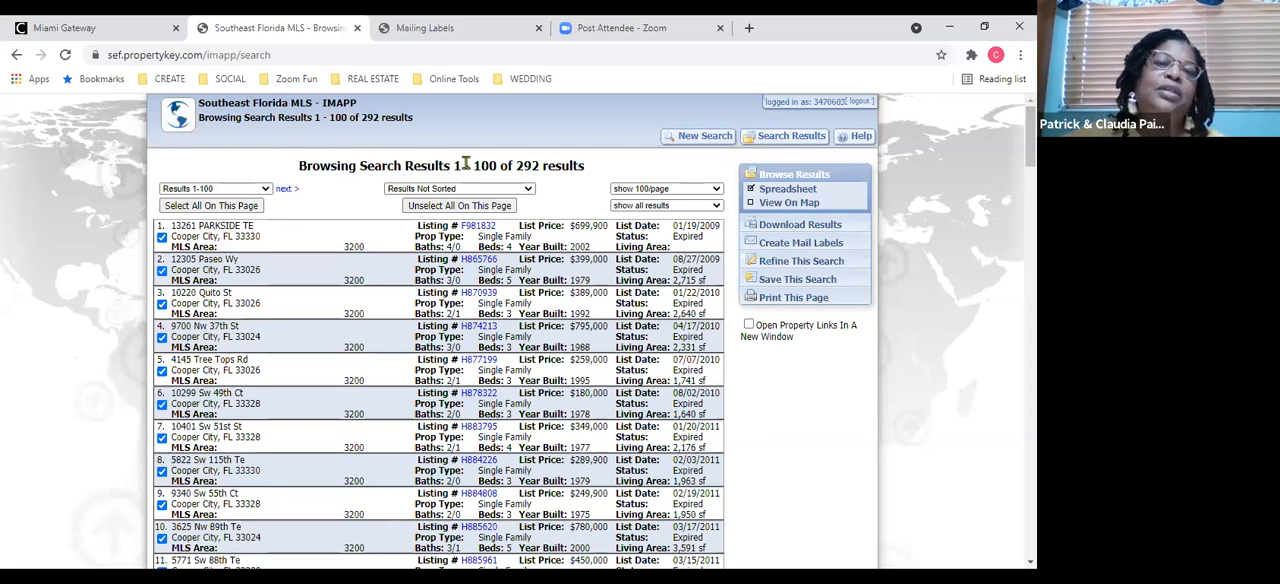
Start a new search, look at the Foreclosure Search form and switch to the Tax Search form.
click(695, 141)
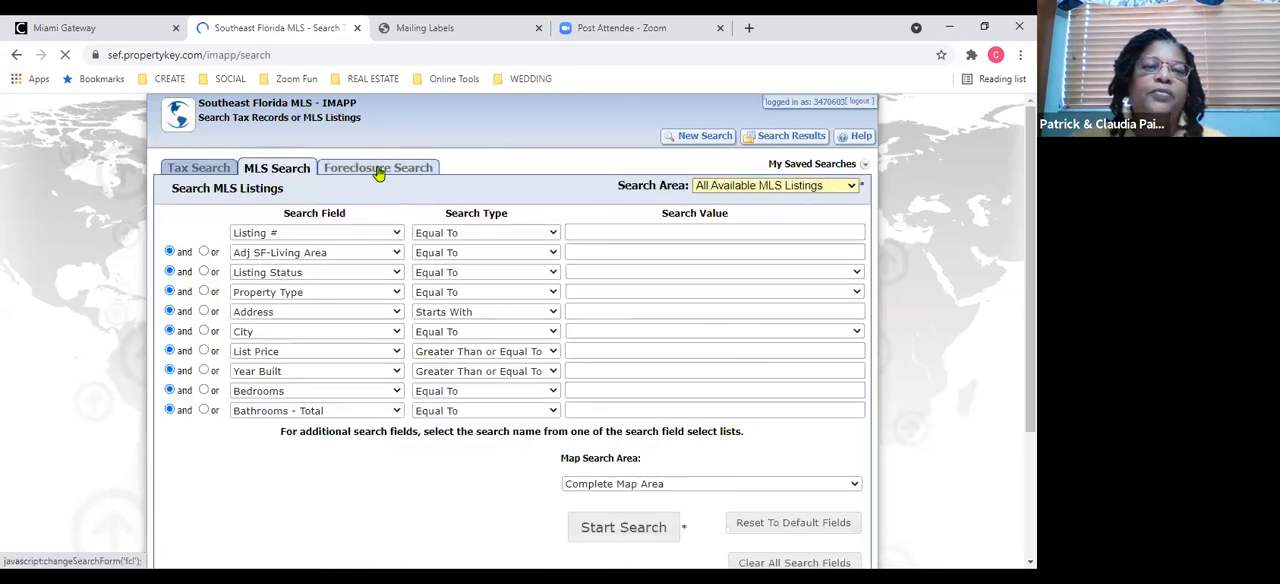
click(379, 170)
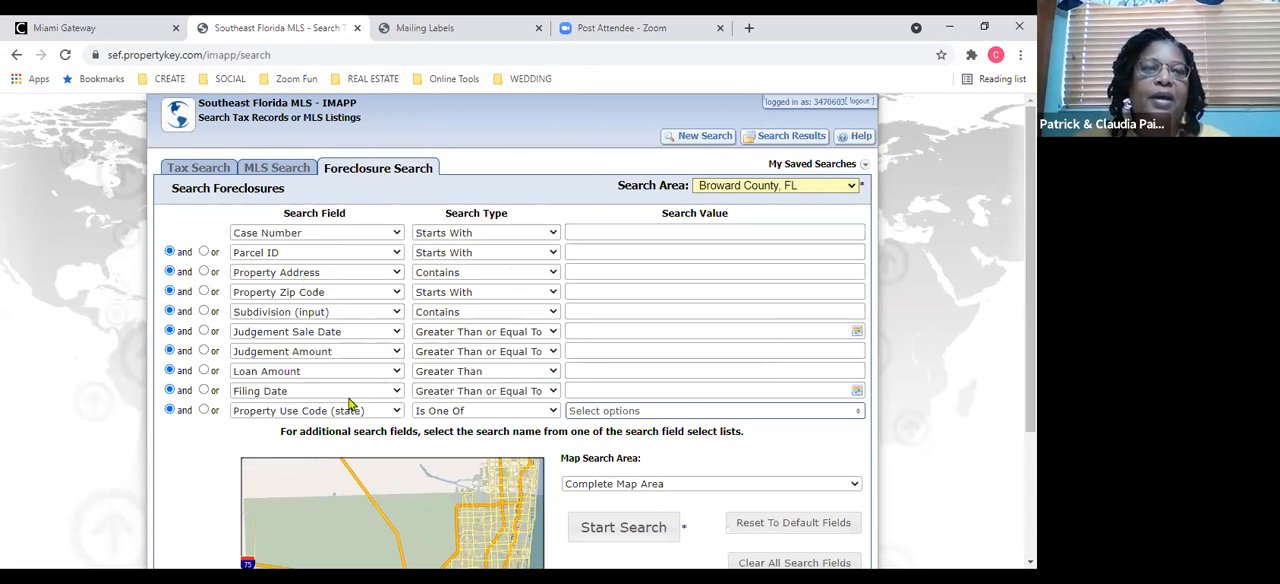
click(200, 175)
click(198, 174)
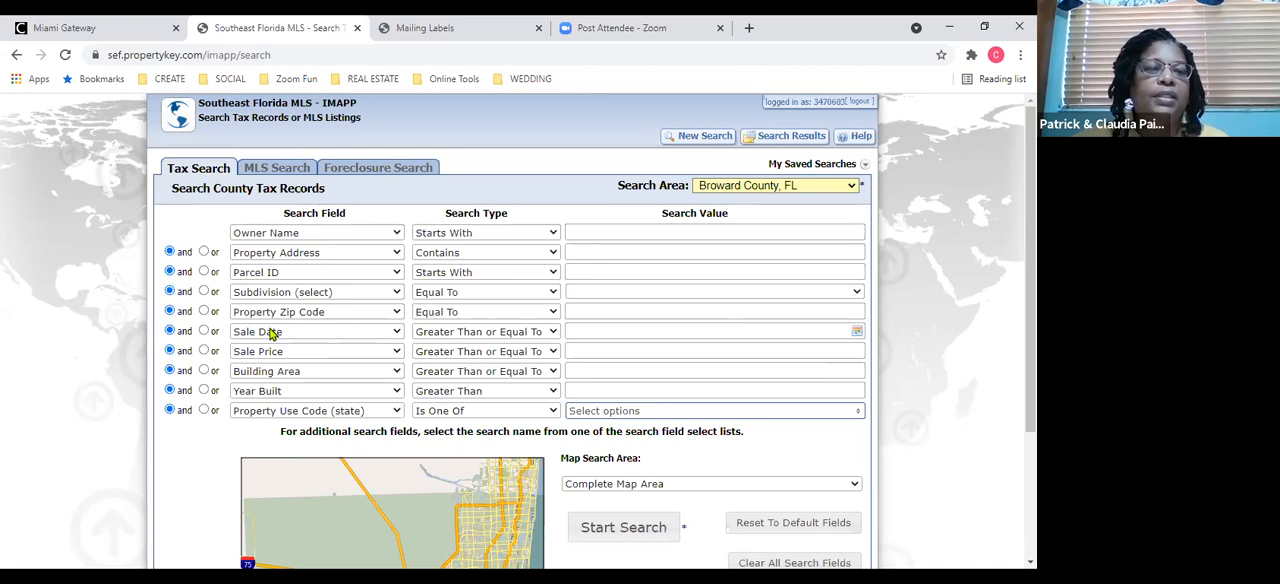
Search the Broward County tax records for Property Zip Code 33026 with a minimum Sale Date.
click(571, 311)
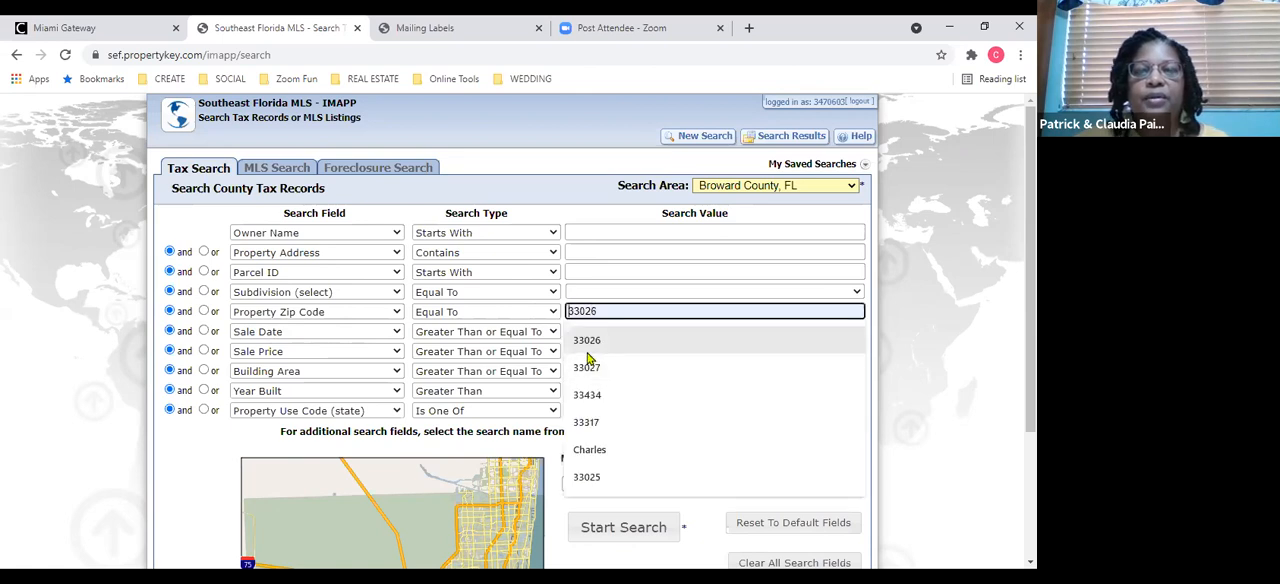
click(587, 345)
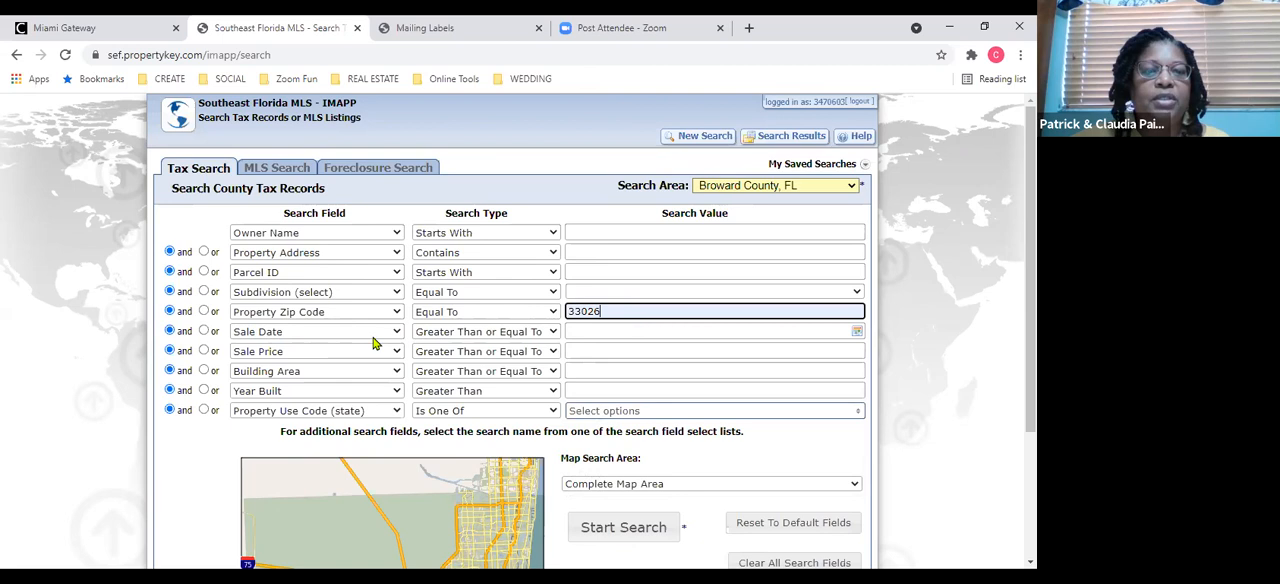
click(569, 335)
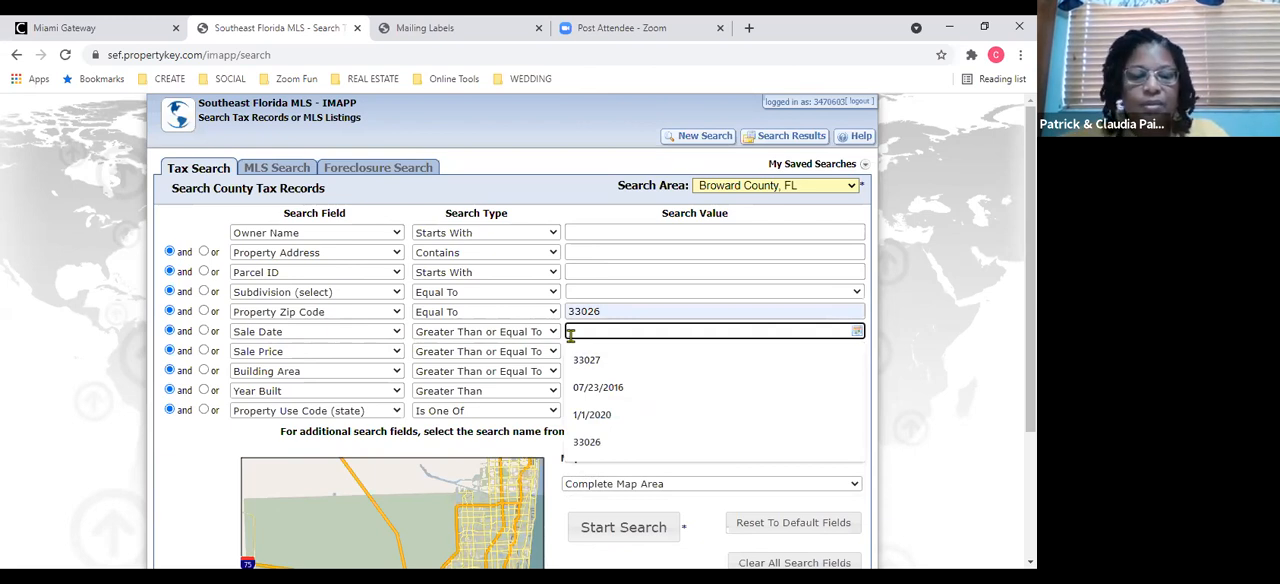
text(7)
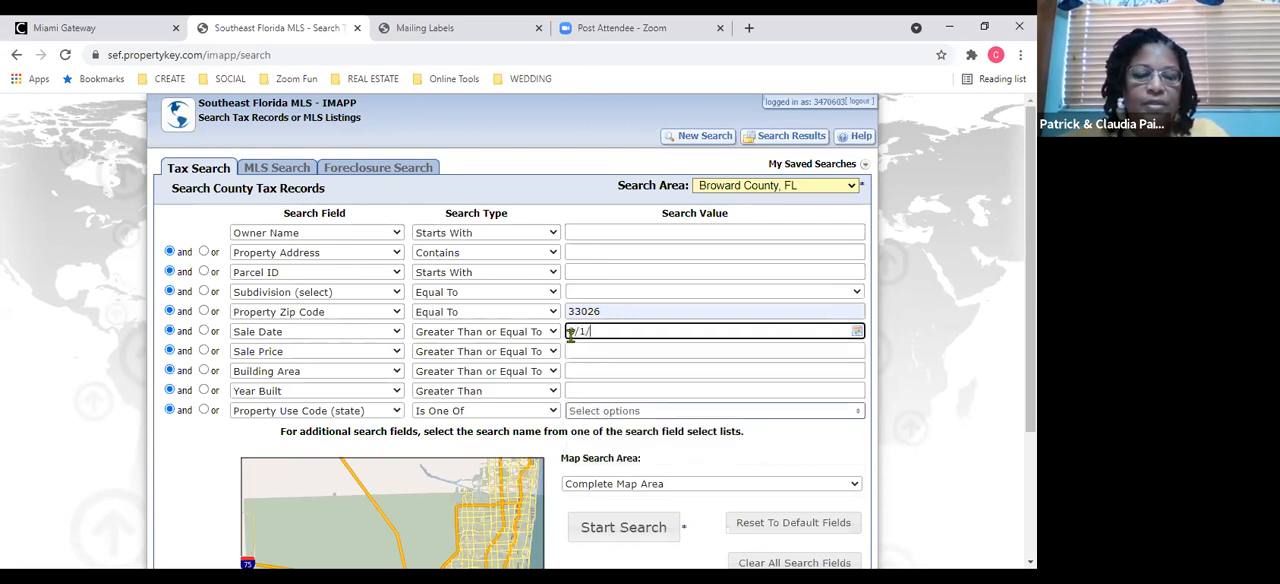
click(631, 526)
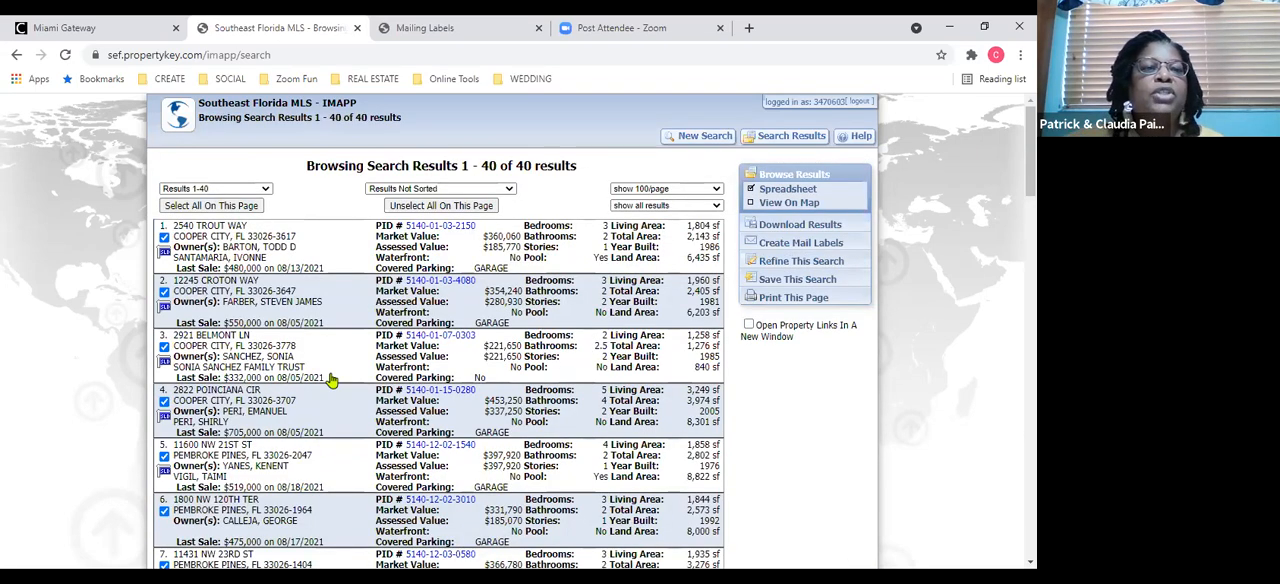
Open the first result's tax report and examine its sales history, building information, assigned schools and flood zone details.
click(262, 259)
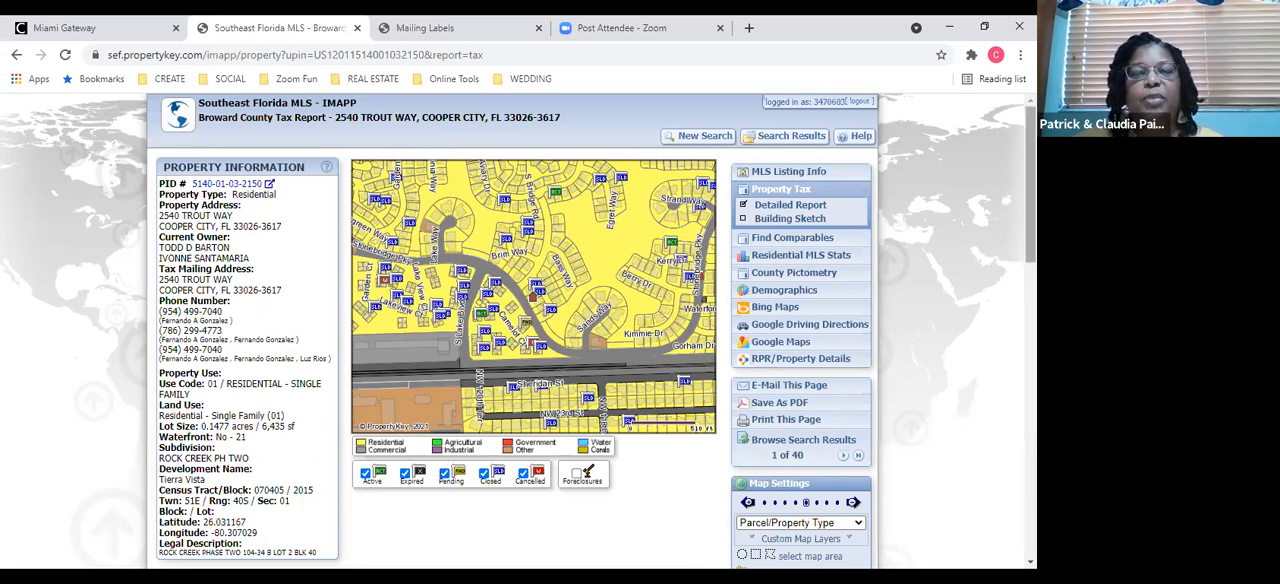
scroll(1030, 190, down, 2)
scroll(1030, 250, up, 2)
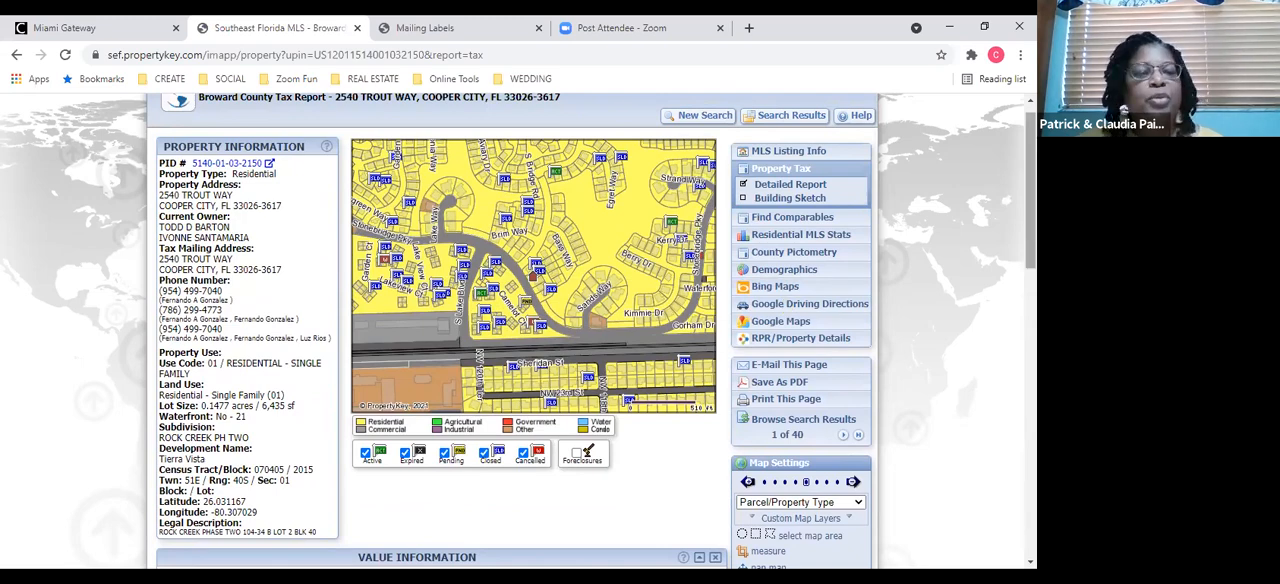
drag(1031, 195, 1031, 312)
scroll(440, 300, down, 3)
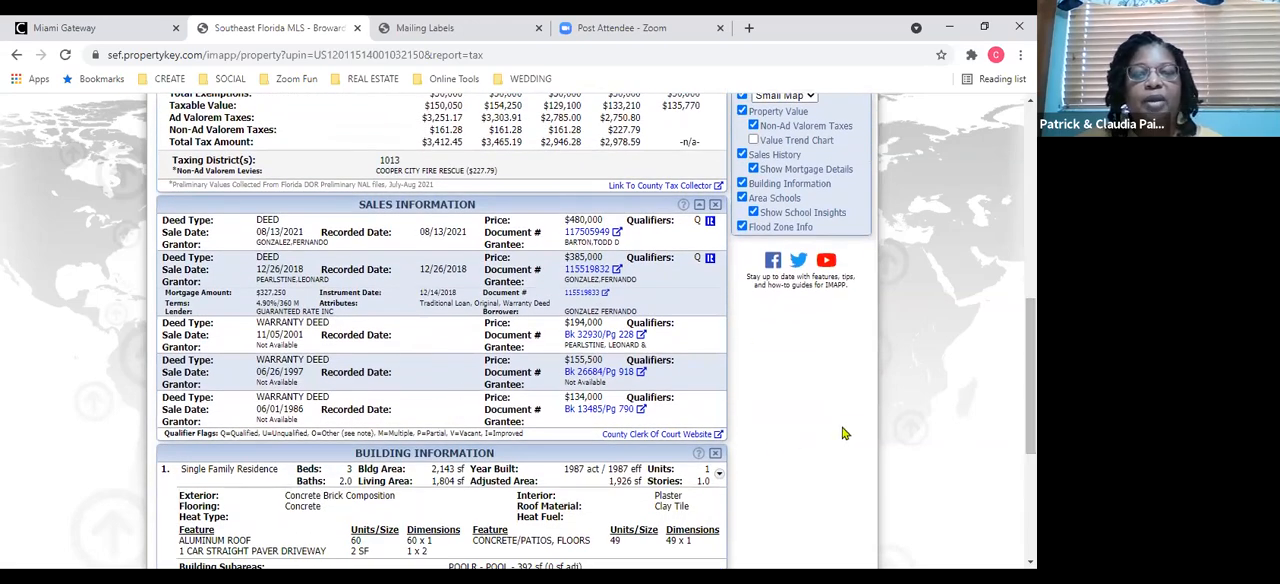
drag(1031, 376, 1031, 464)
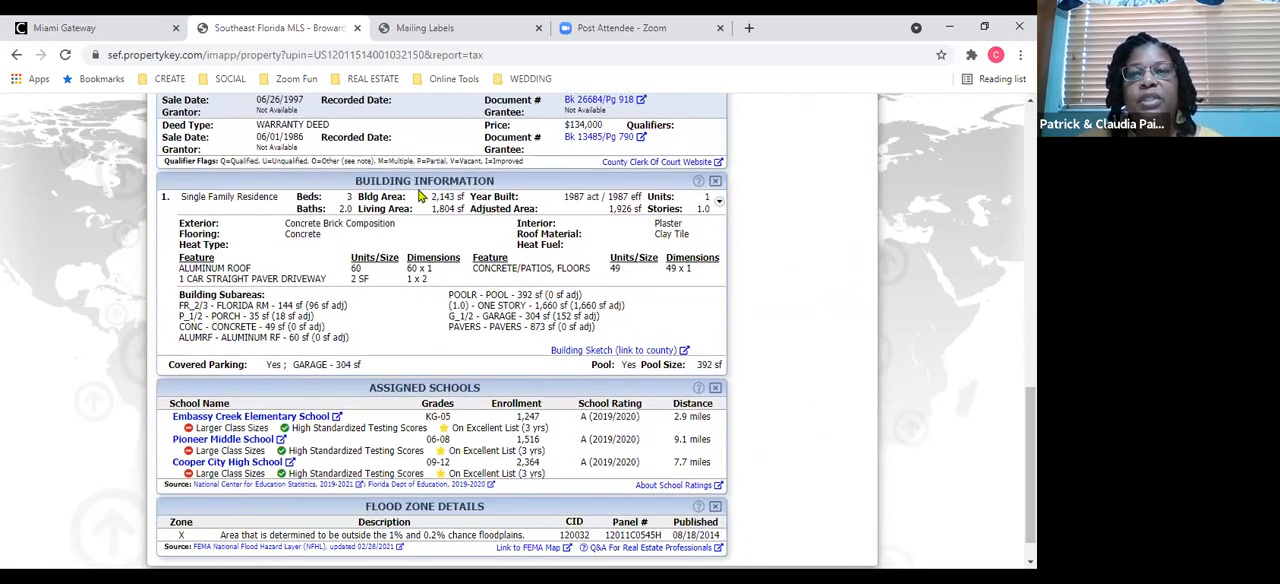
drag(1031, 464, 1031, 172)
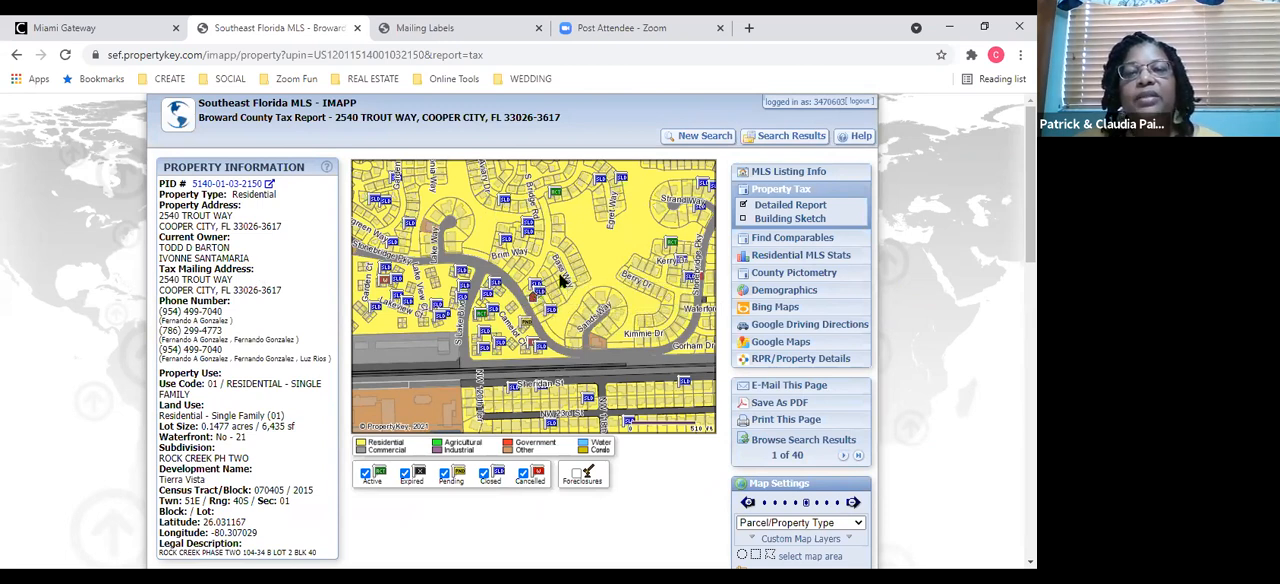
Open the tax report of a neighbouring parcel on Bass Way from the parcel map and switch to the closing presentation slide.
click(562, 284)
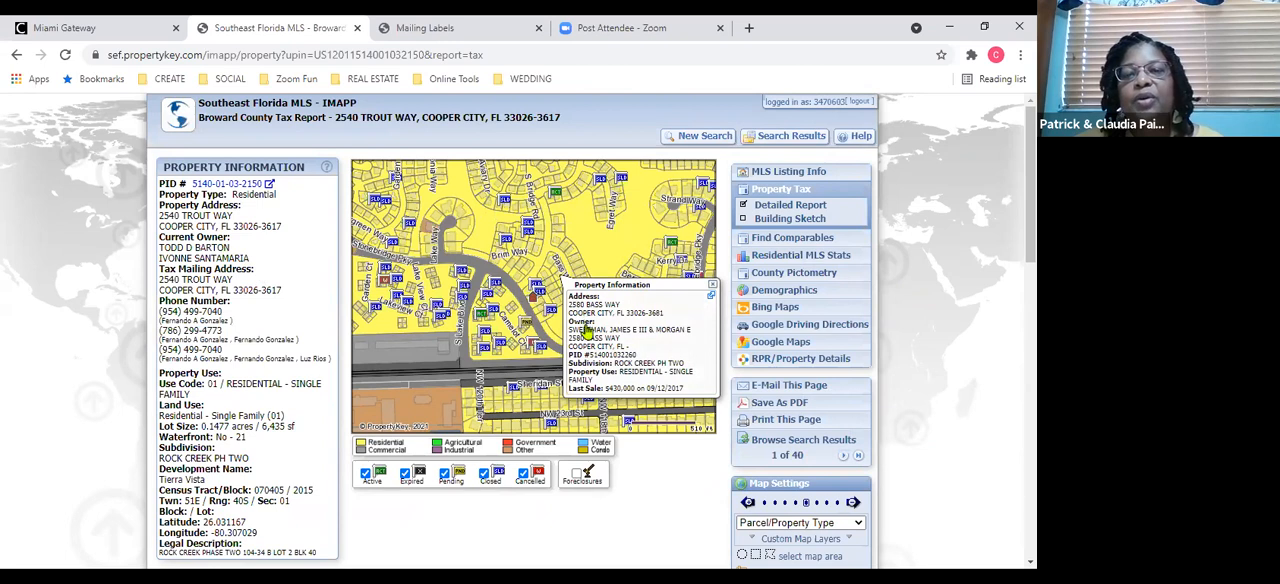
click(599, 352)
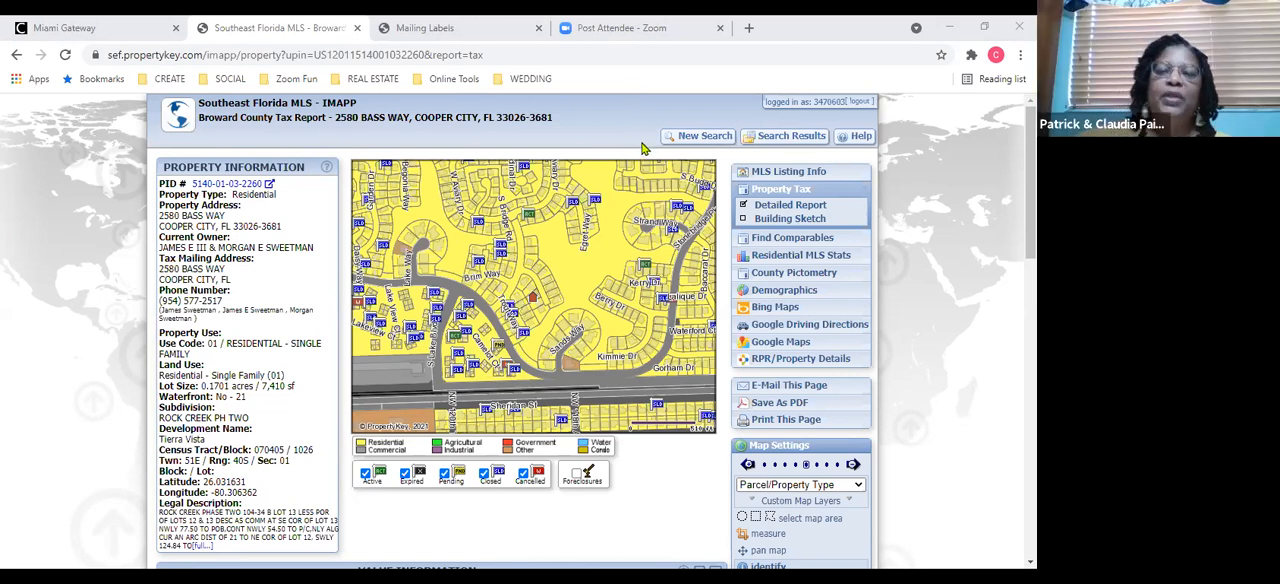
key(alt+Tab)
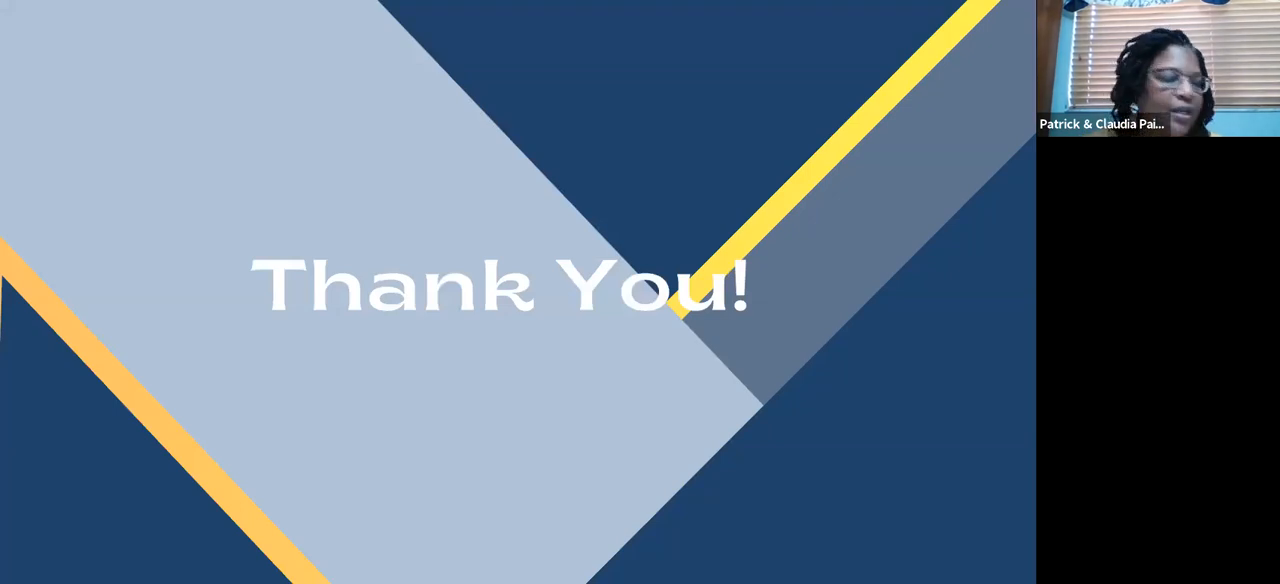